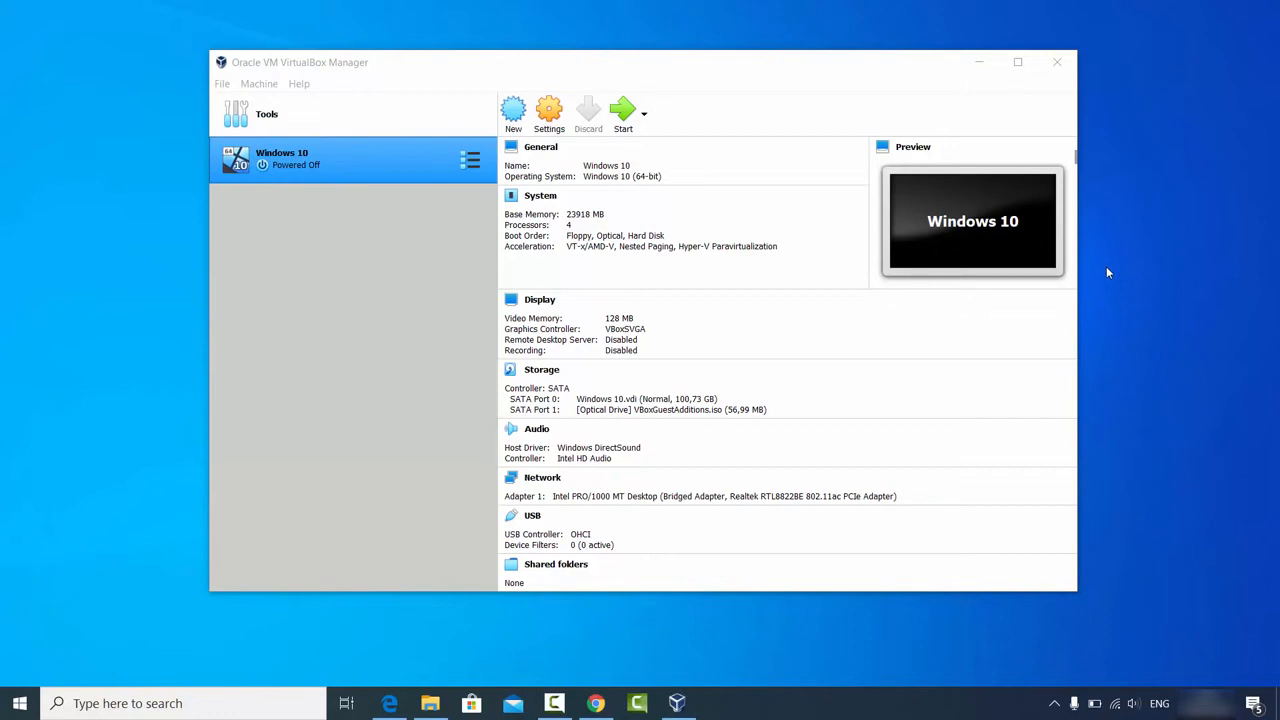
Step: Bring Chrome, with the Google results for 'ubuntu', in front of VirtualBox Manager
click(595, 703)
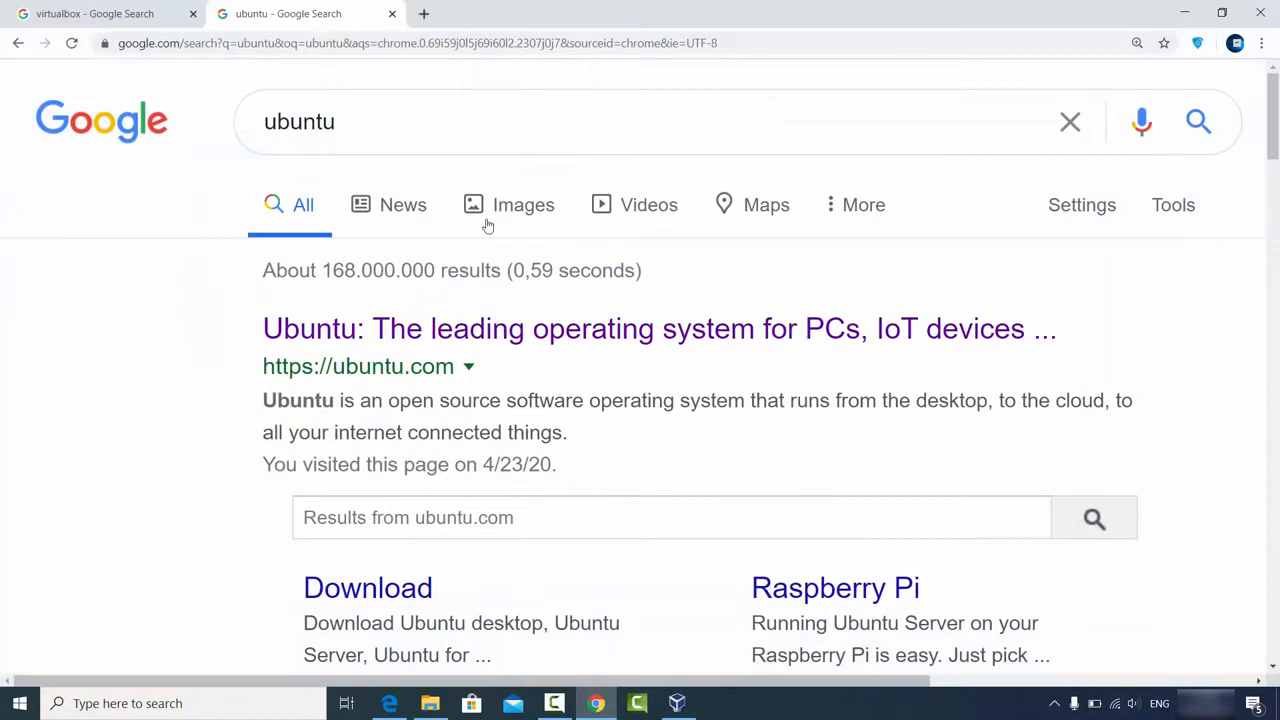
Step: From the virtualbox search results, open the VirtualBox 6.1.6 Downloads page and start the Windows hosts download
click(64, 12)
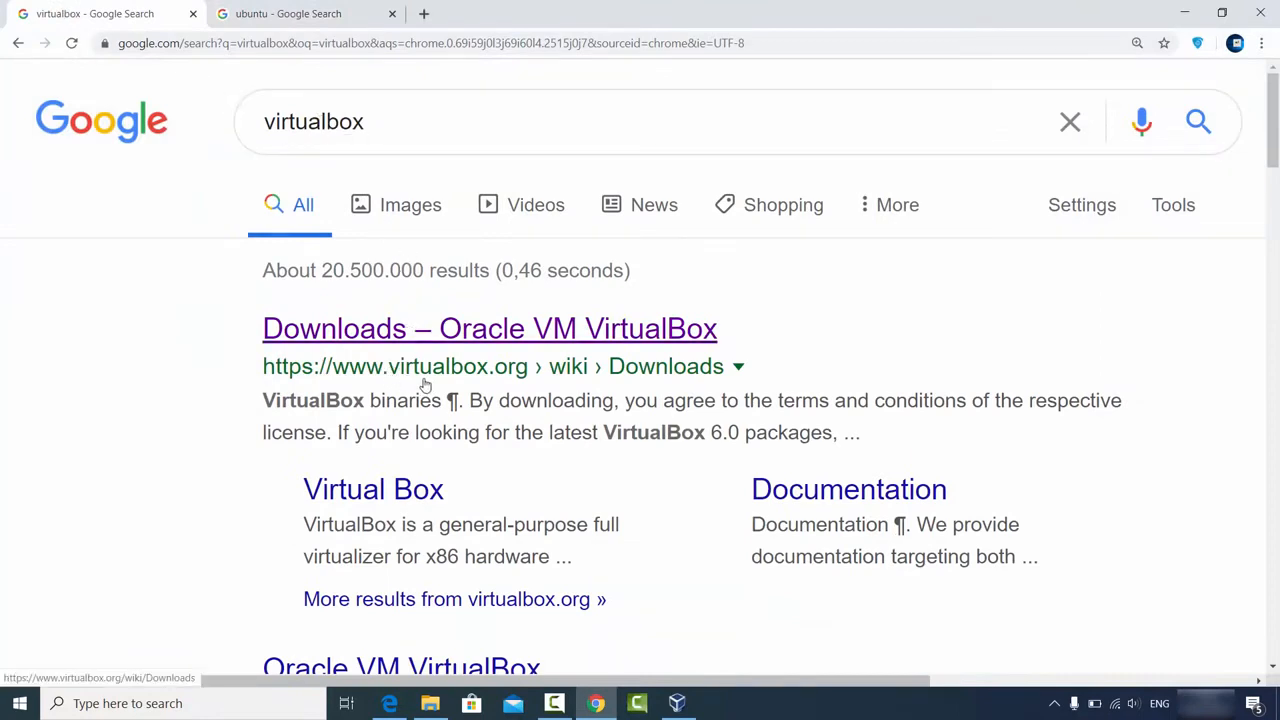
click(502, 330)
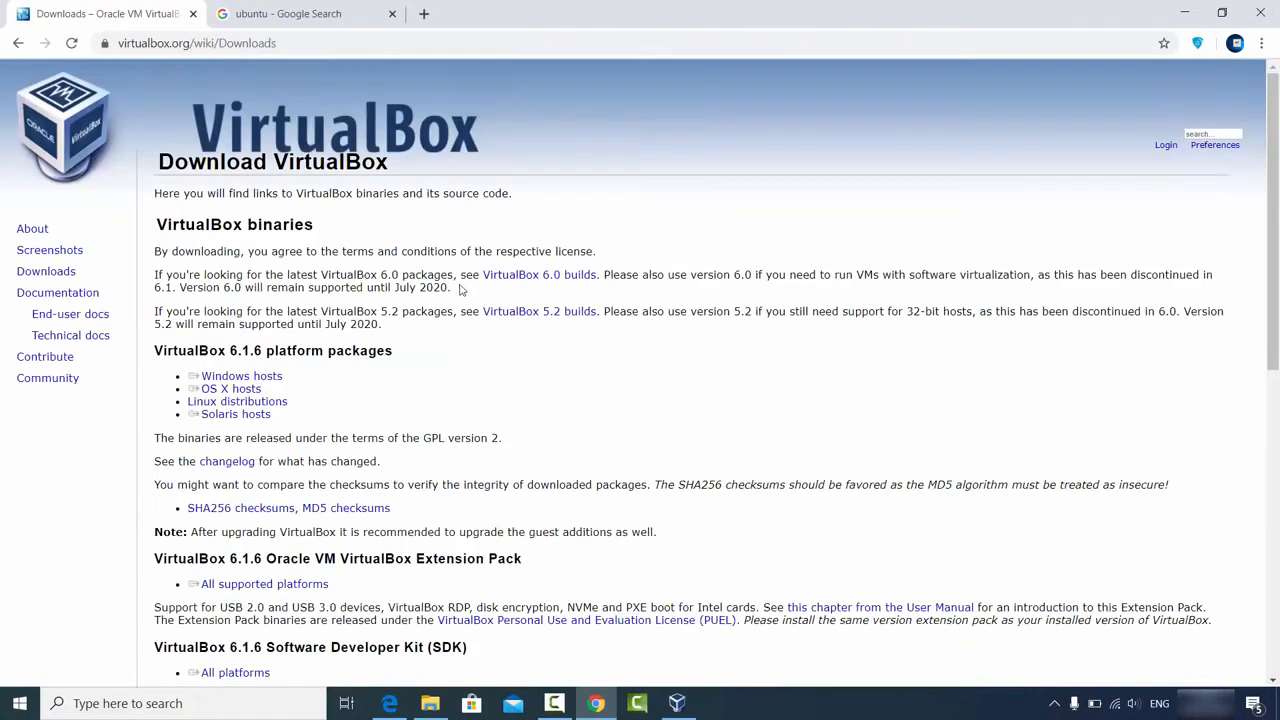
double_click(64, 279)
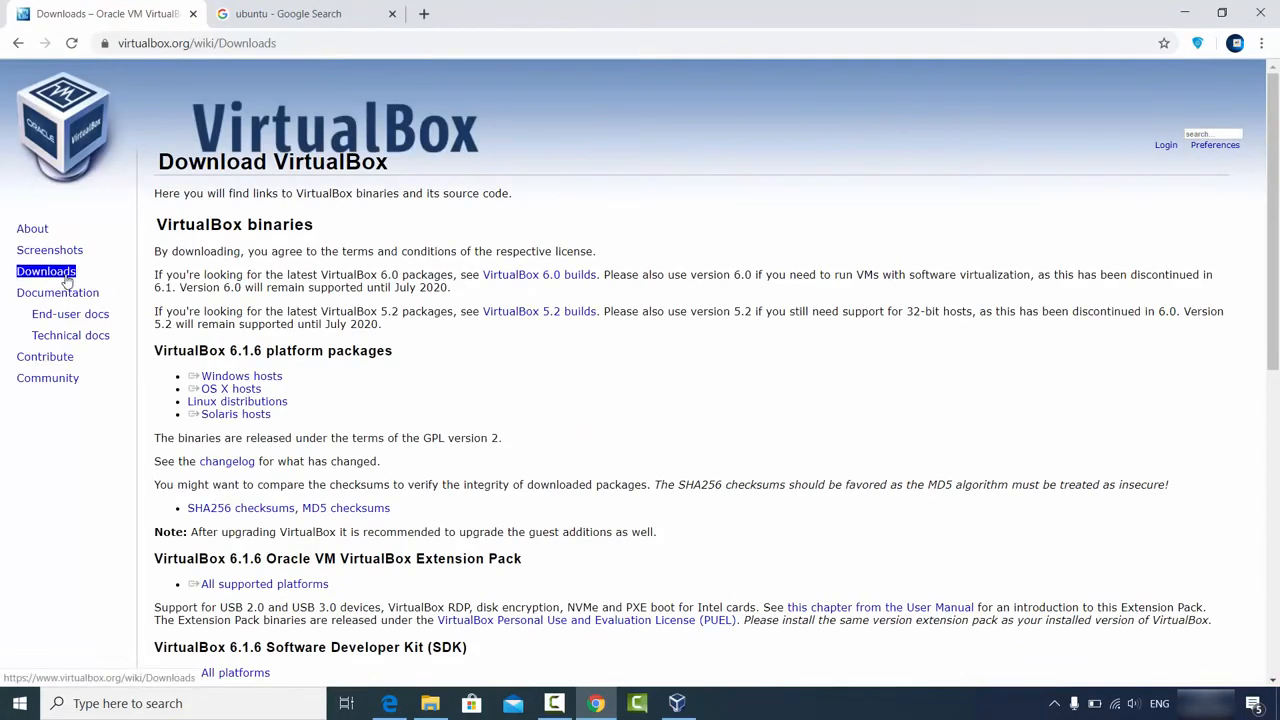
click(80, 287)
triple_click(242, 377)
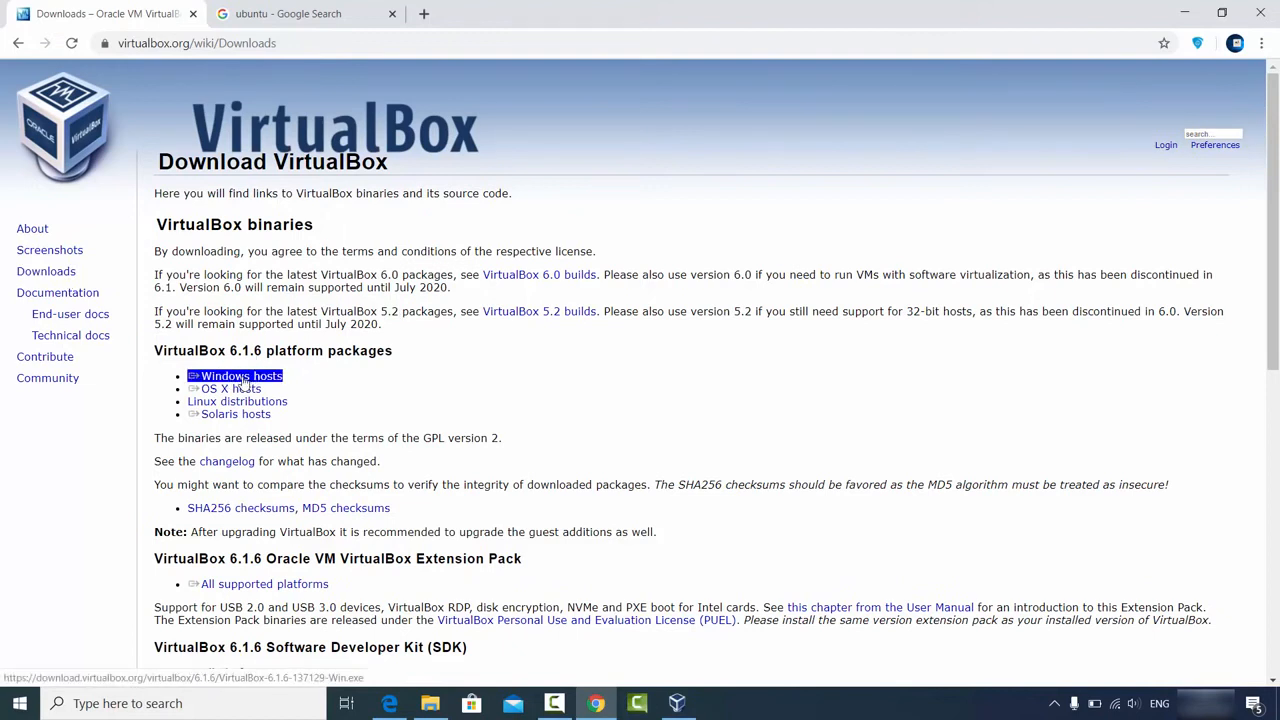
click(243, 378)
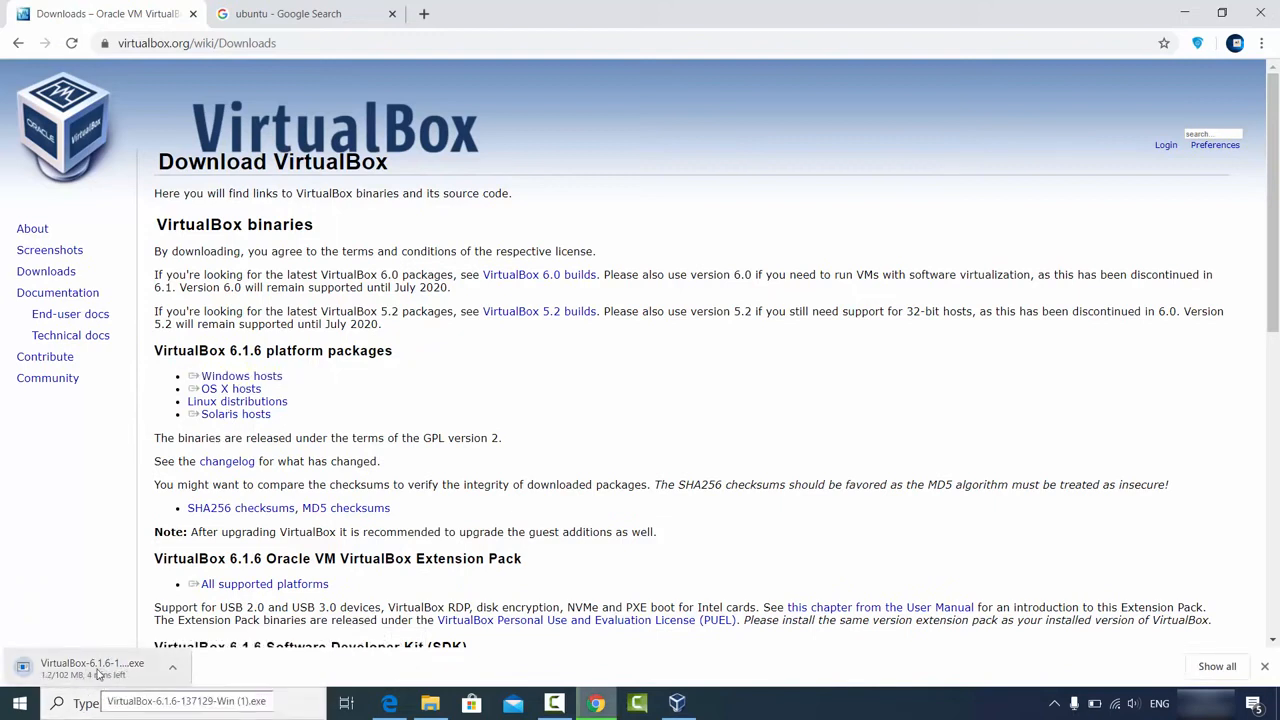
Step: Cancel the VirtualBox Windows installer download and close the download bar
click(168, 675)
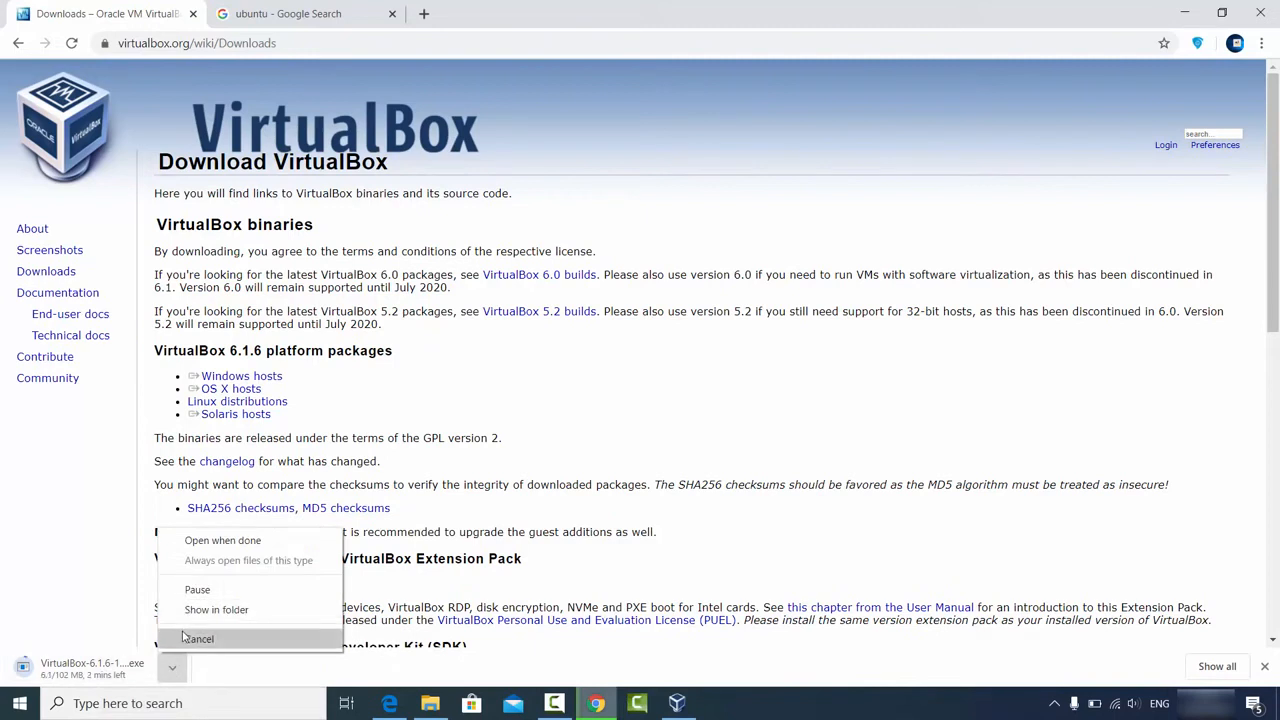
click(185, 639)
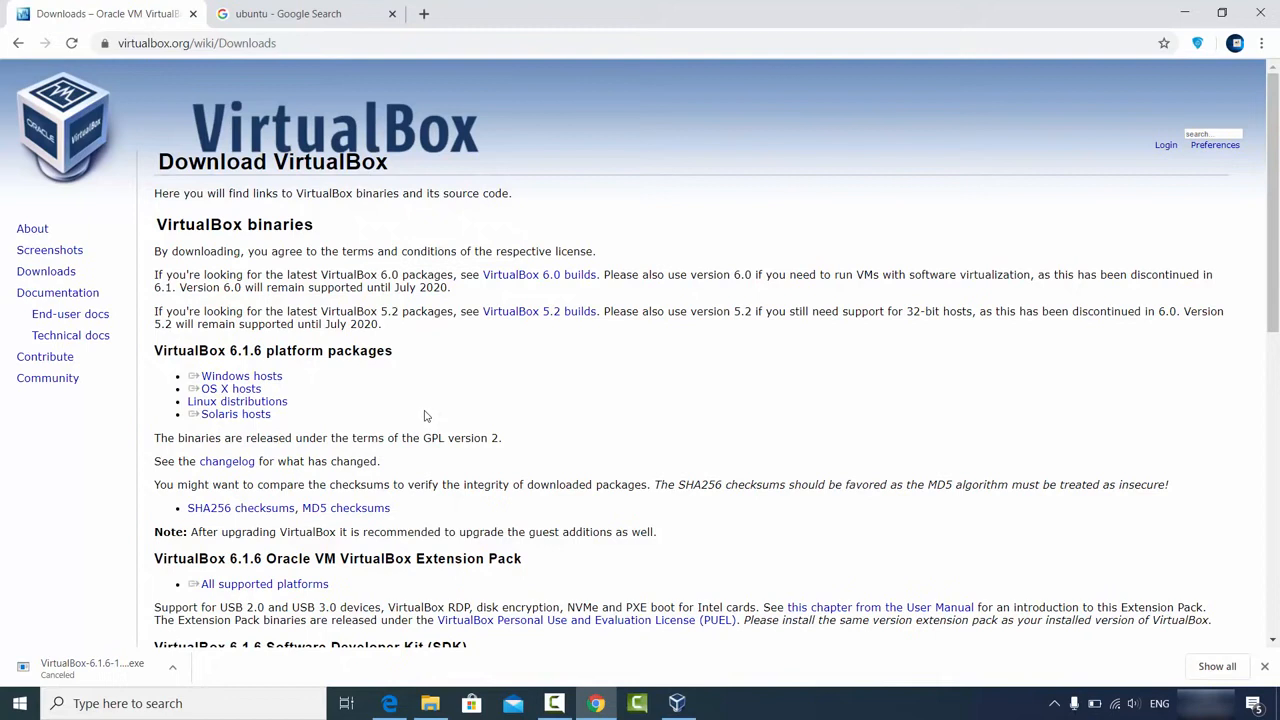
click(1264, 666)
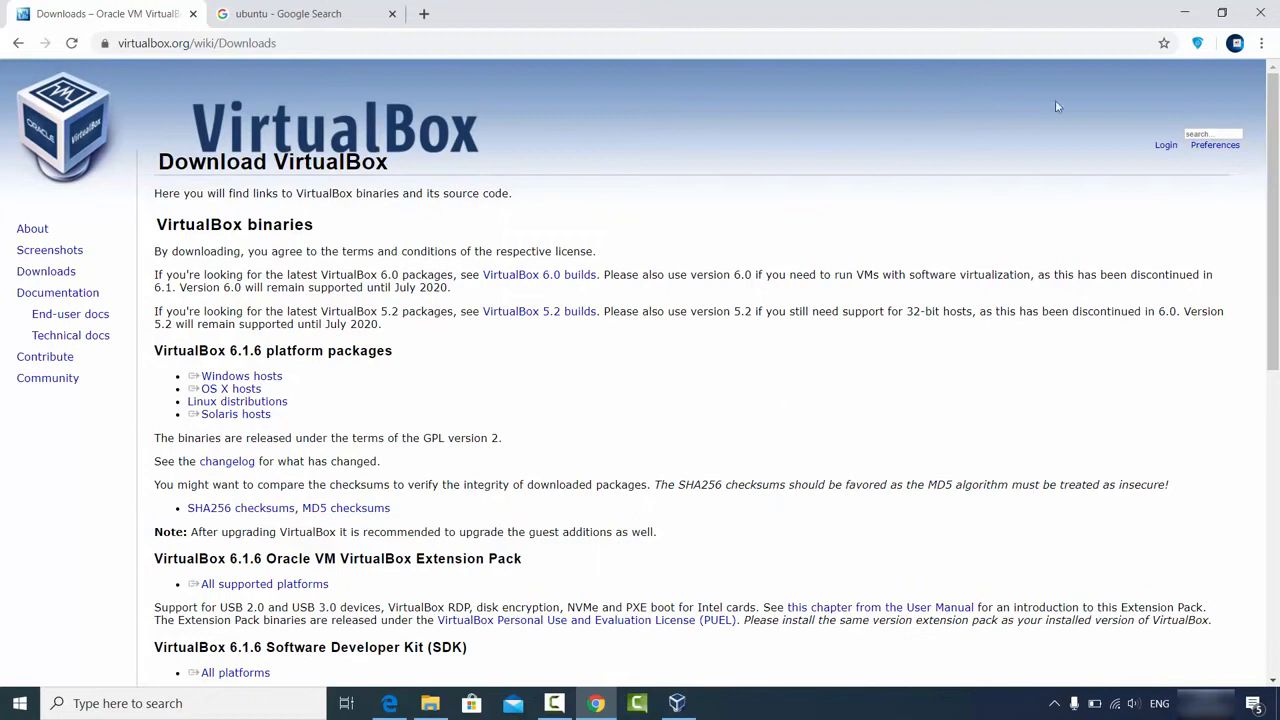
click(1178, 13)
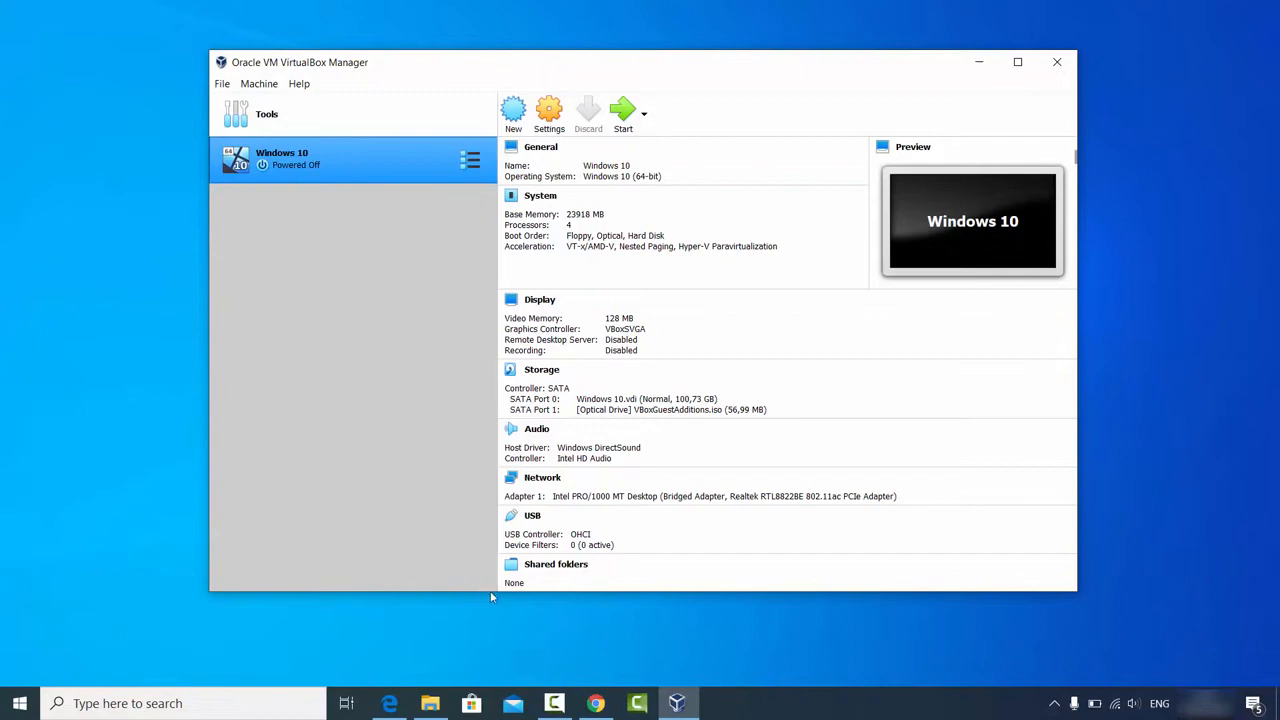
key(alt+Tab)
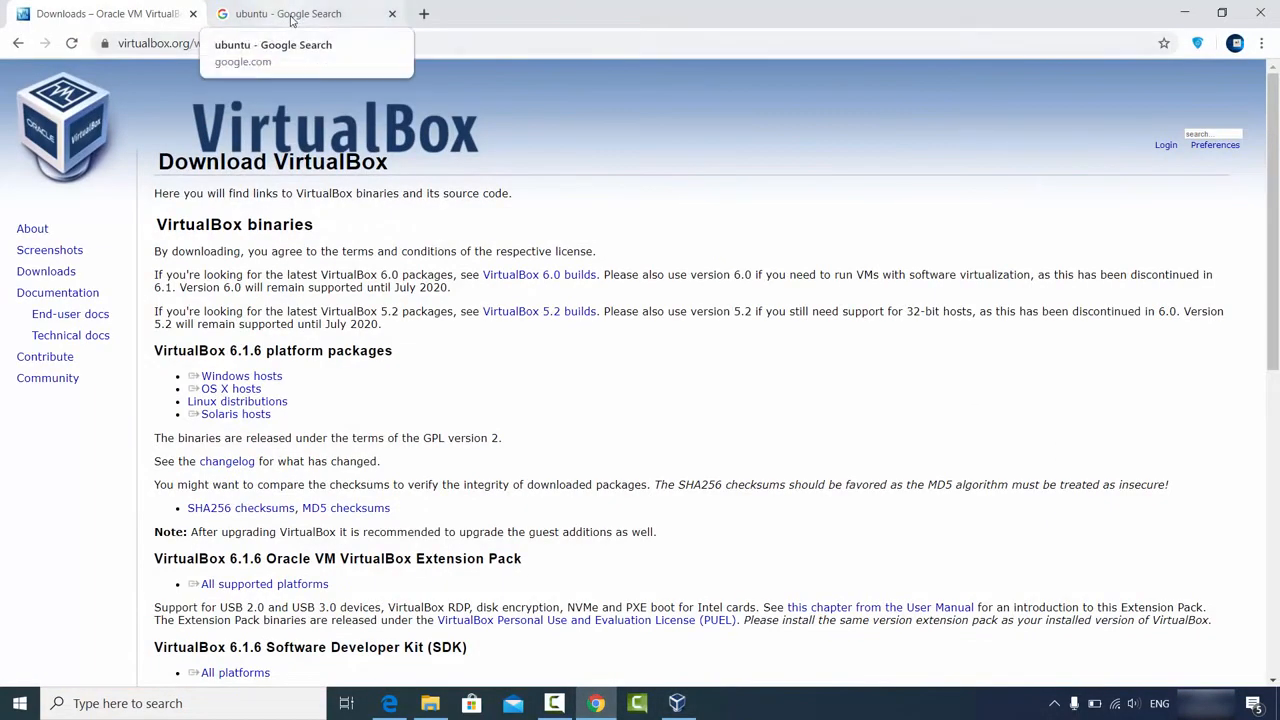
Step: Go from the ubuntu search results to ubuntu.com's Ubuntu Desktop download page for 20.04 LTS
click(291, 16)
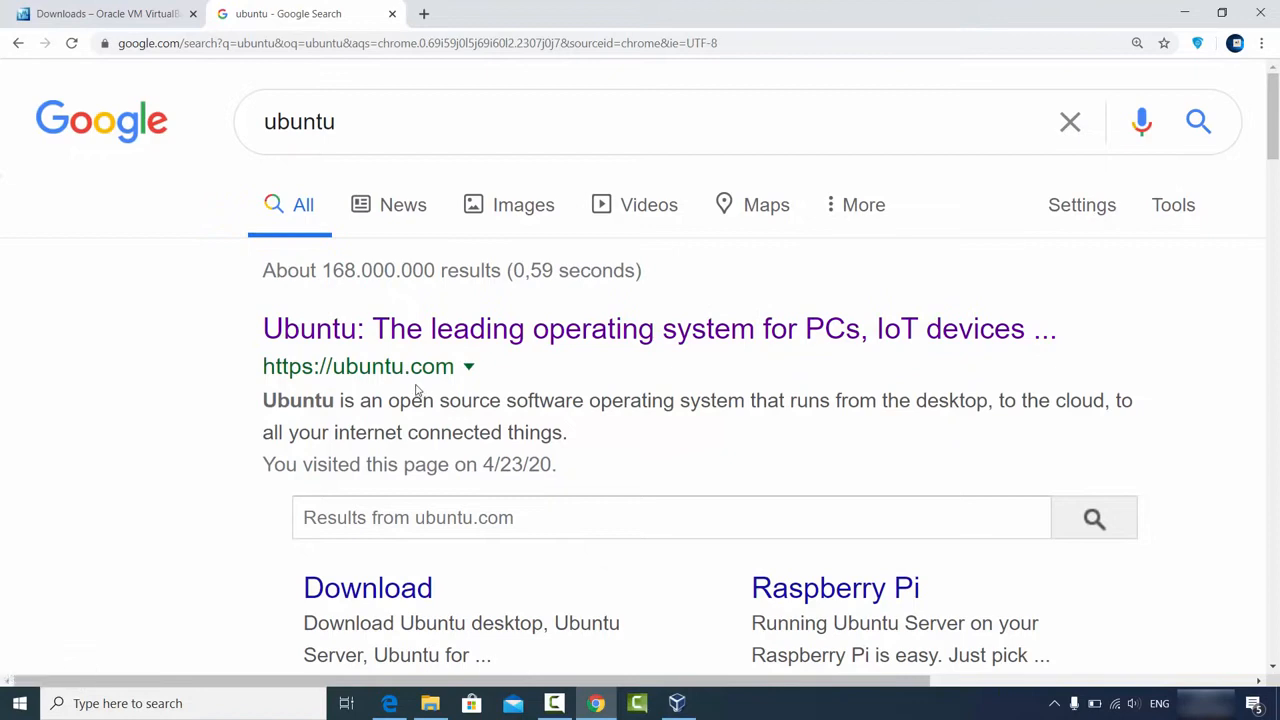
click(431, 330)
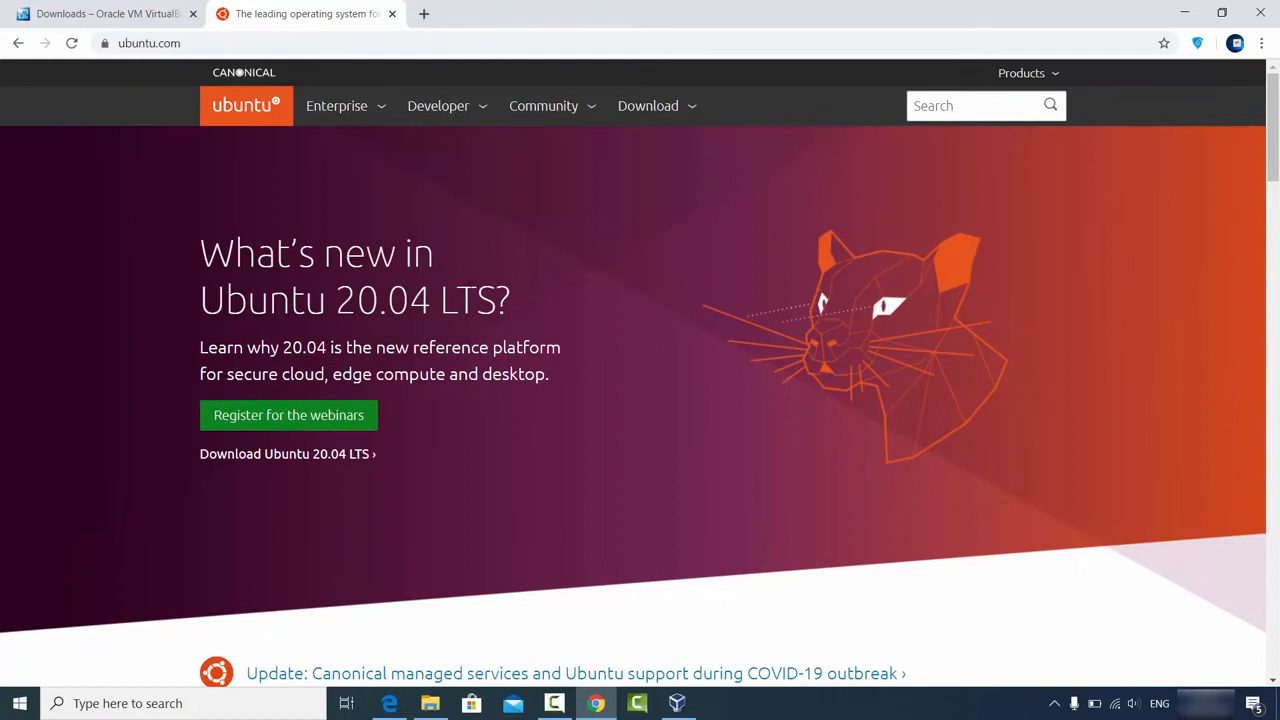
click(657, 112)
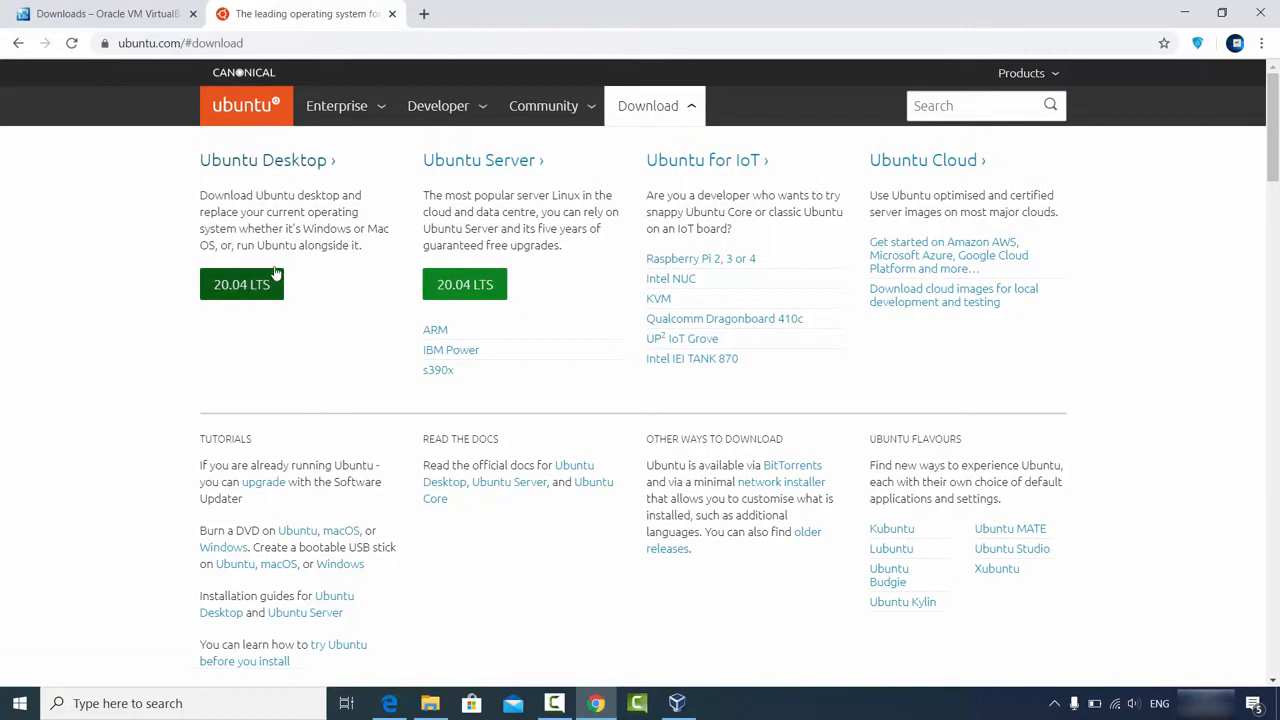
click(263, 165)
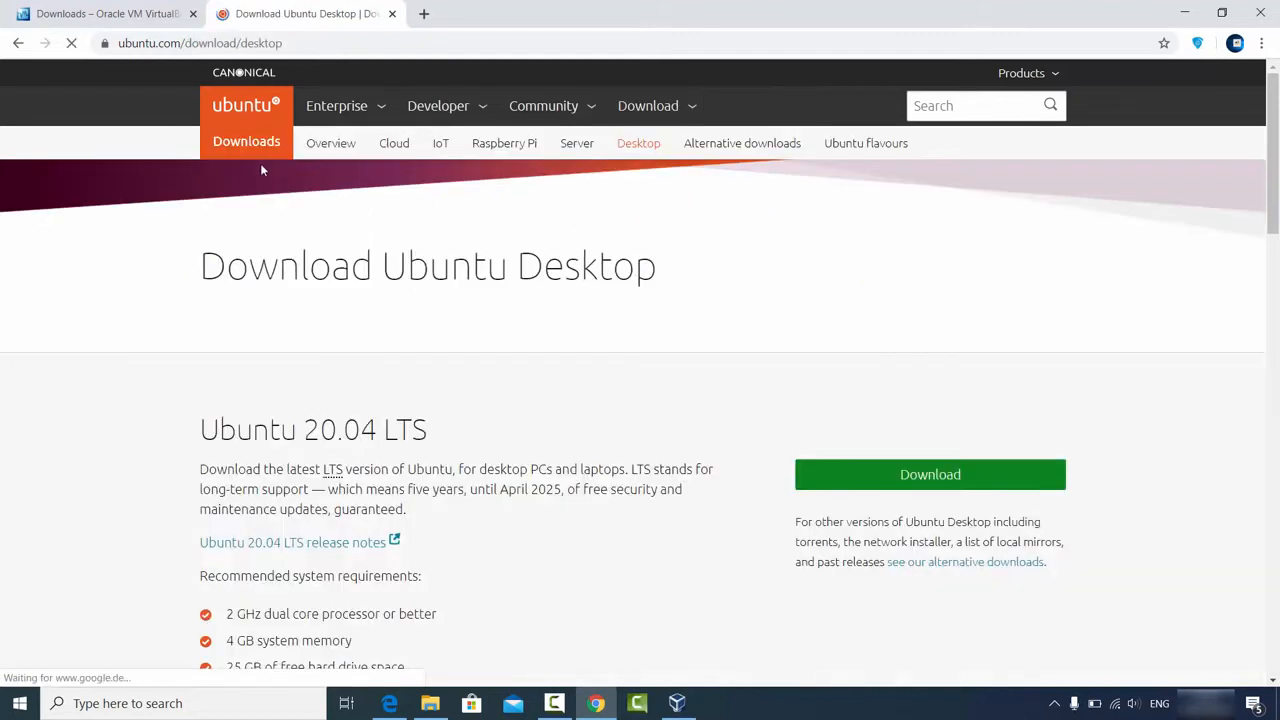
scroll(433, 365, down, 1)
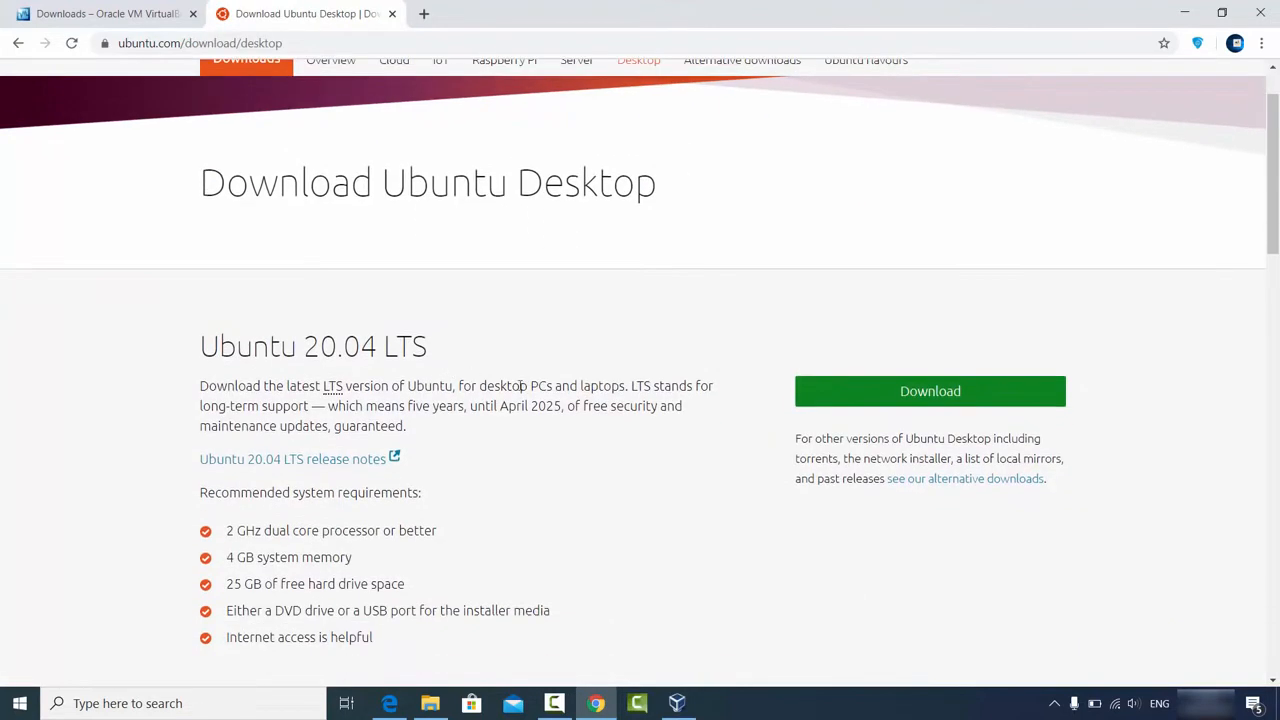
Step: Start the Ubuntu 20.04 LTS desktop ISO download, then cancel it
click(866, 399)
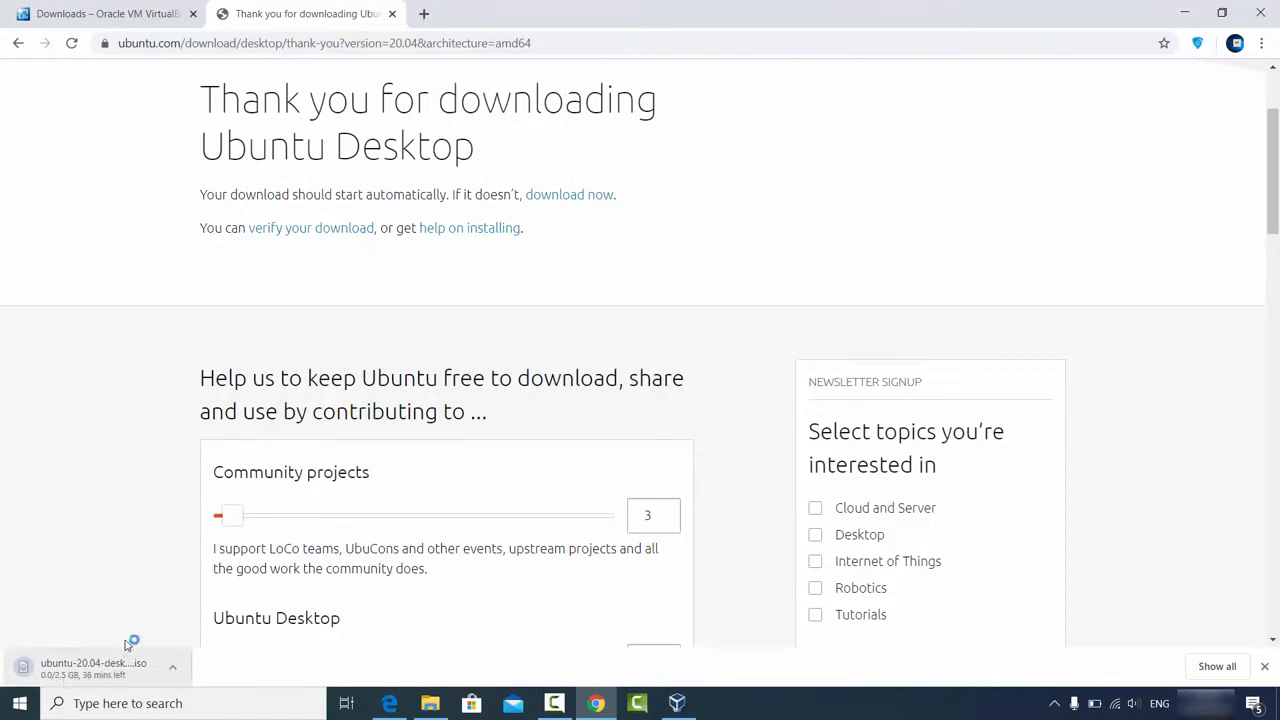
scroll(188, 505, down, 5)
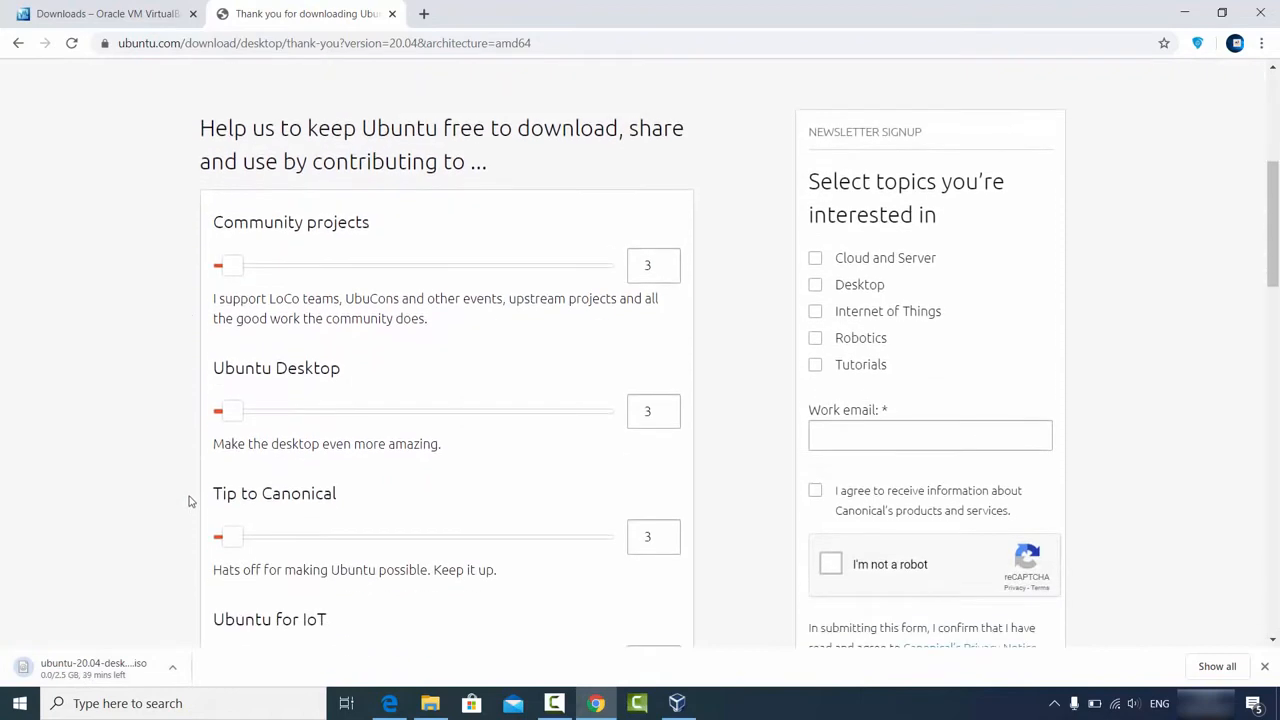
click(172, 667)
click(176, 639)
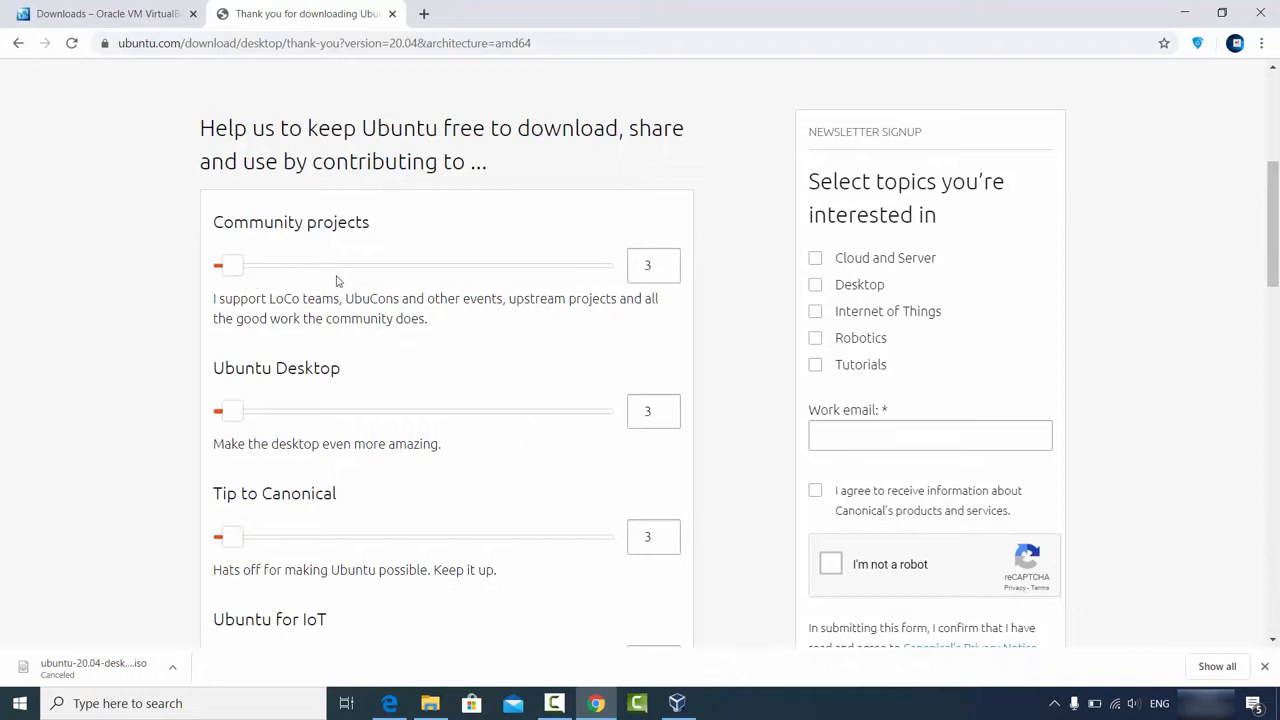
Step: Minimize Chrome and open the D:\Videos\Ubuntu folder holding ubuntu-20.04-desktop-amd64.iso
scroll(340, 289, down, 2)
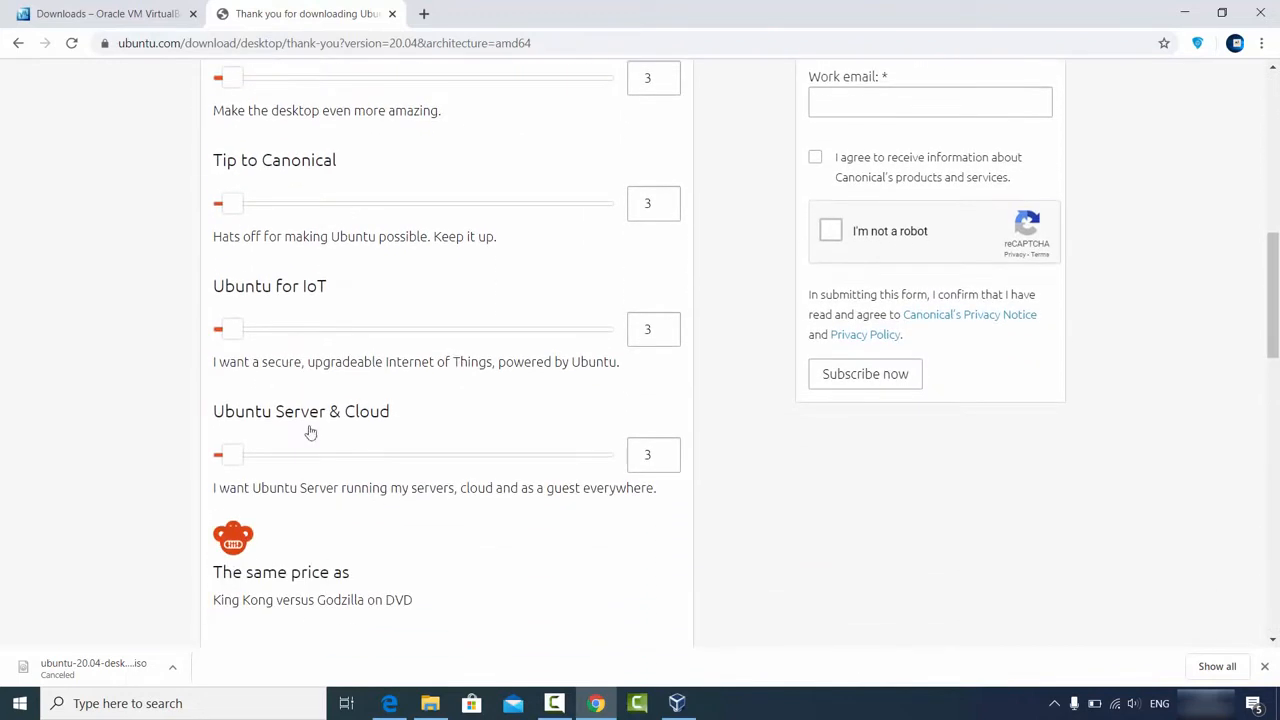
scroll(386, 400, down, 2)
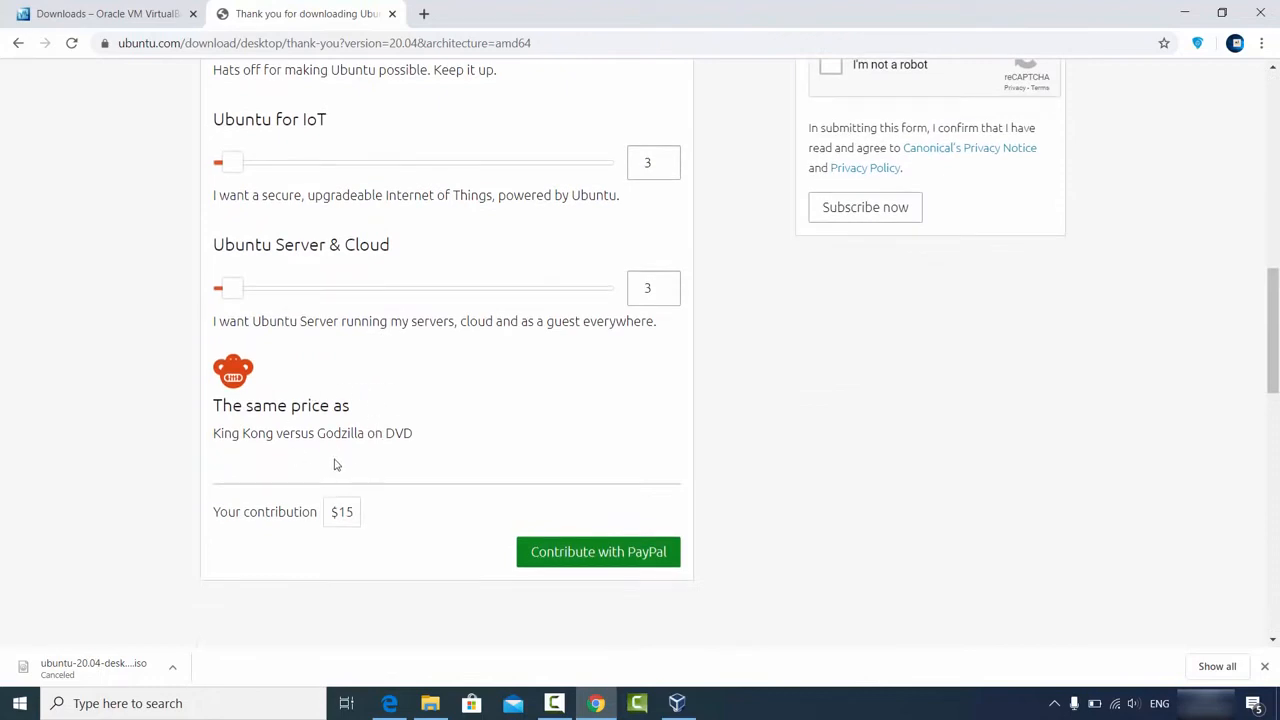
click(1184, 12)
click(429, 702)
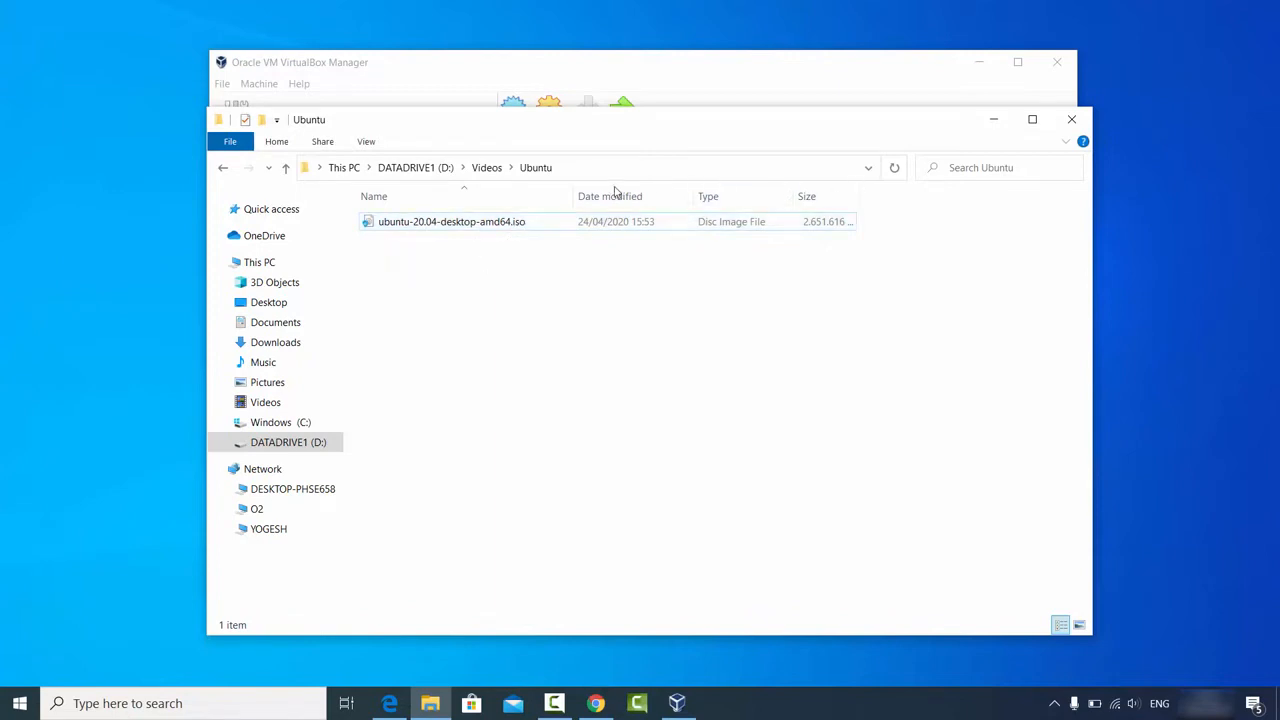
Step: Minimize the Ubuntu folder window to reveal VirtualBox Manager with its Windows 10 VM
click(993, 121)
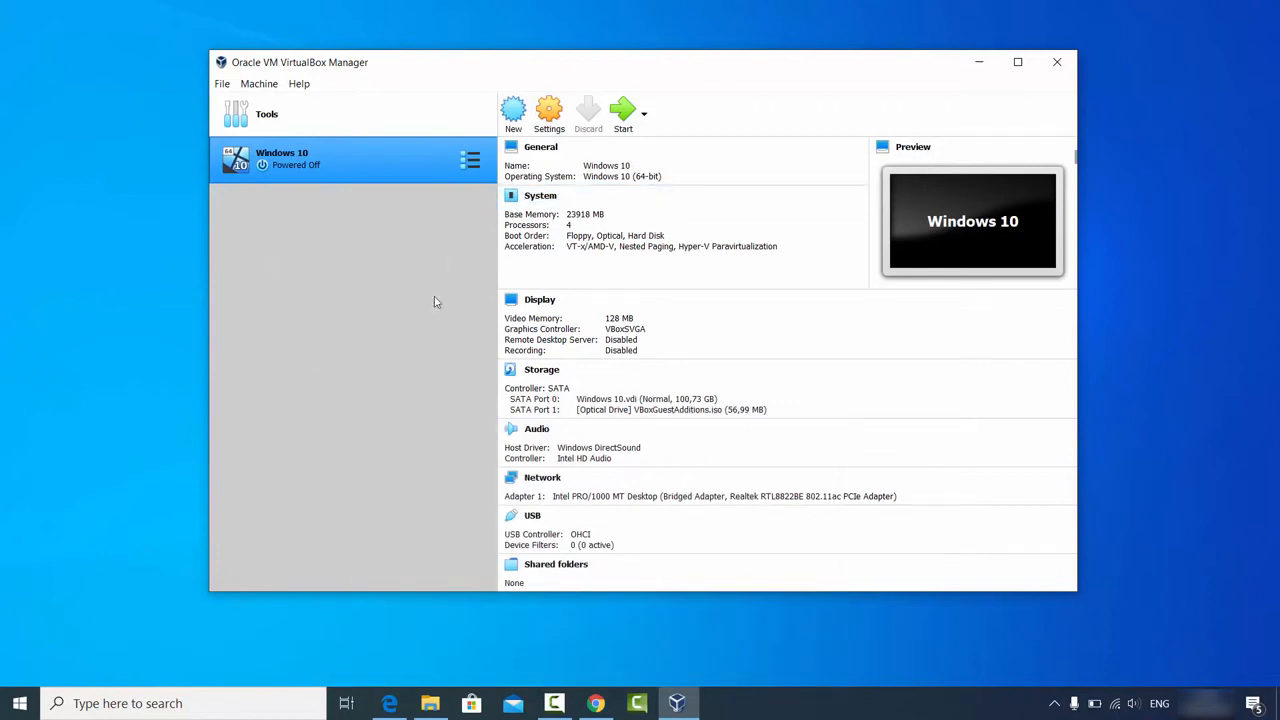
Step: Create a new VM named 'Ubuntu 20.04', which sets type Linux and version Ubuntu (64-bit)
click(513, 118)
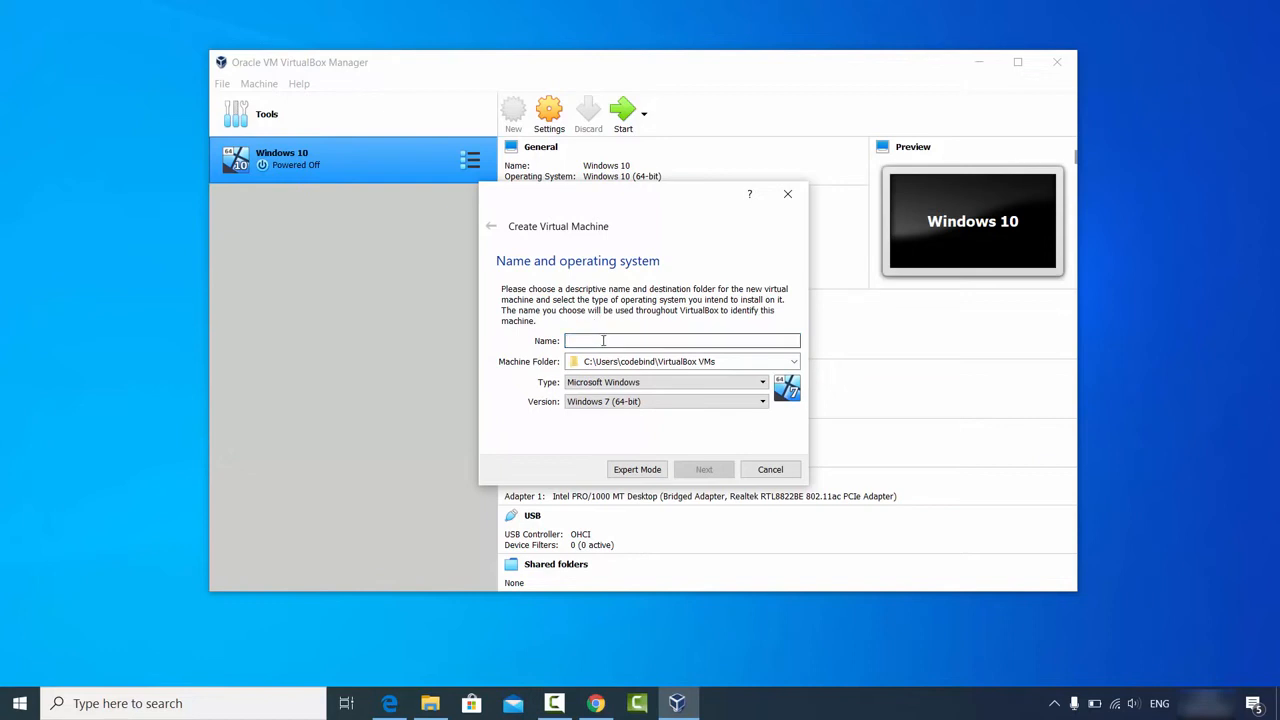
text(U)
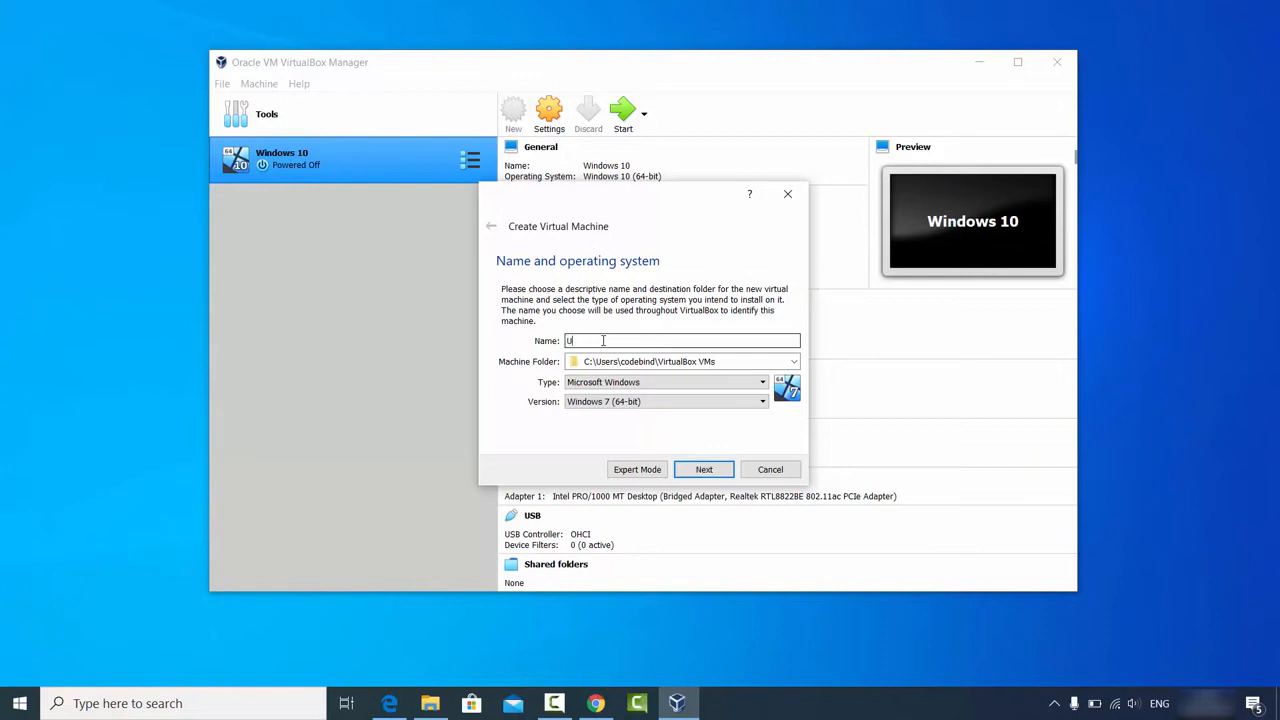
text(buntu)
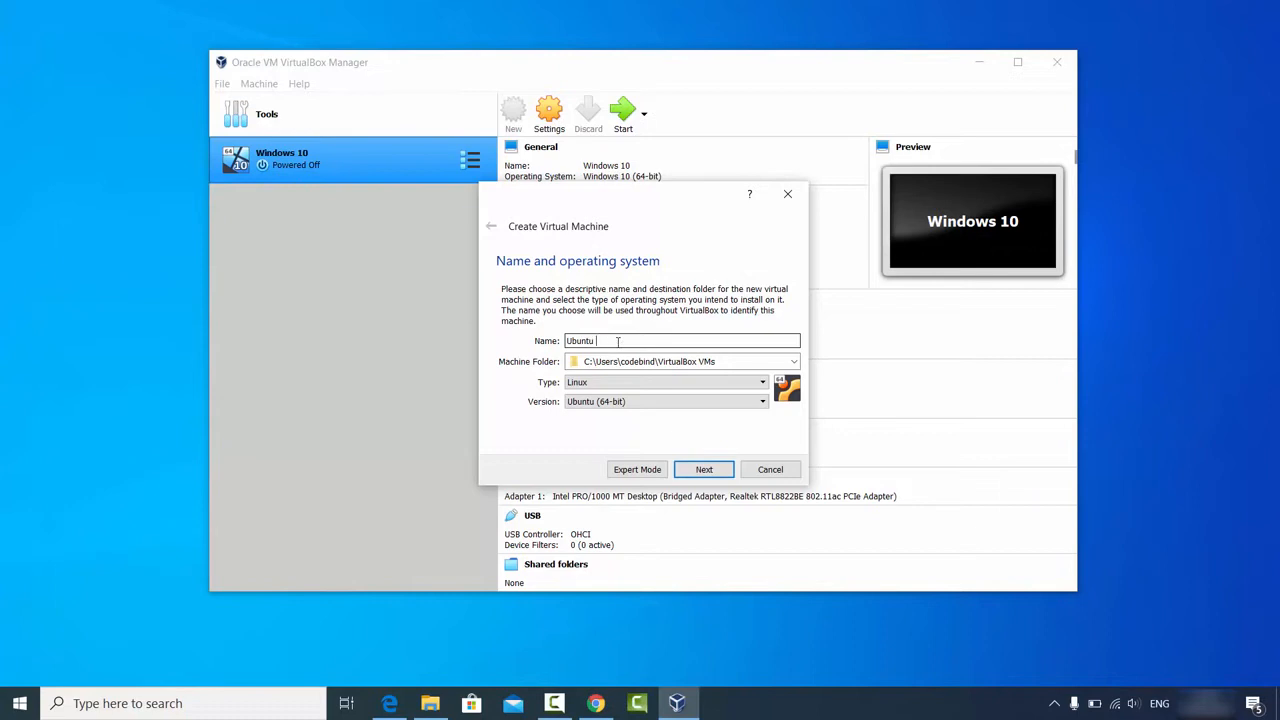
text(20.04)
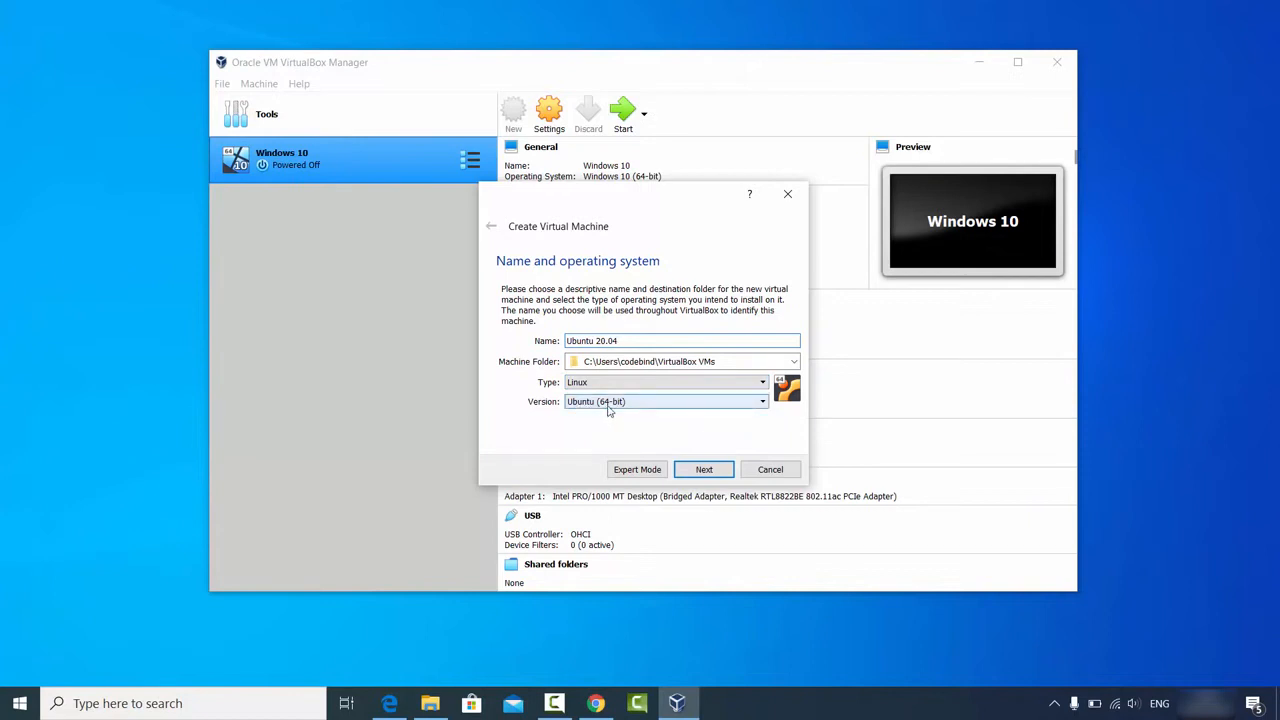
Step: Check that ubuntu-20.04-desktop-amd64.iso is in the Ubuntu folder, then minimize File Explorer
click(430, 703)
click(483, 232)
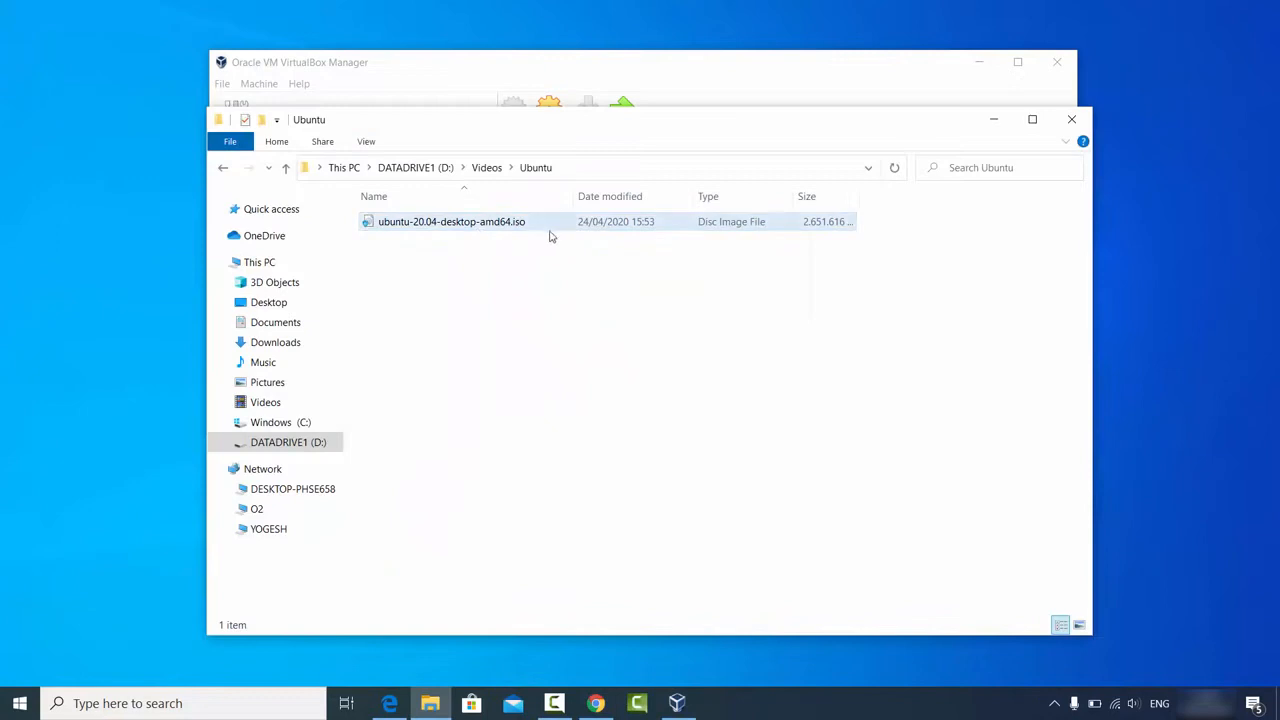
click(989, 121)
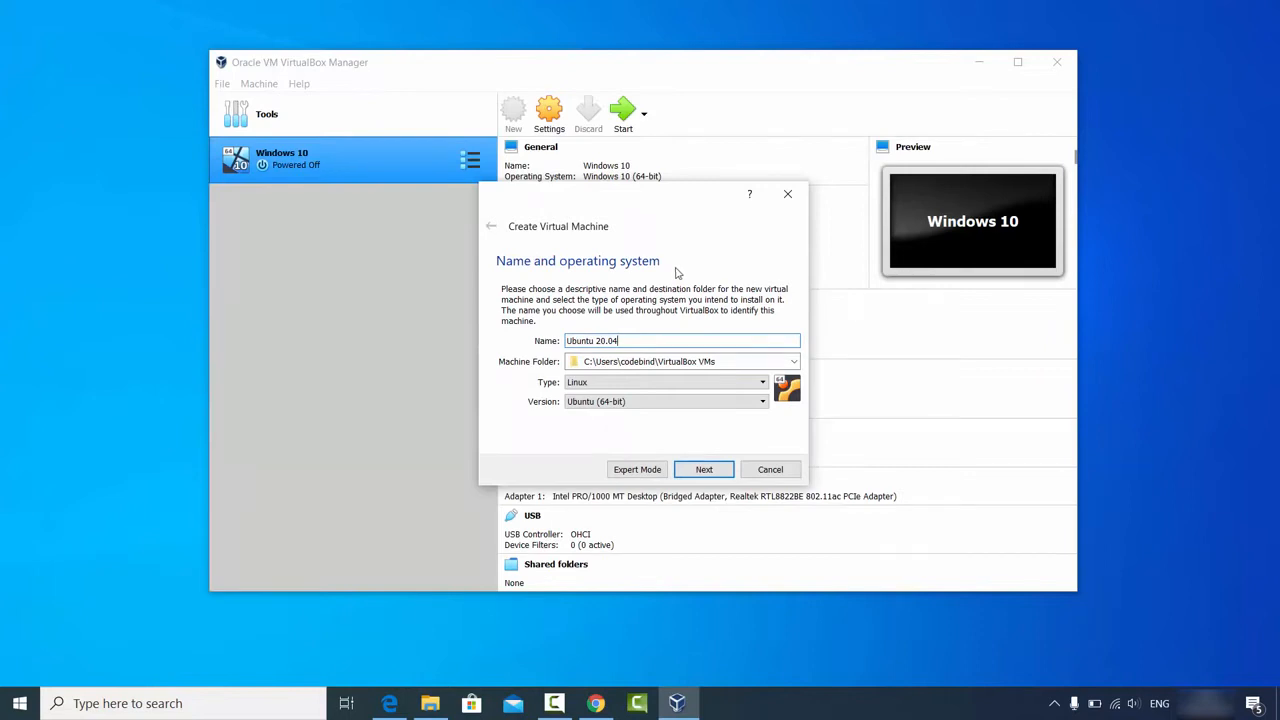
Step: Keep Version as Ubuntu (64-bit) and continue to the Memory size page
click(615, 402)
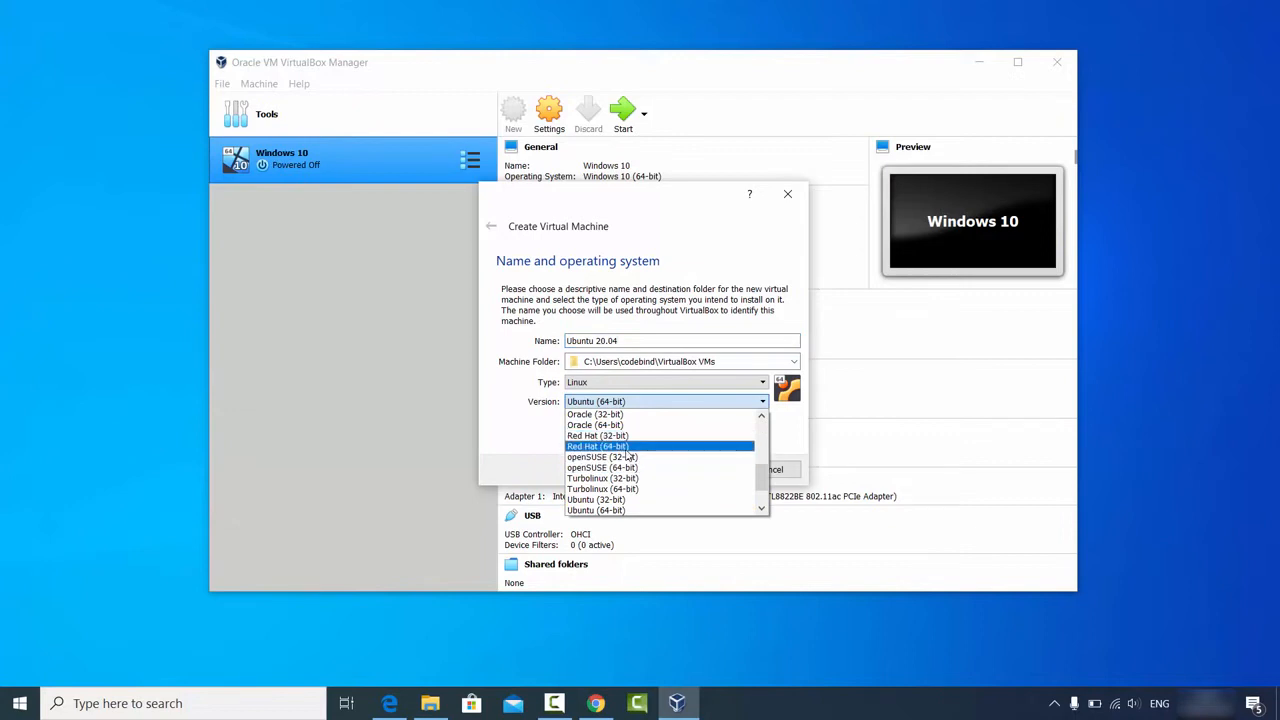
scroll(628, 456, down, 1)
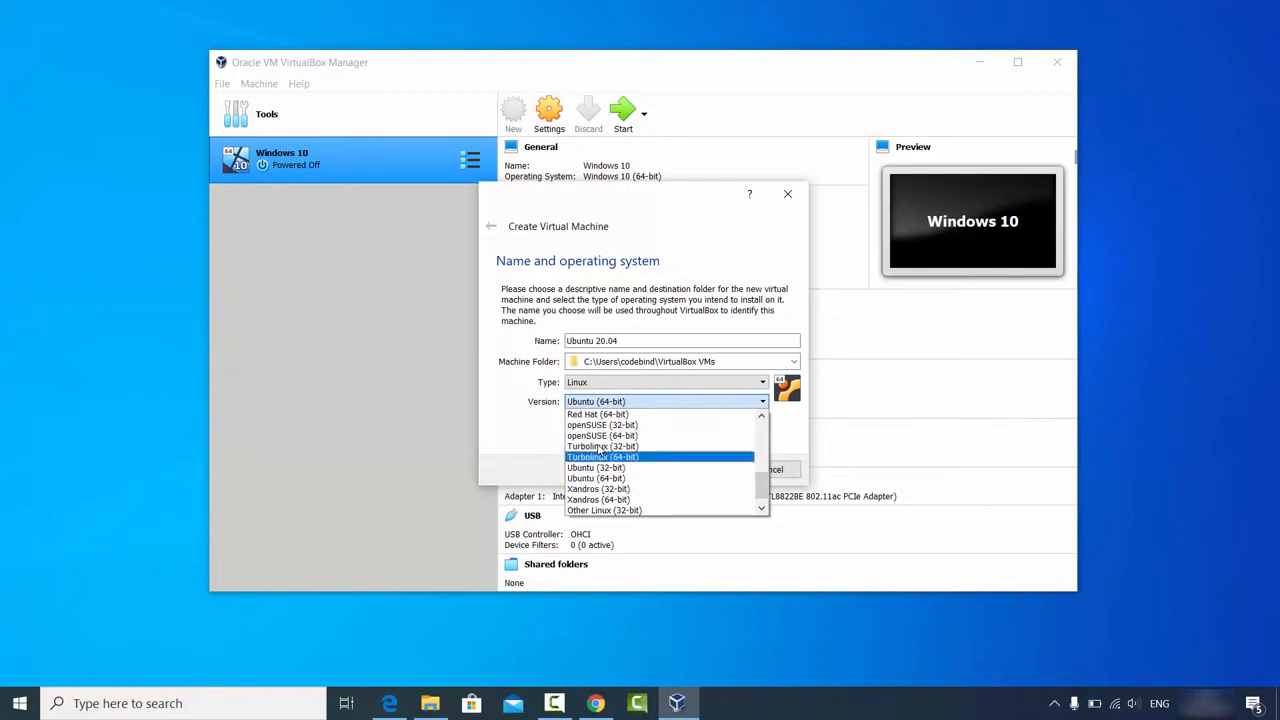
scroll(608, 488, down, 1)
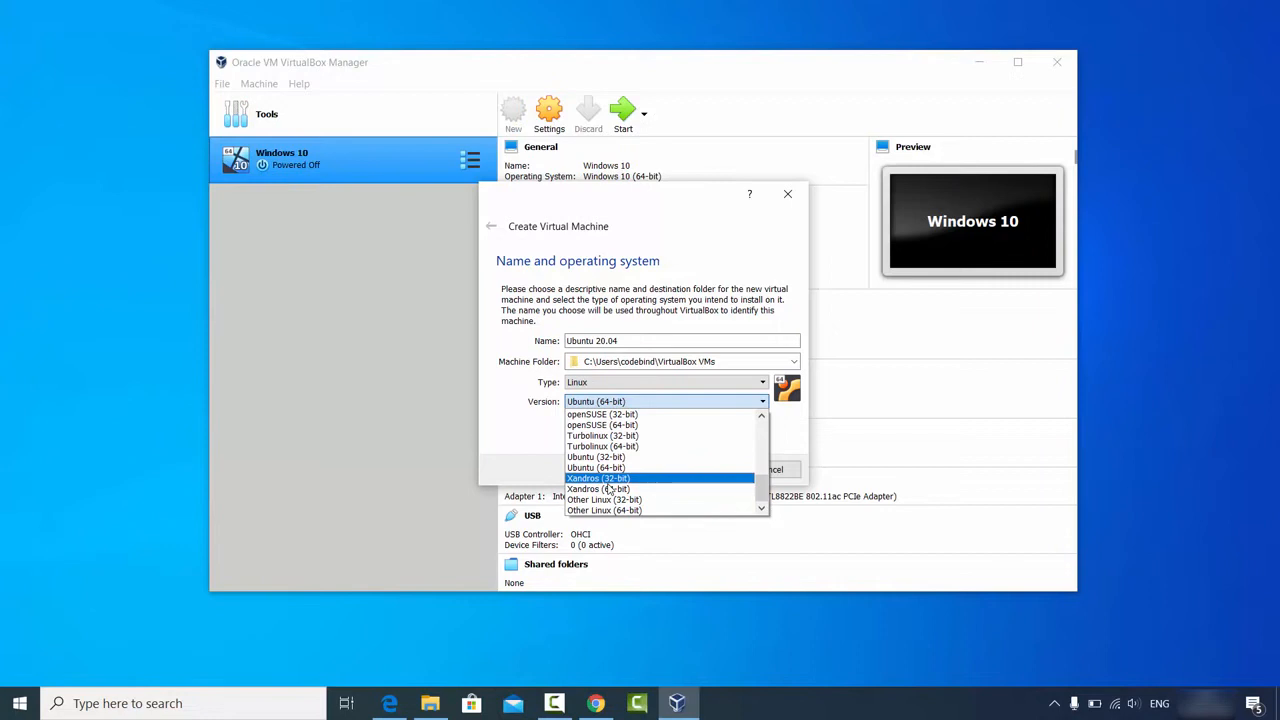
click(535, 453)
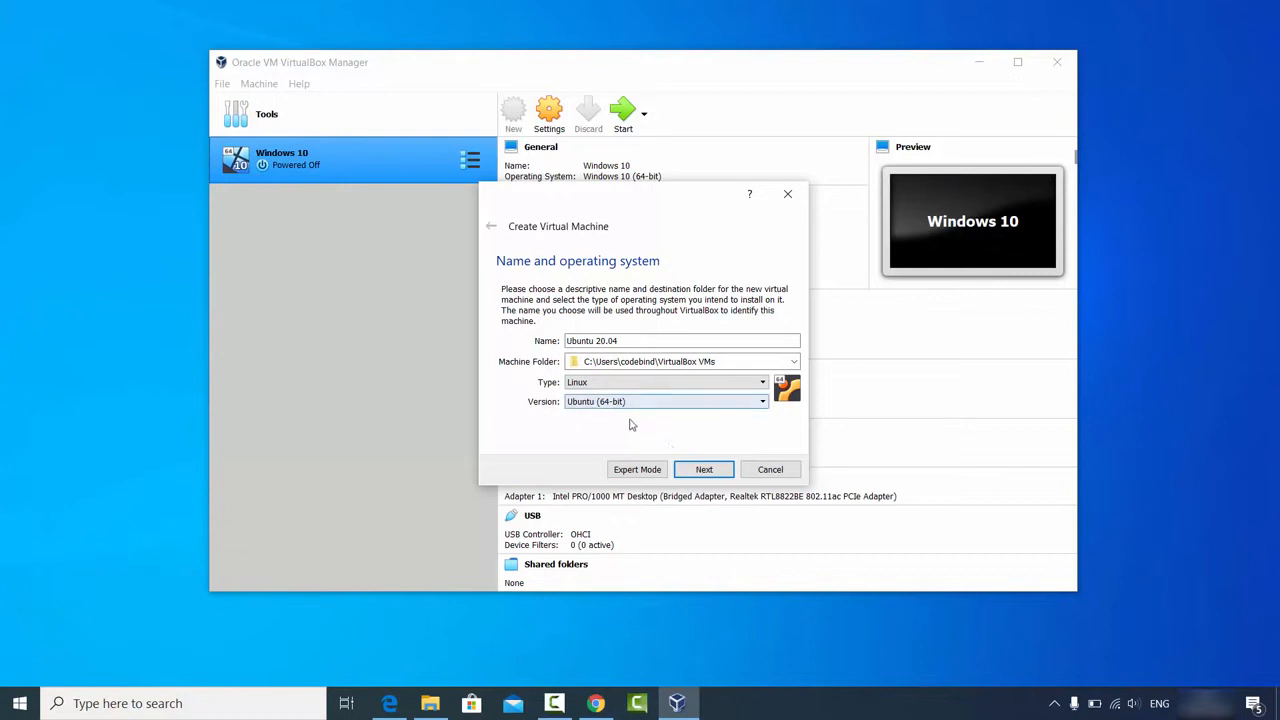
click(690, 471)
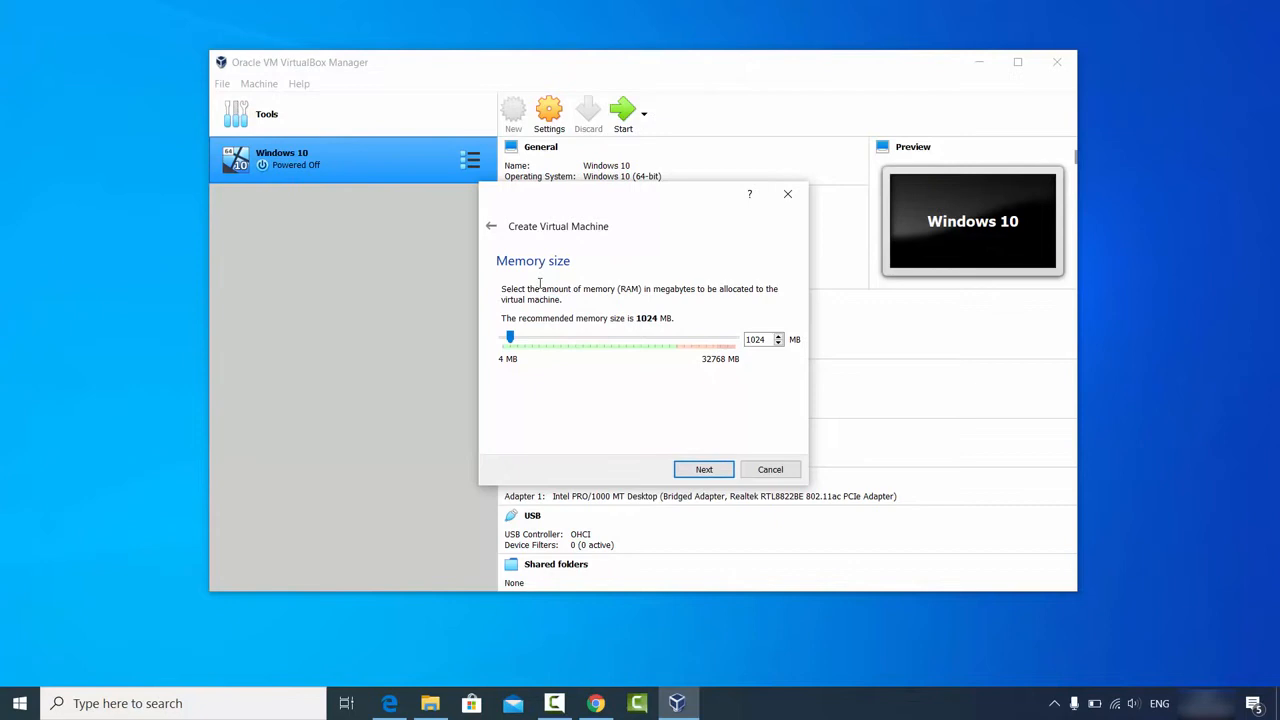
Step: Set memory to 24483 MB and choose to create a new virtual hard disk now
drag(510, 338, 677, 346)
click(697, 470)
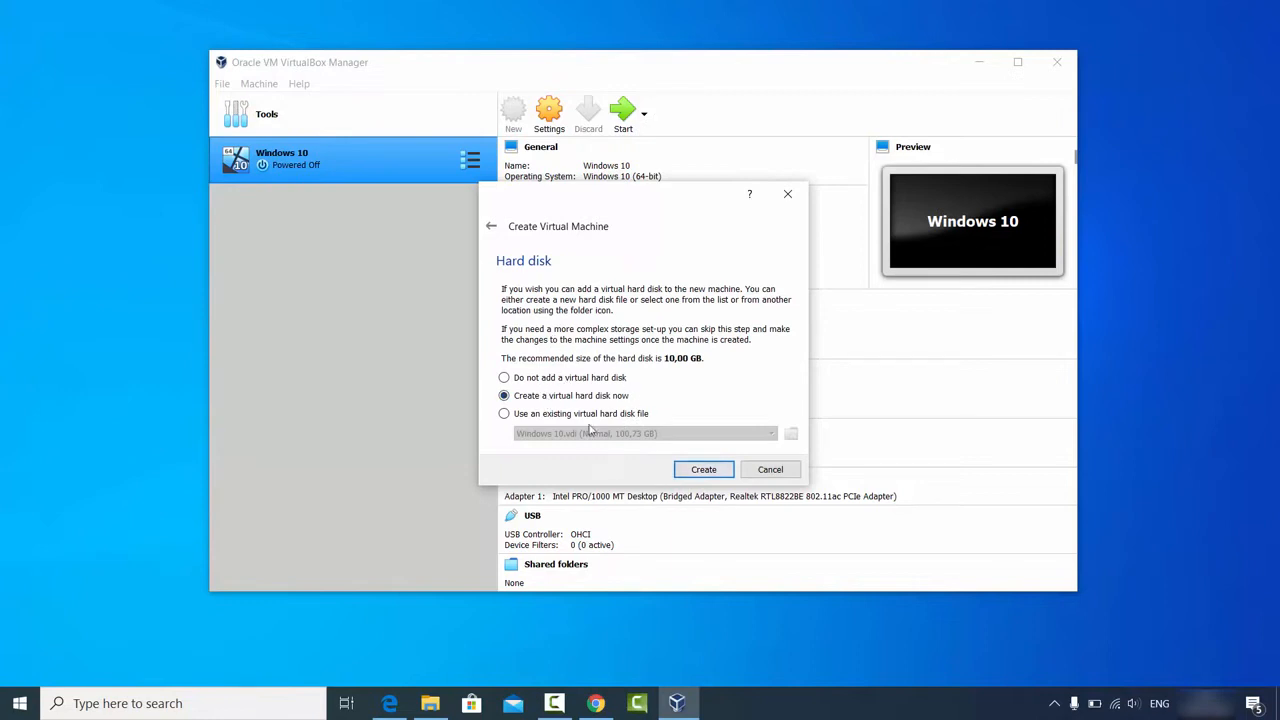
click(692, 474)
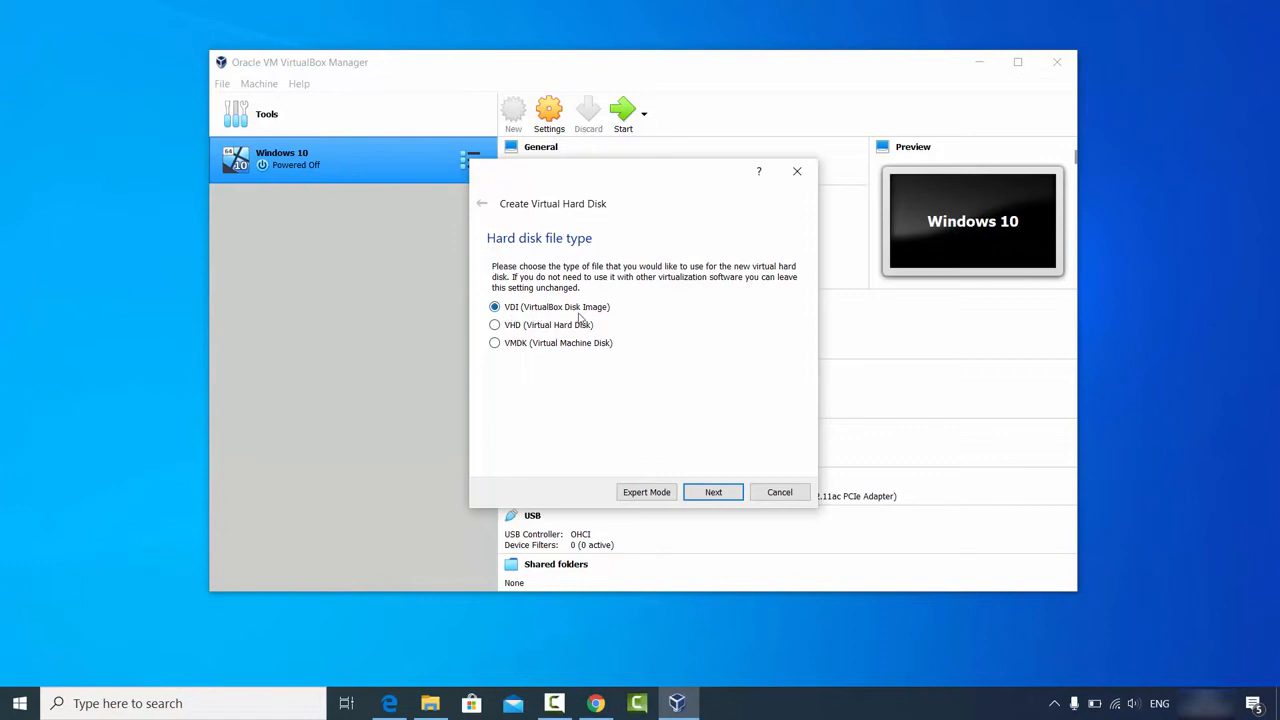
Step: Choose a VDI disk with dynamically allocated storage, reaching the 10,00 GB location and size page
click(710, 491)
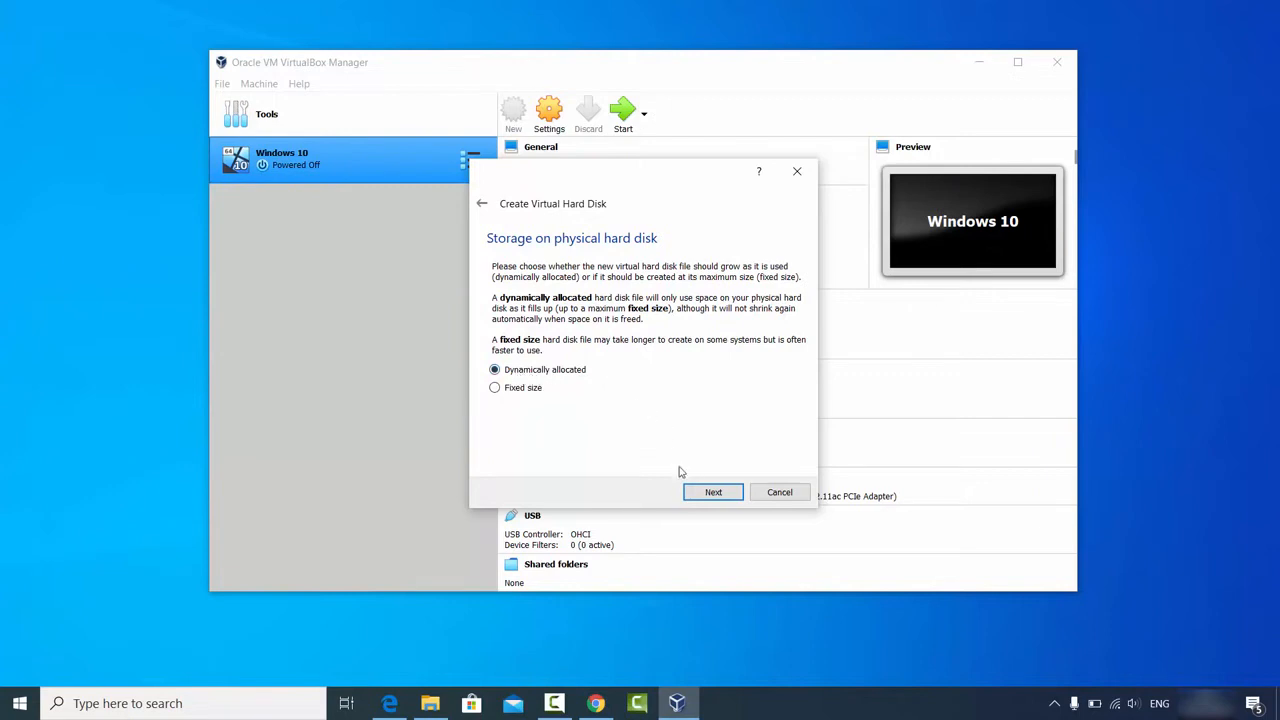
click(709, 493)
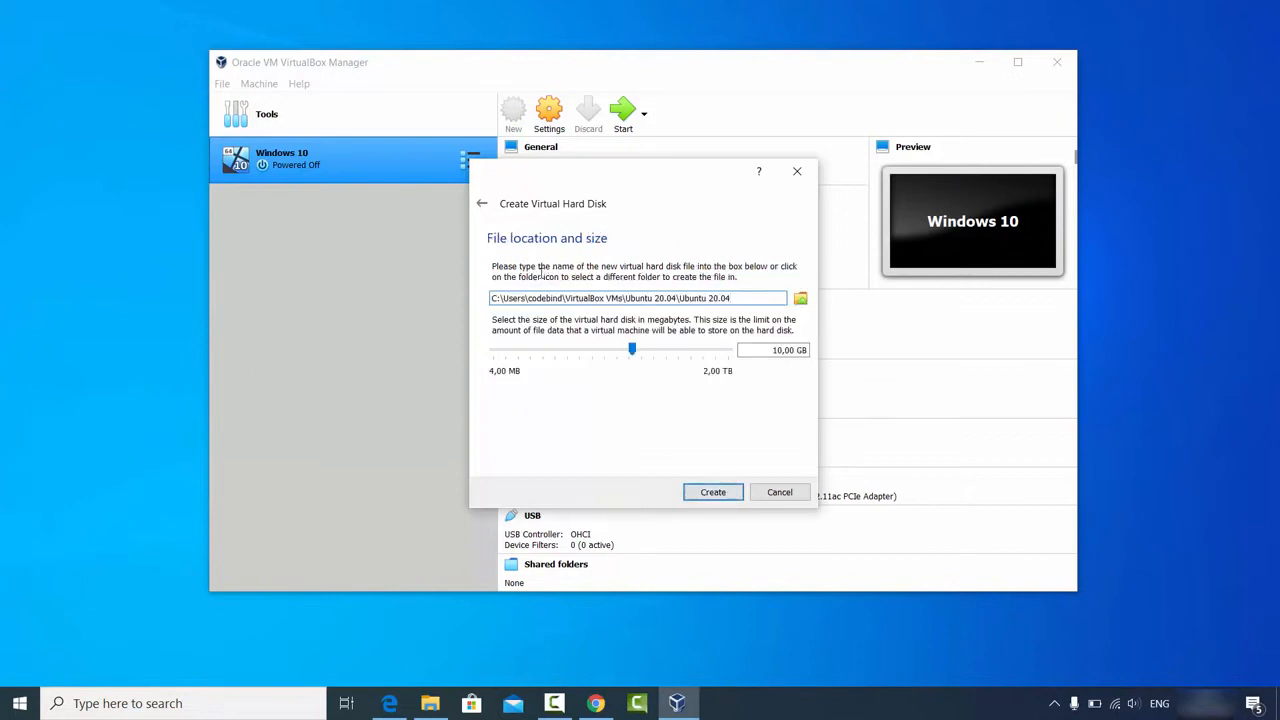
Step: Set the Ubuntu 20.04.vdi virtual disk to about 100,73 GB and create the machine
click(506, 298)
click(776, 351)
click(646, 352)
drag(637, 351, 676, 357)
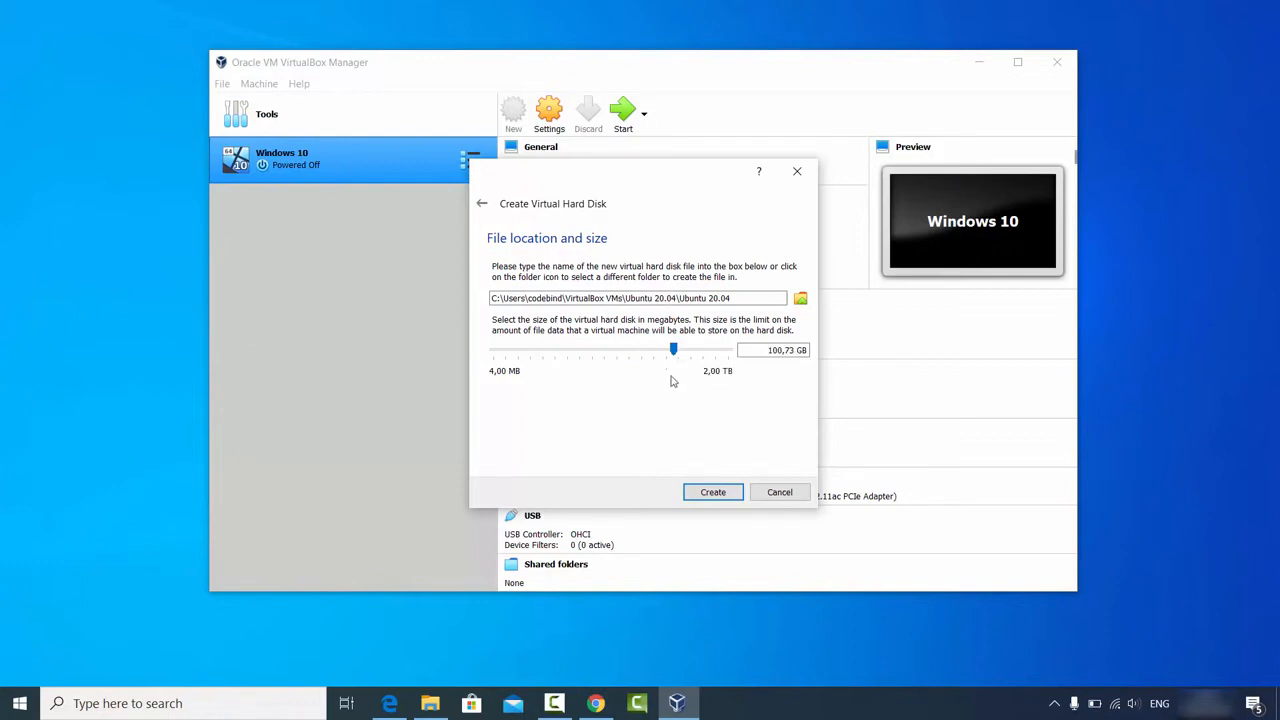
click(712, 493)
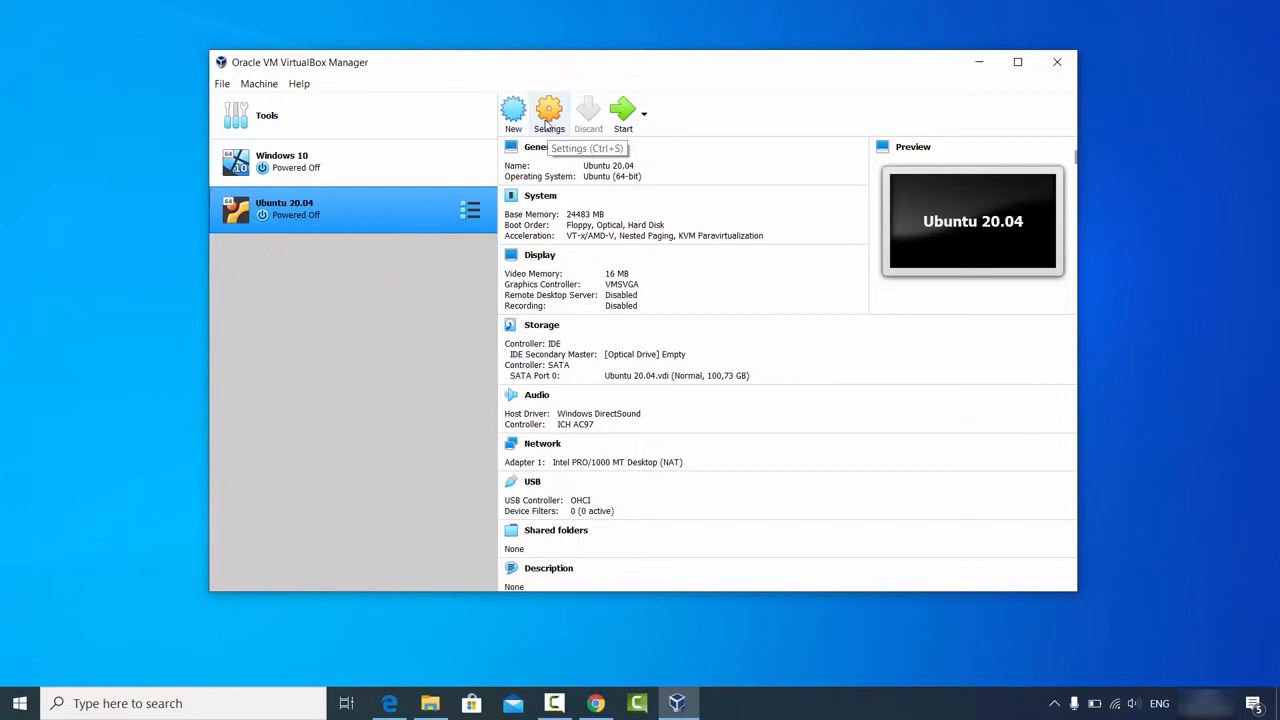
Step: In General > Advanced, set Shared Clipboard and Drag'n'Drop to Bidirectional
click(548, 115)
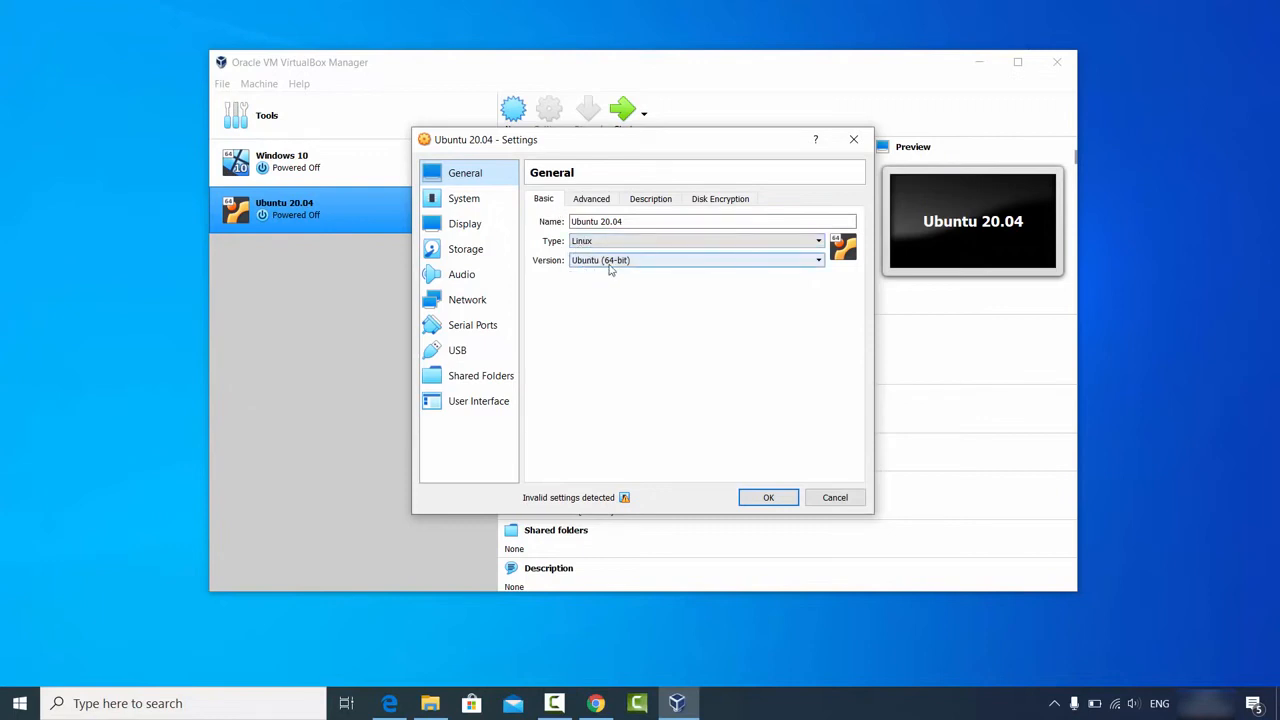
click(590, 200)
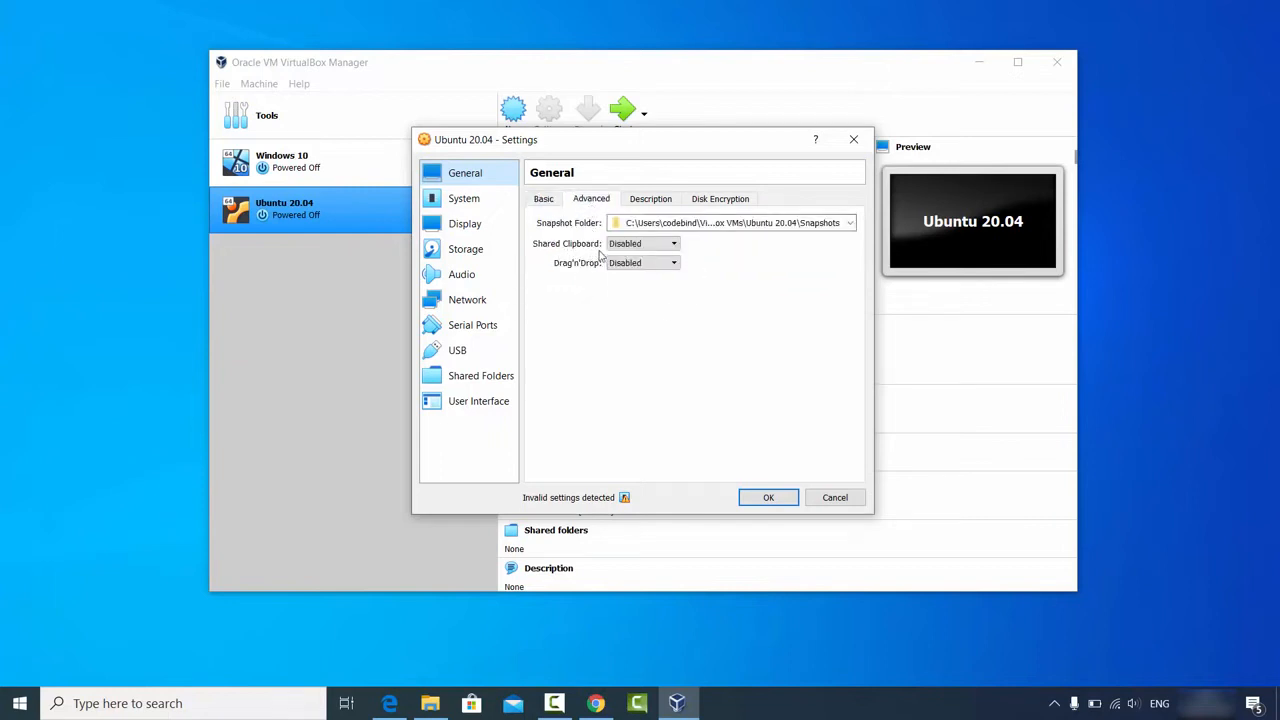
click(619, 249)
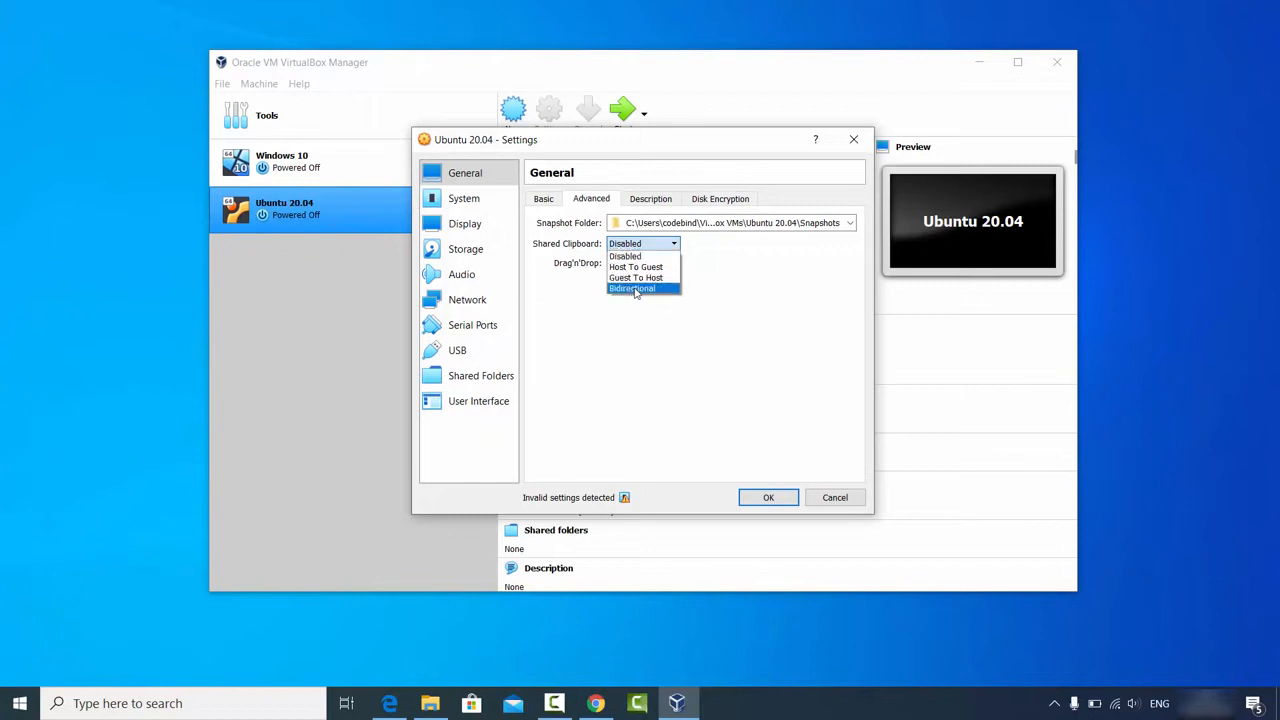
click(633, 289)
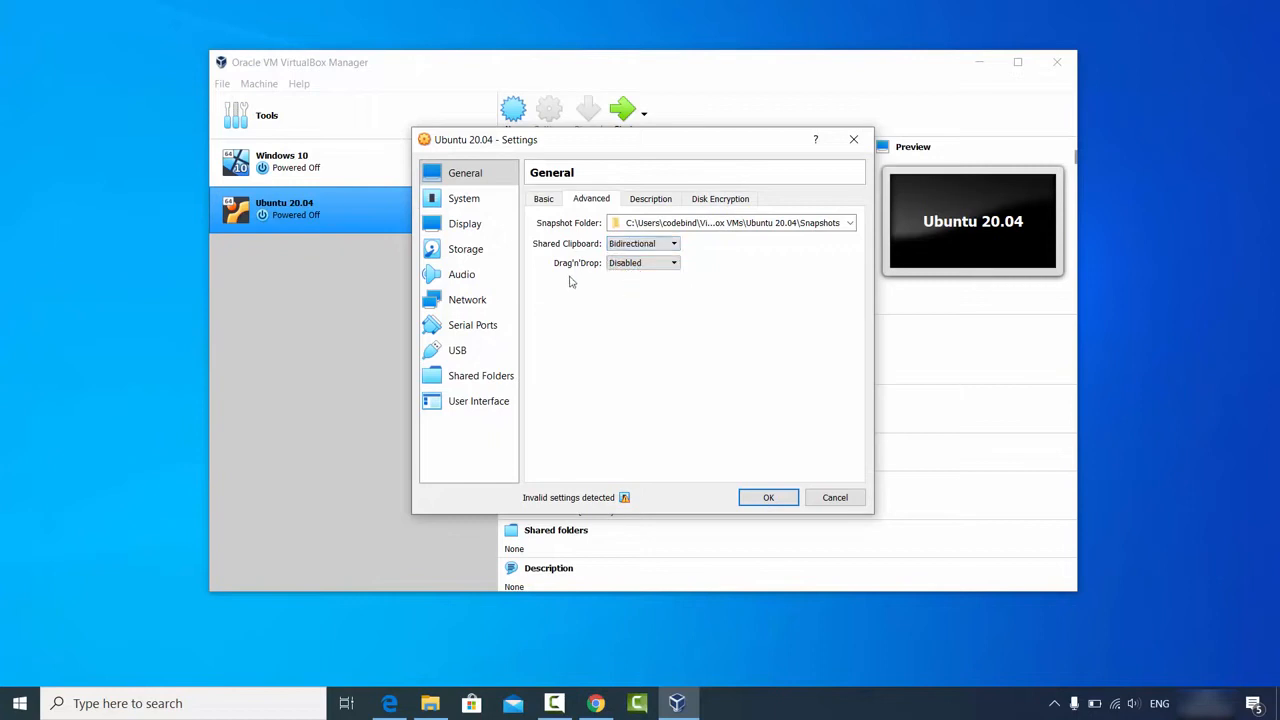
click(614, 267)
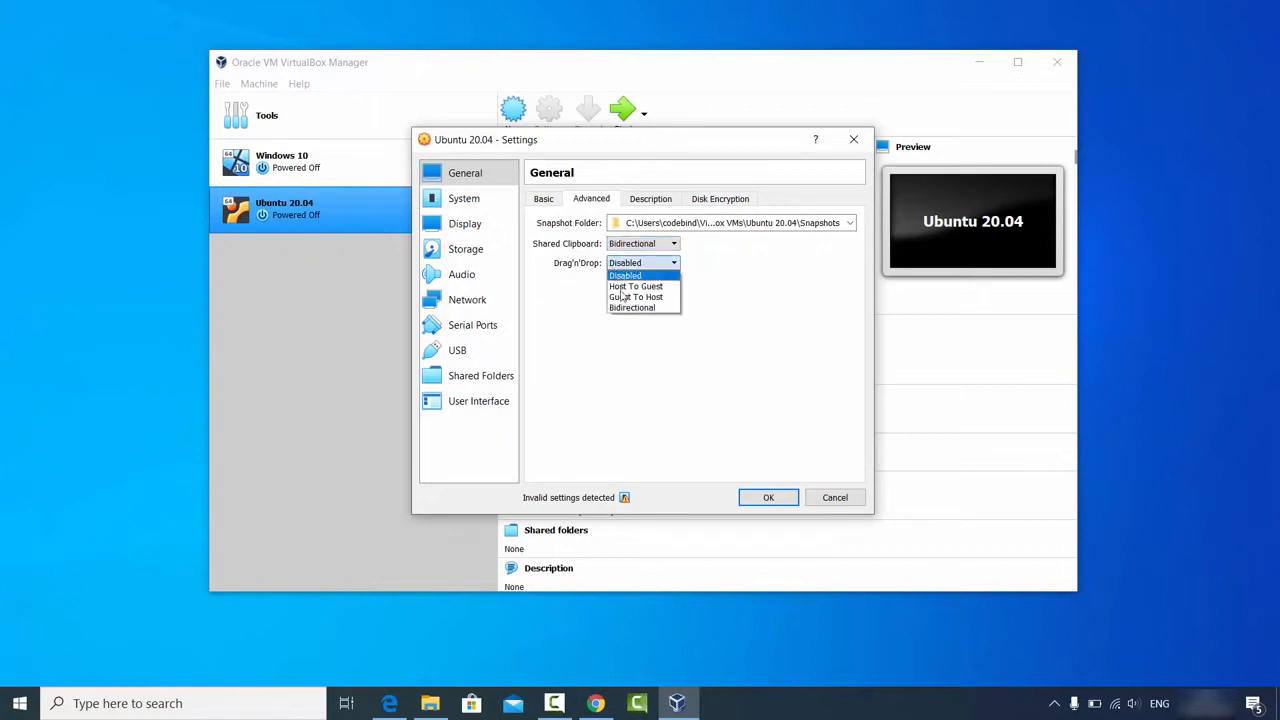
click(623, 306)
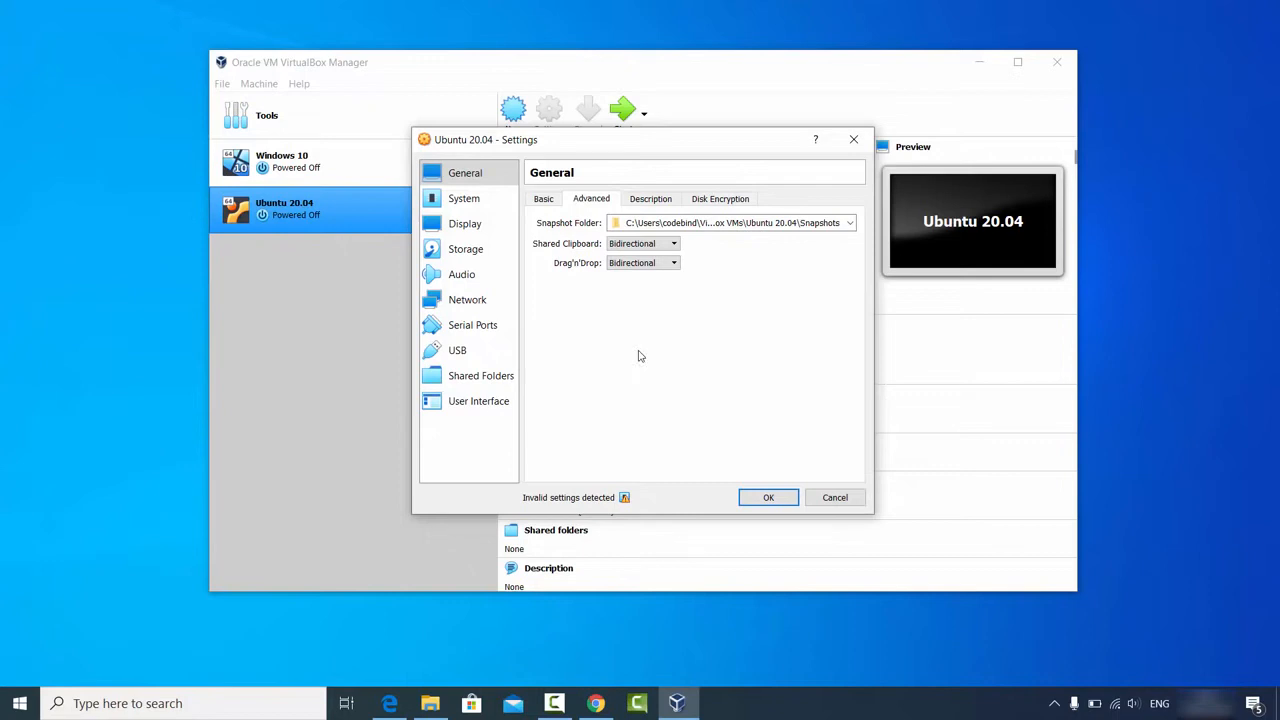
Step: Review the Description and Disk Encryption options, then switch to System settings
click(648, 203)
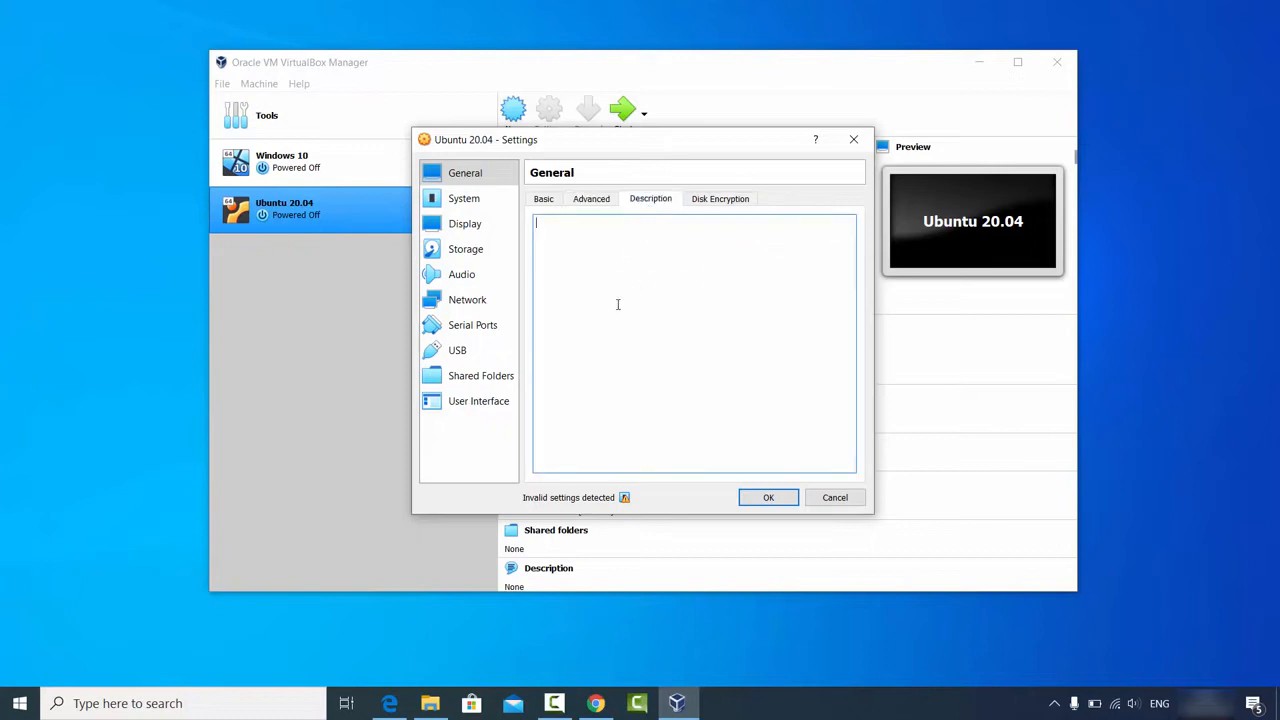
click(710, 200)
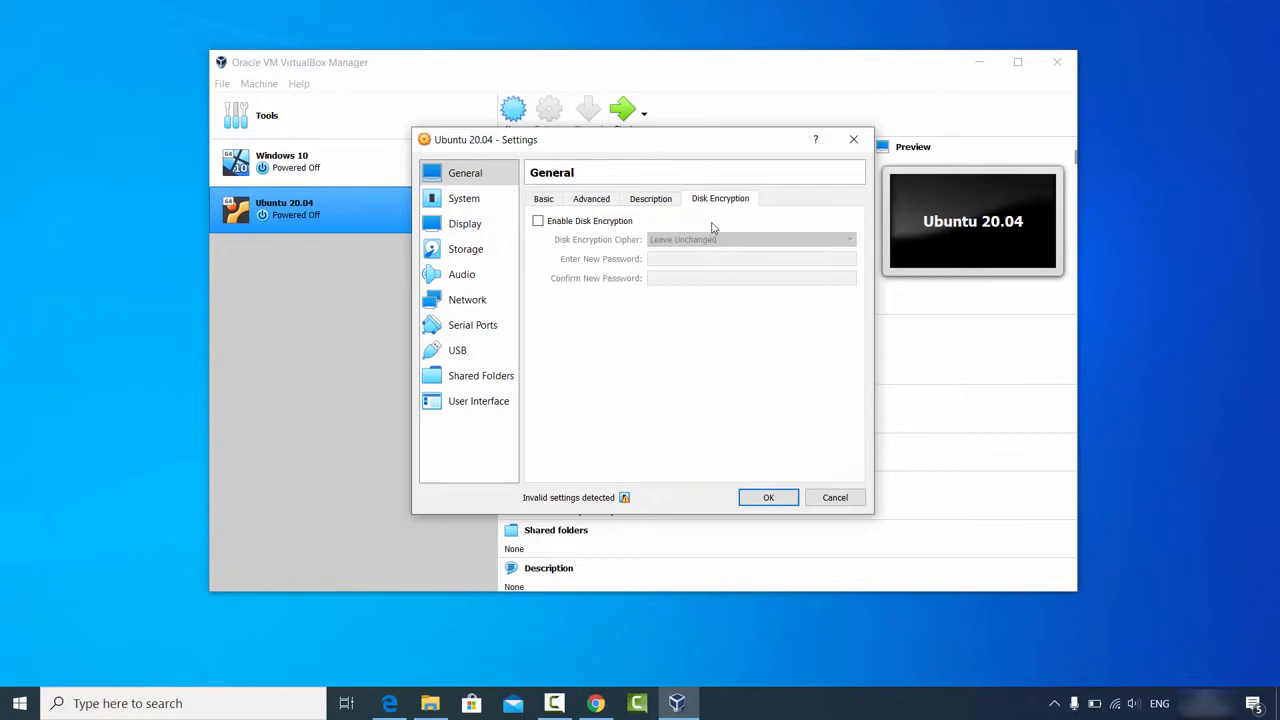
click(452, 204)
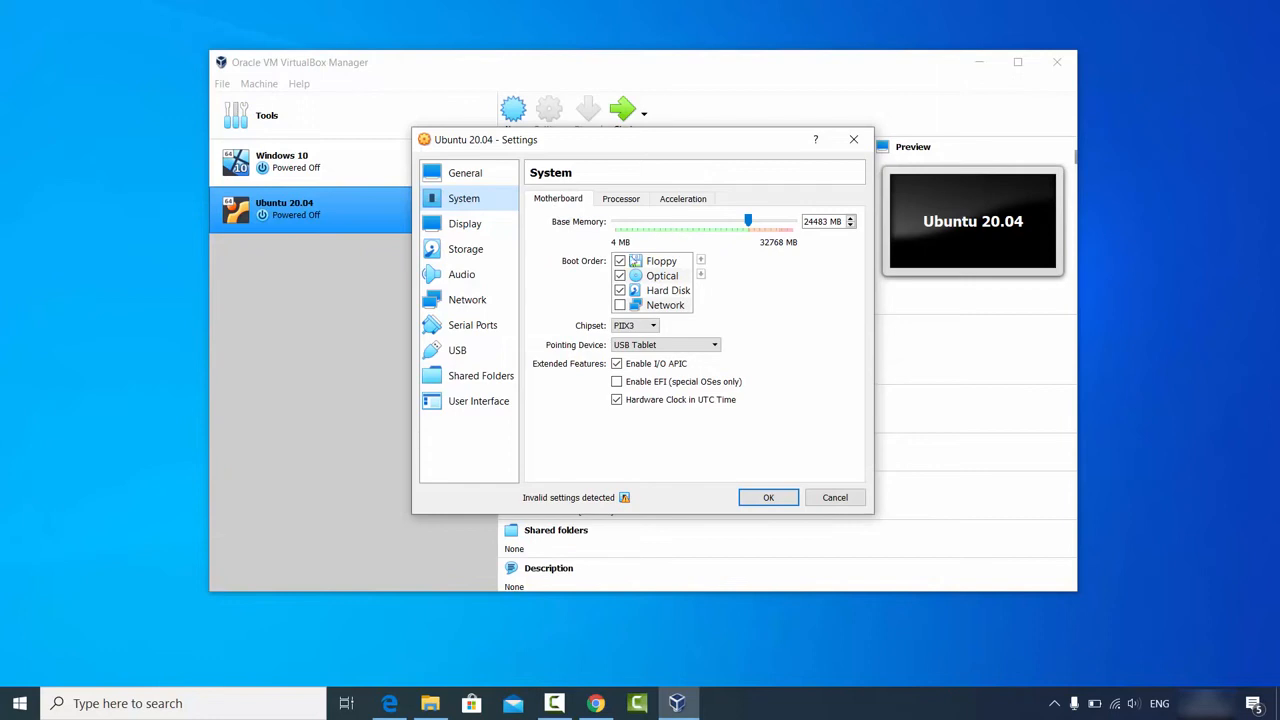
Step: Raise the Processor(s) slider to 4 virtual CPUs, then go to Display settings
click(624, 201)
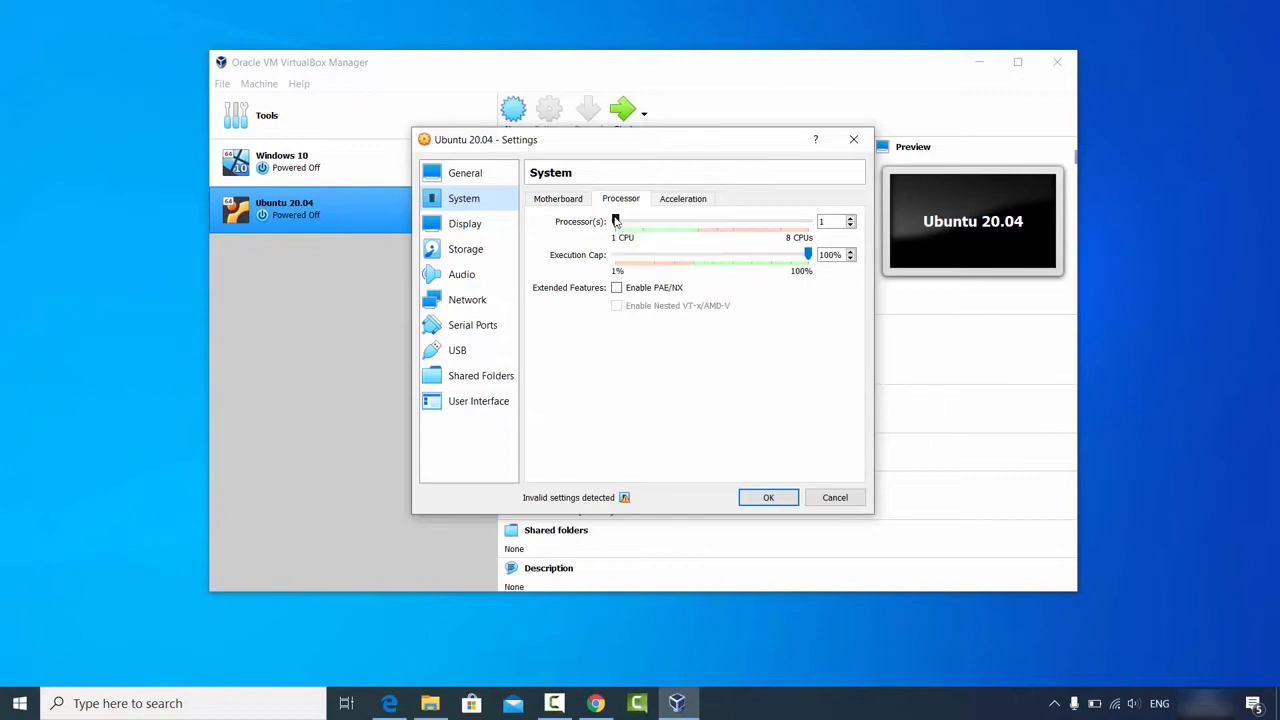
drag(616, 221, 683, 235)
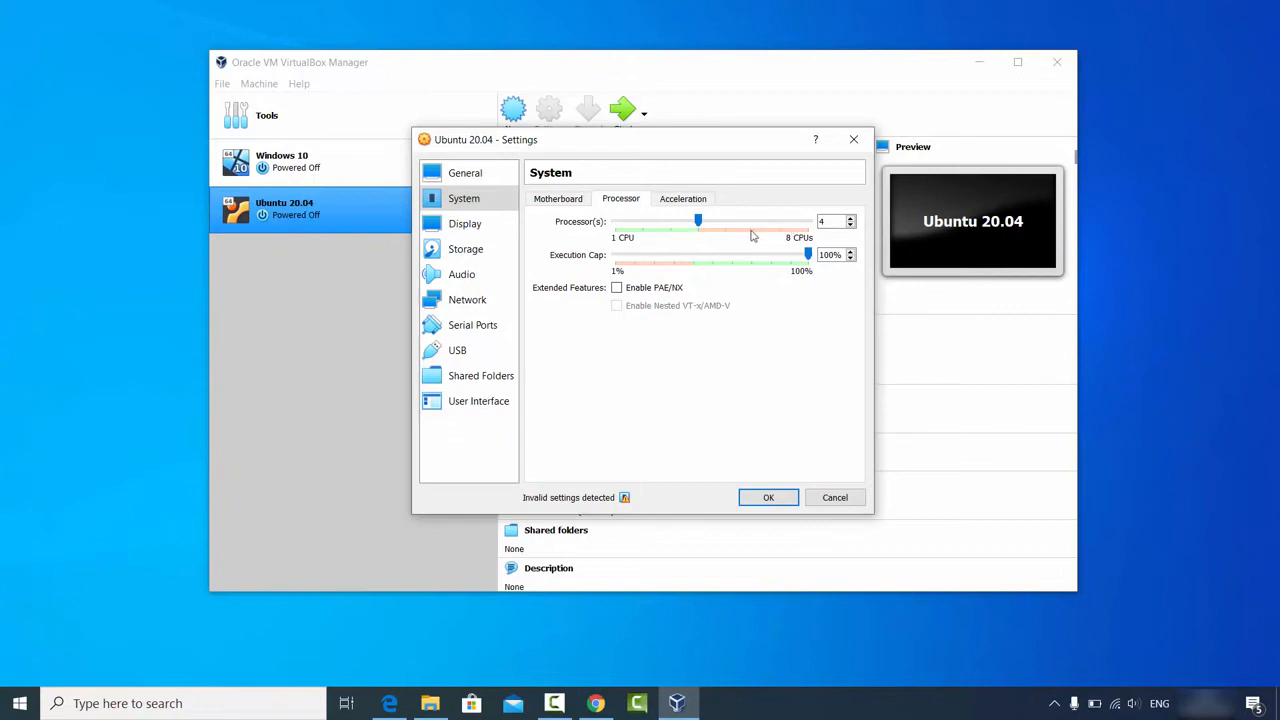
click(487, 226)
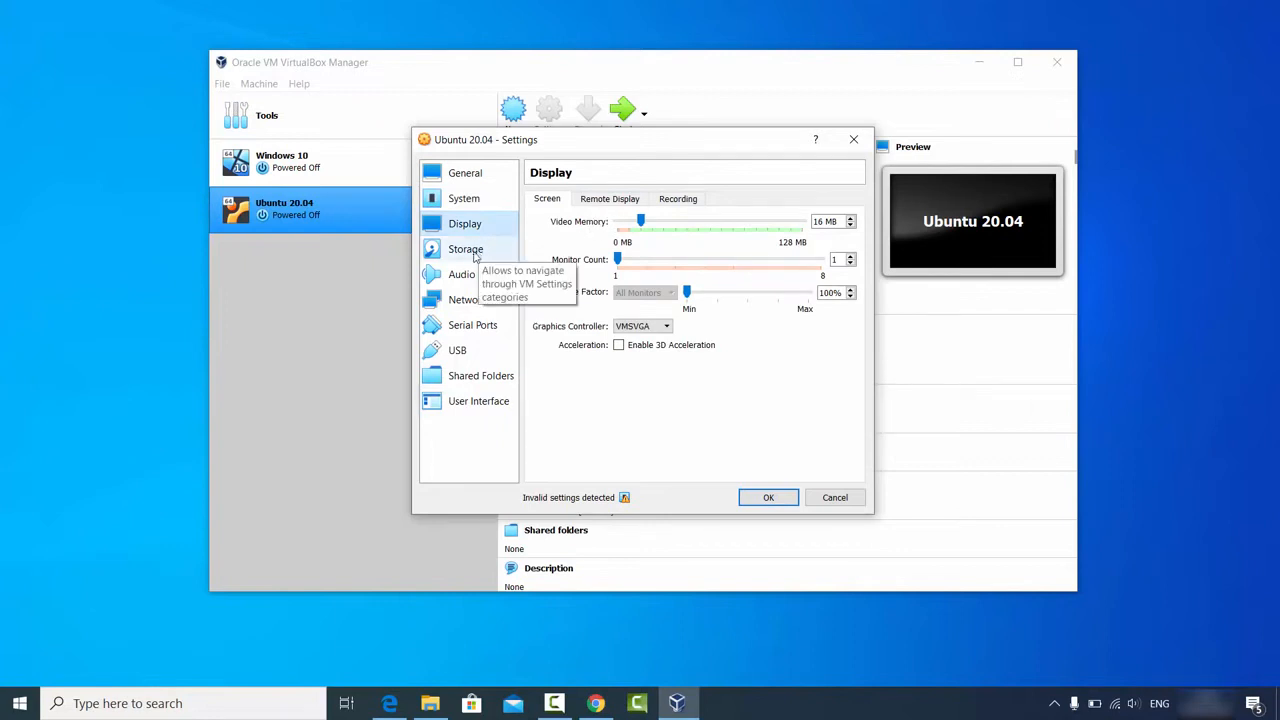
Step: In Storage, select the empty optical drive and choose to attach a disk file
click(474, 256)
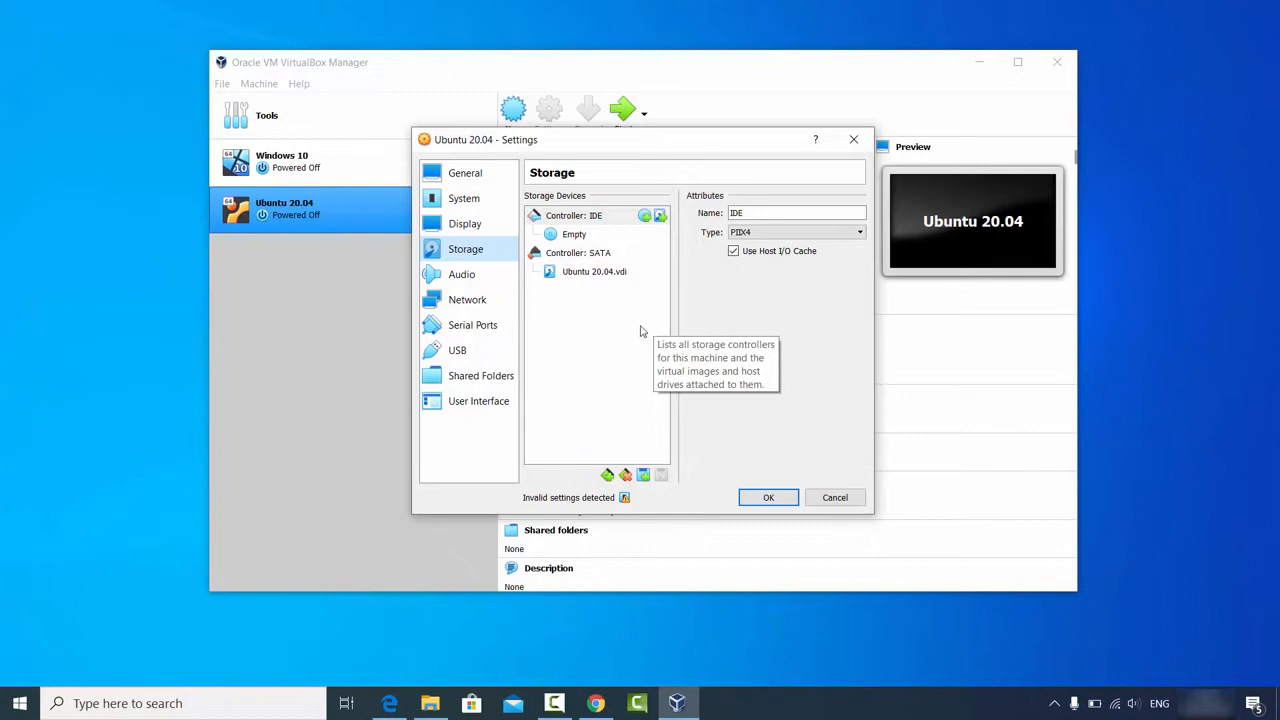
click(568, 236)
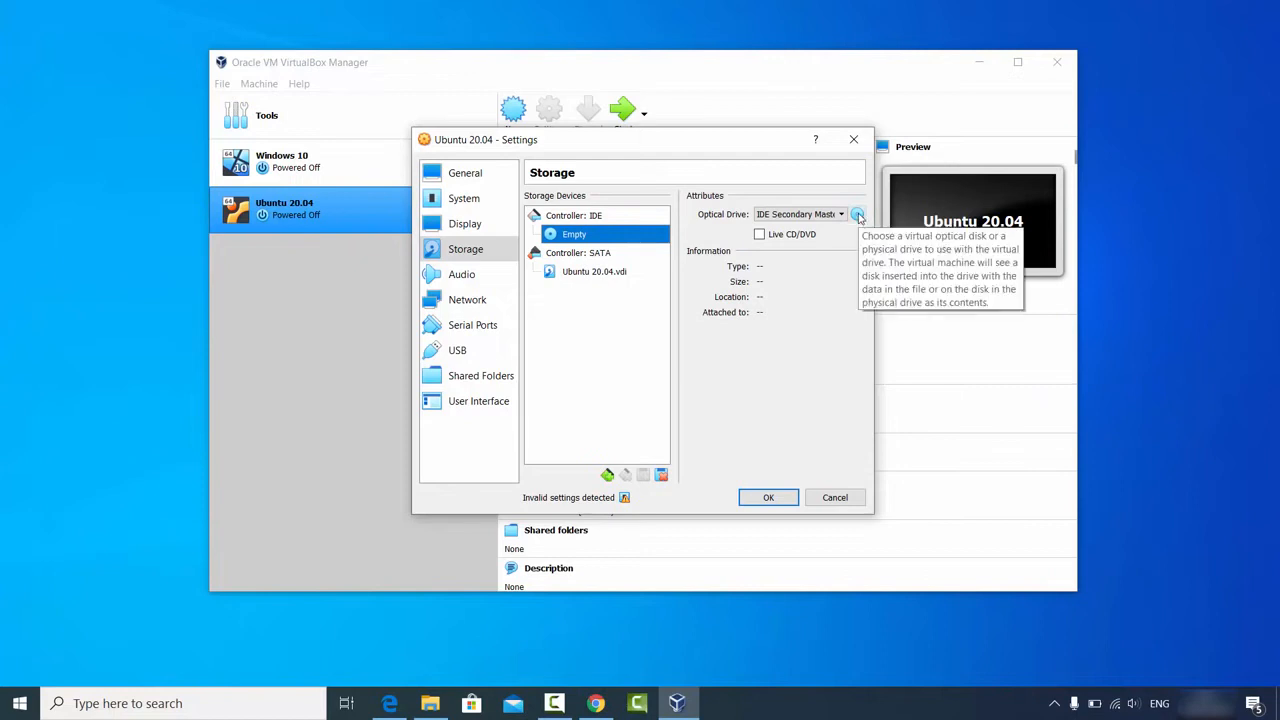
click(858, 215)
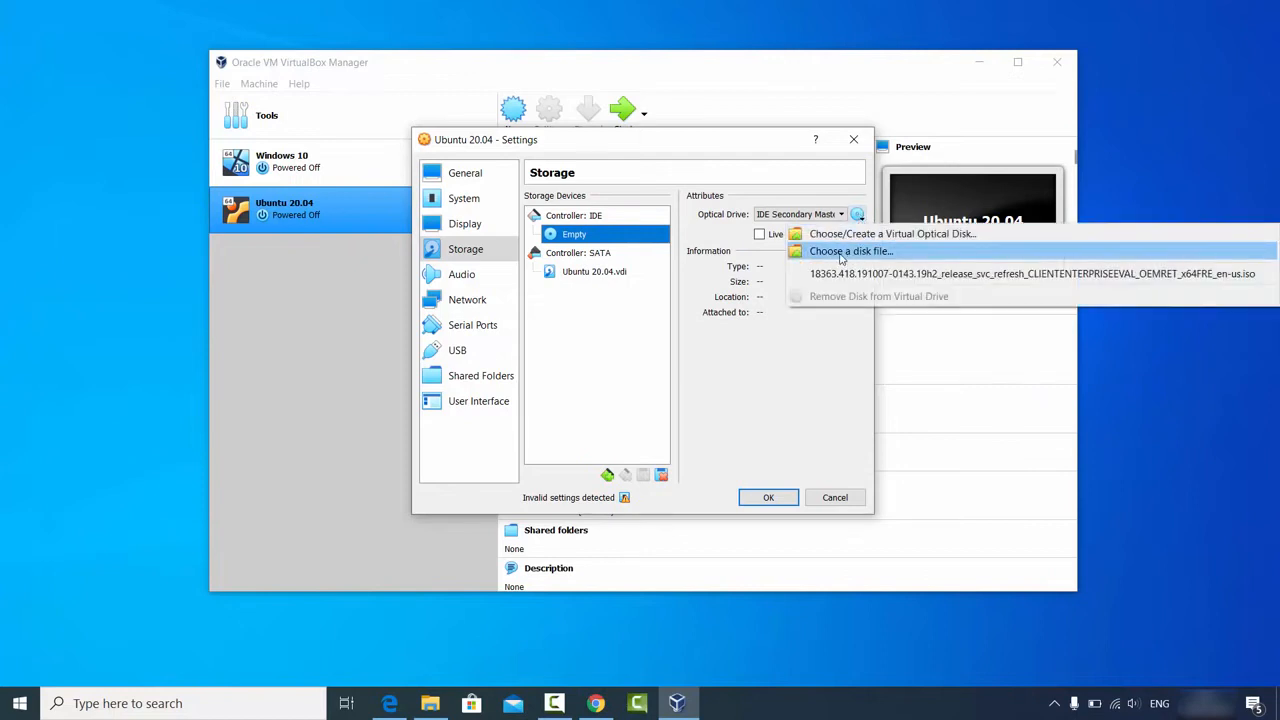
click(845, 252)
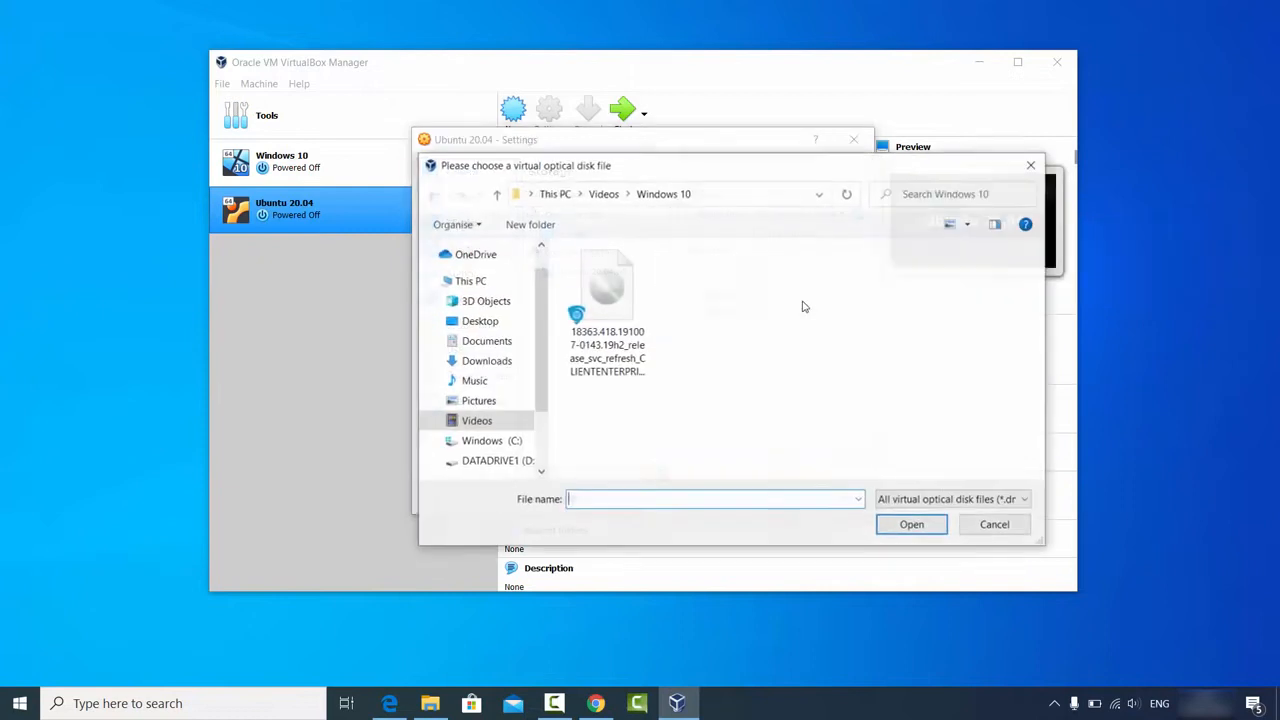
Step: Browse to the D:\Videos\Ubuntu folder and attach ubuntu-20.04-desktop-amd64.iso
click(430, 703)
click(628, 170)
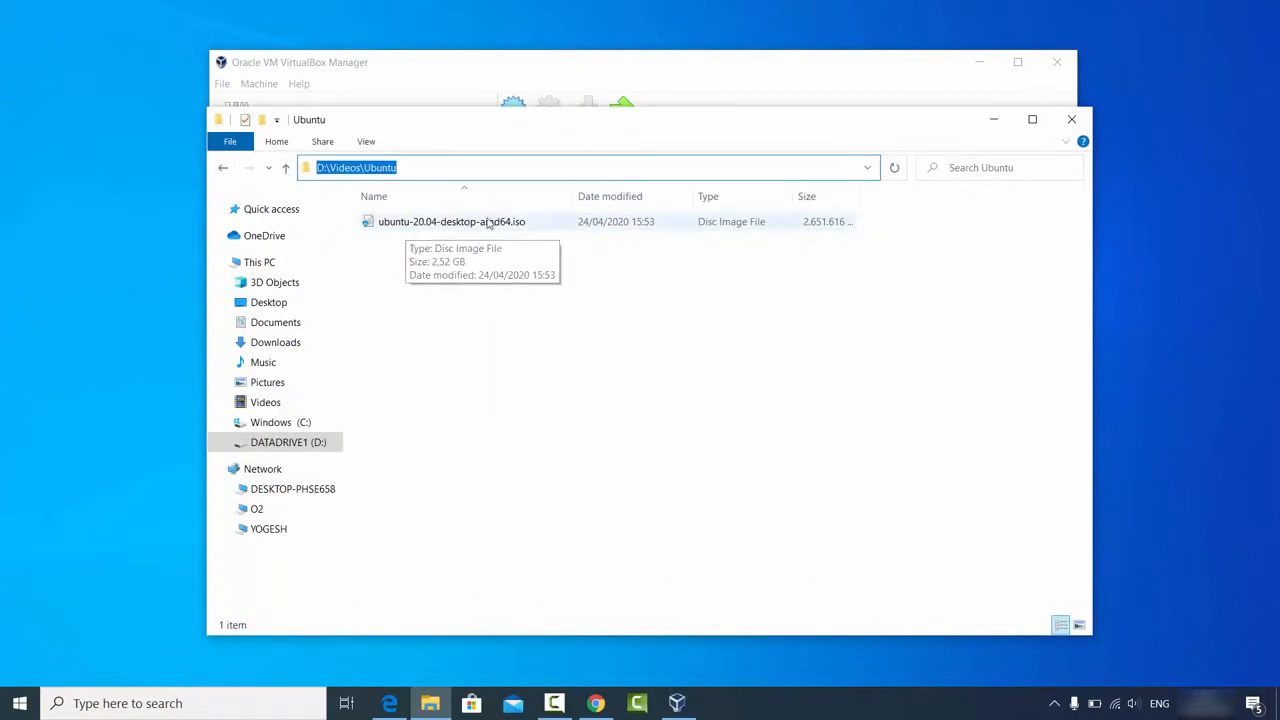
click(488, 169)
key(ctrl+a)
key(ctrl+c)
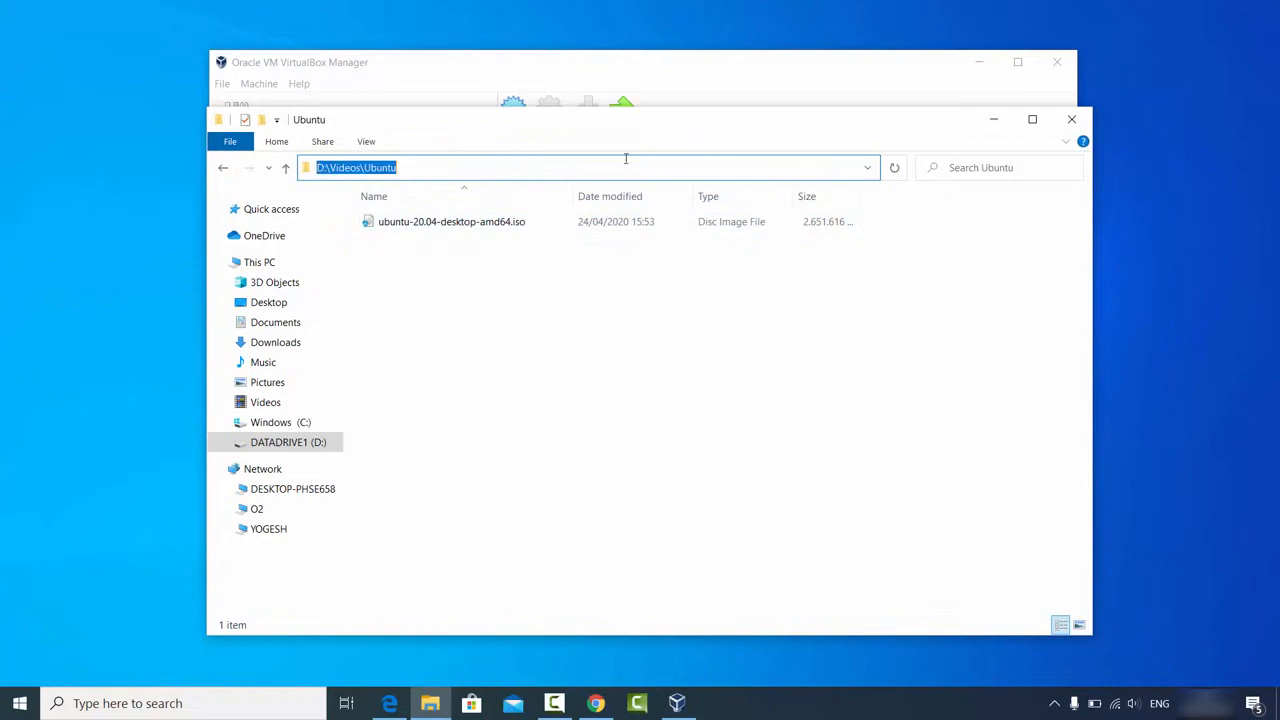
click(993, 119)
click(727, 195)
key(ctrl+v)
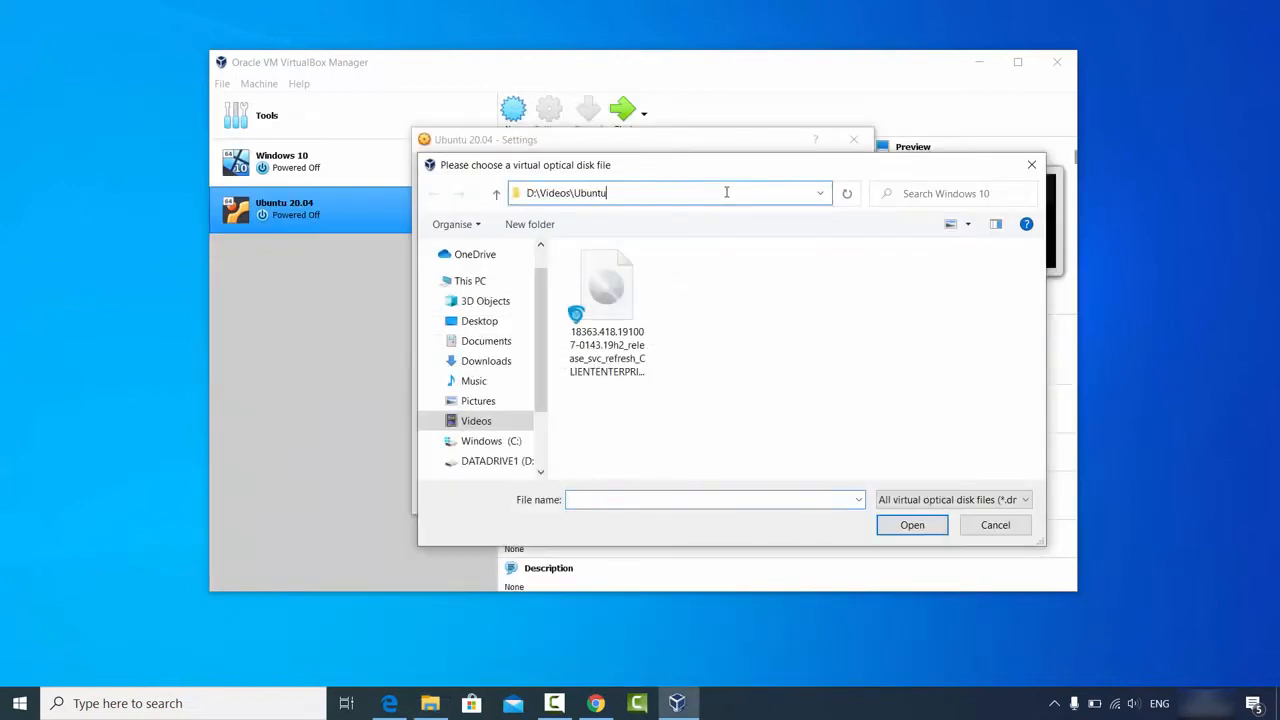
key(Return)
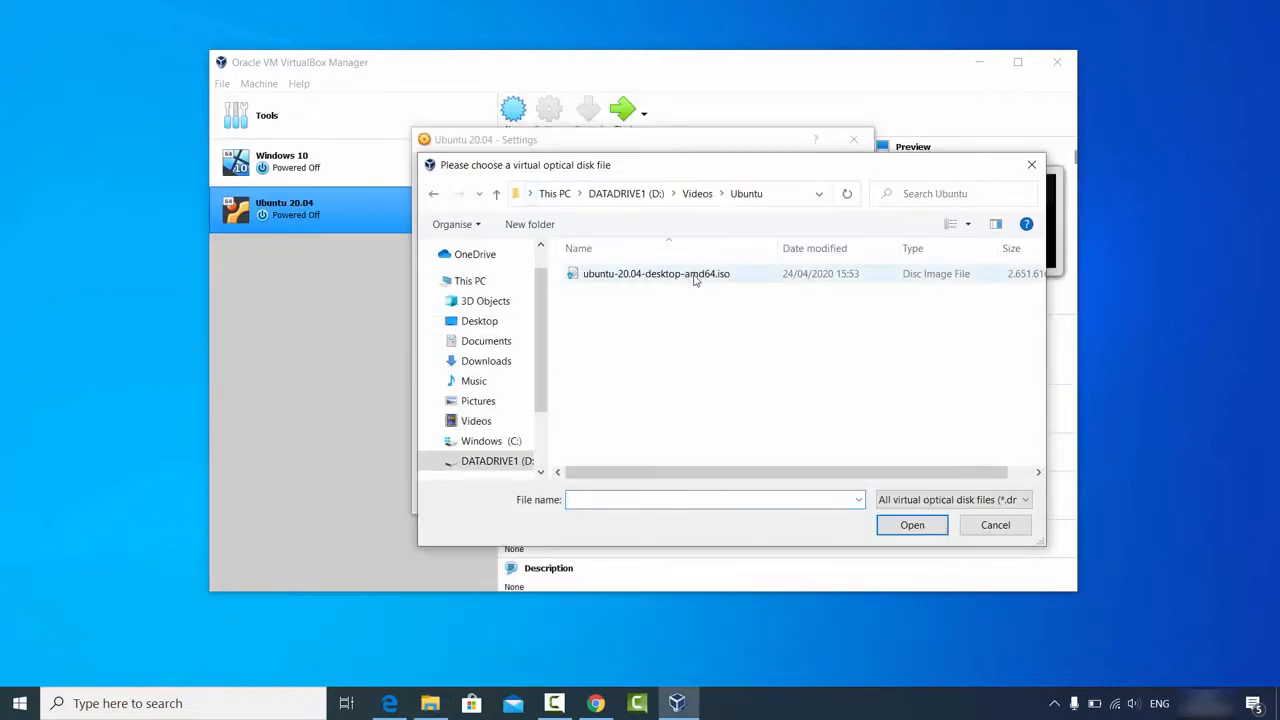
click(697, 276)
click(908, 523)
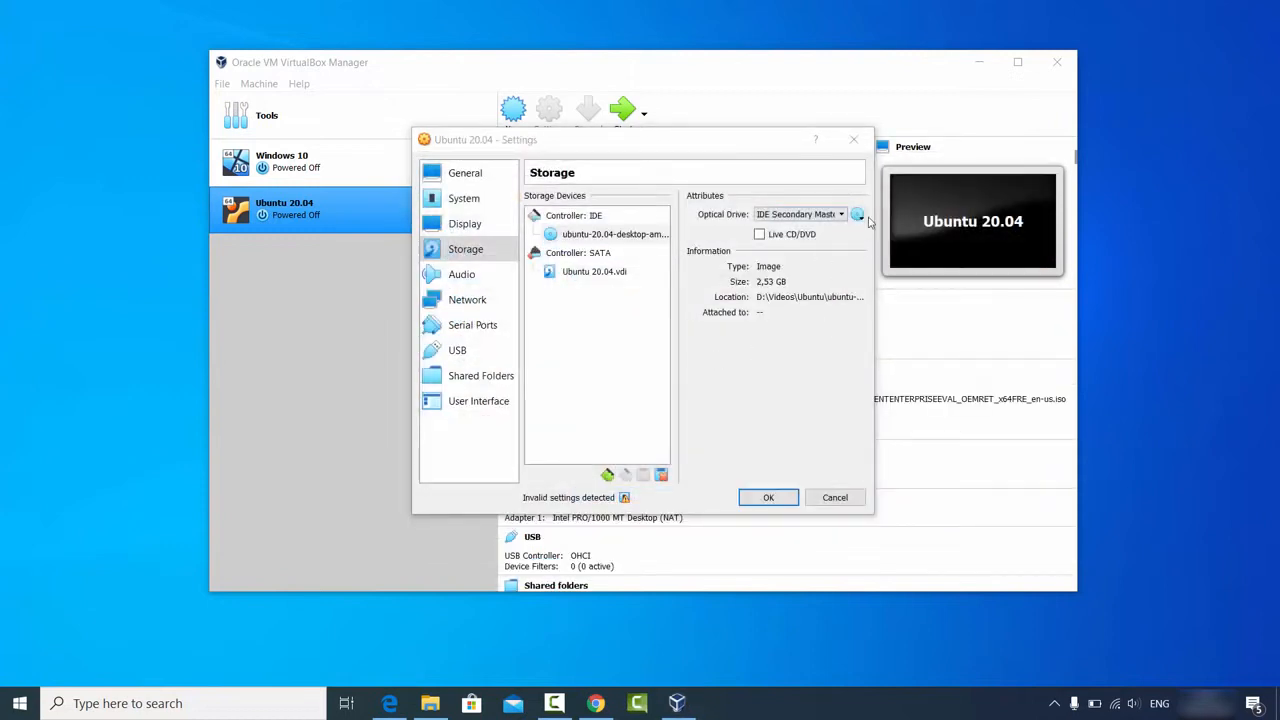
Step: Widen the Settings dialog to verify the full ISO path, then save with OK
click(858, 215)
drag(878, 336, 1036, 336)
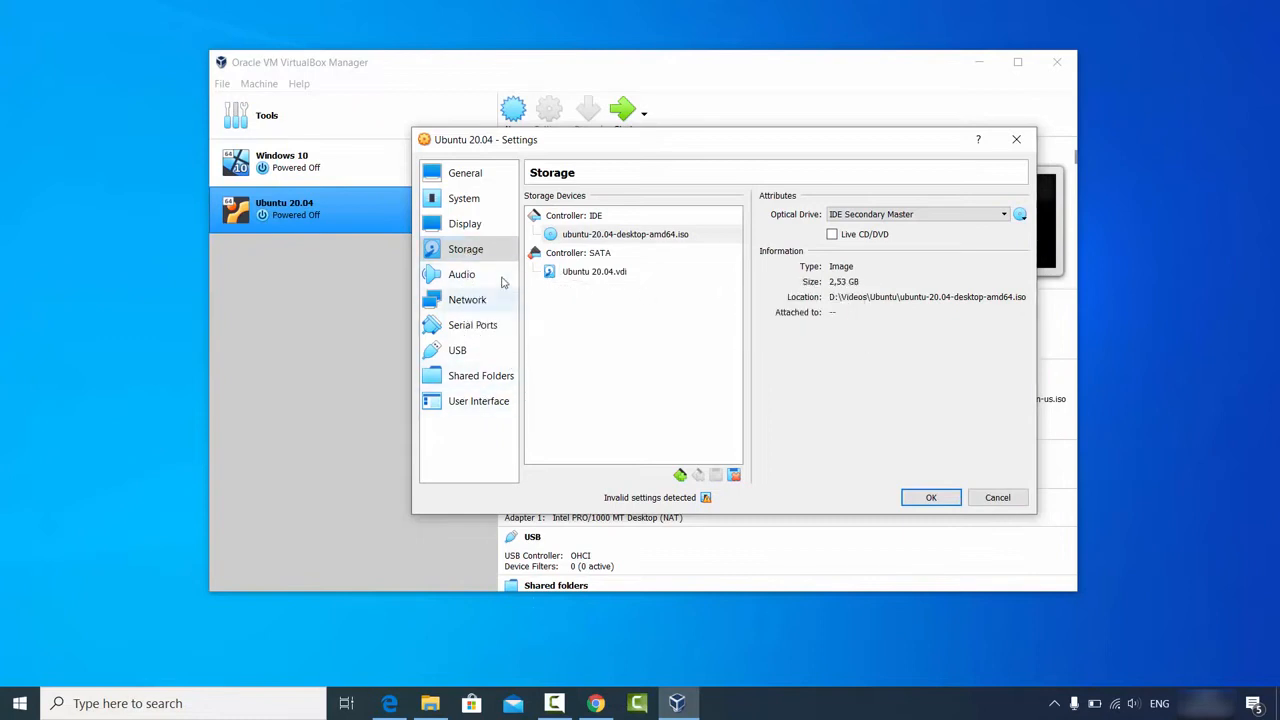
click(928, 498)
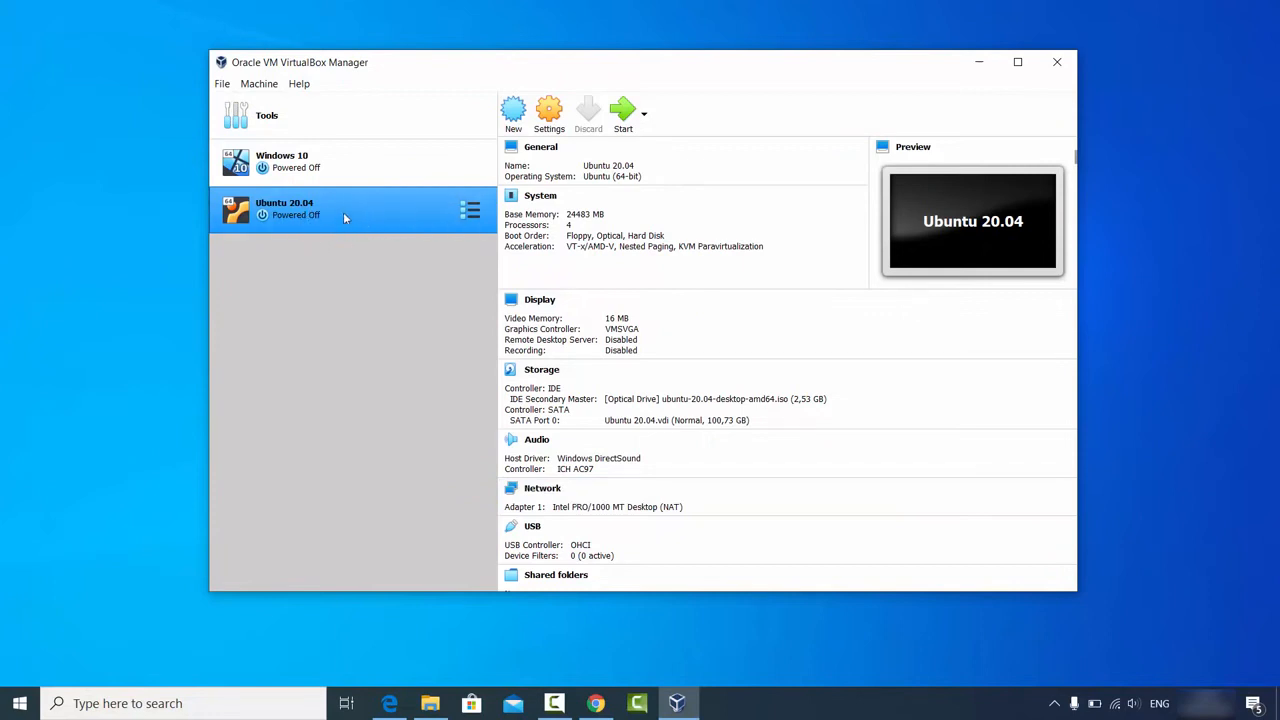
Step: Start the Ubuntu 20.04 VM and dismiss the keyboard auto-capture and mouse integration notices
click(622, 113)
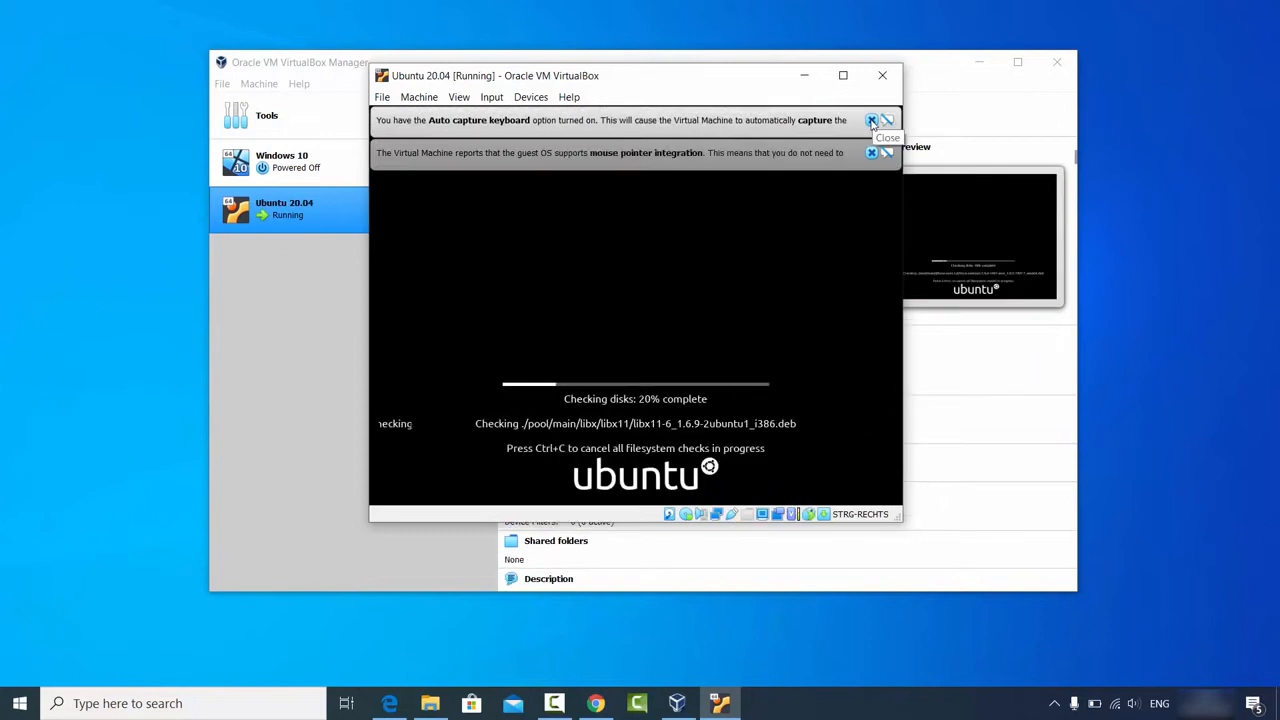
click(871, 121)
click(871, 121)
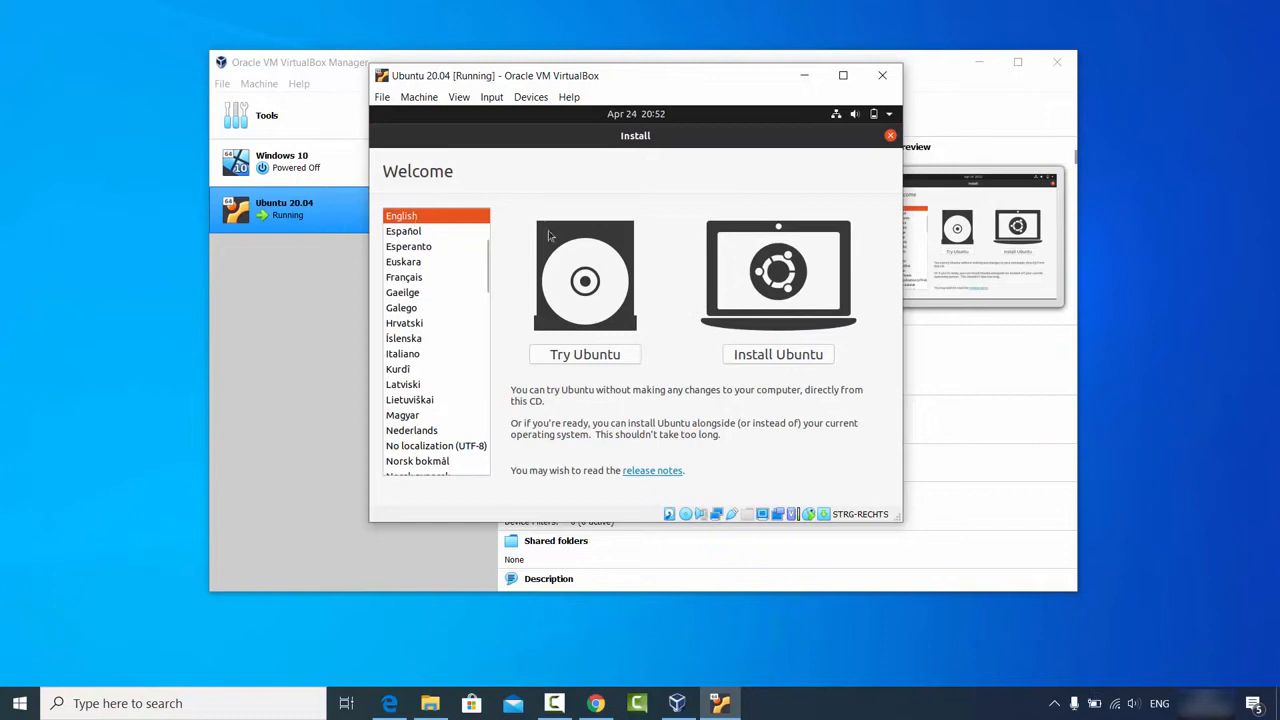
Step: Launch Install Ubuntu, select the German keyboard layout, test it, and continue
click(770, 358)
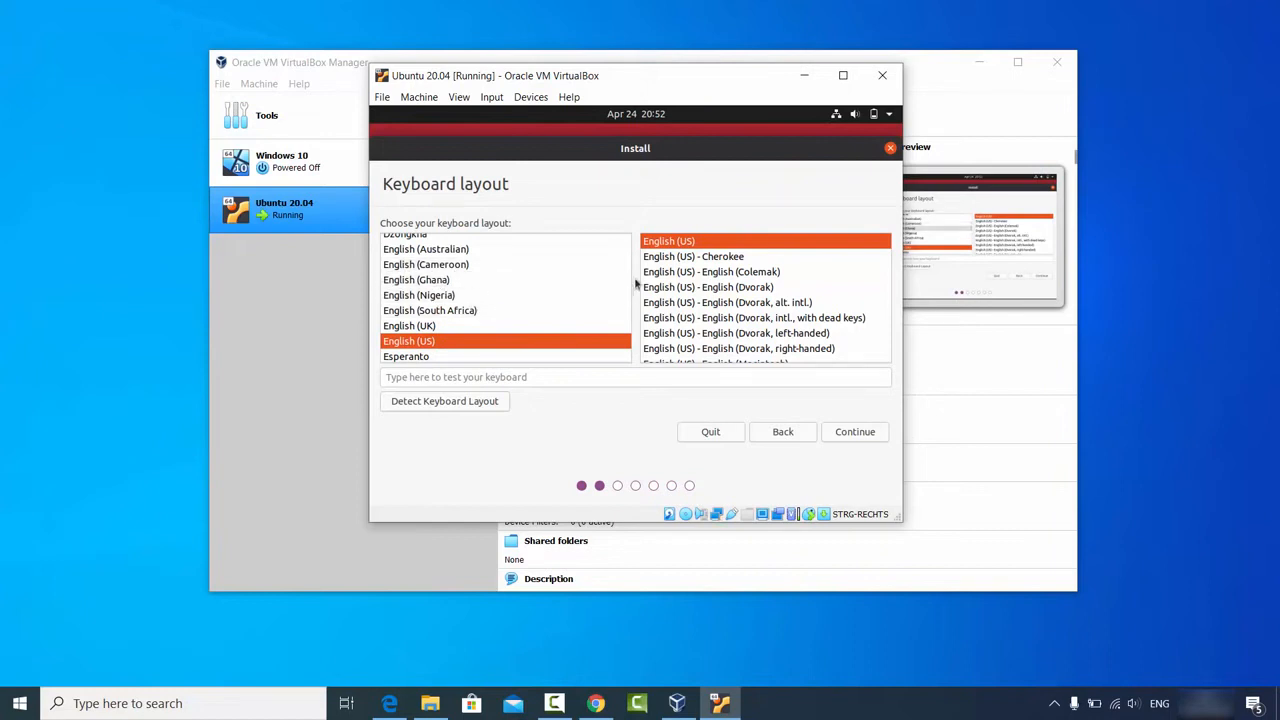
click(628, 283)
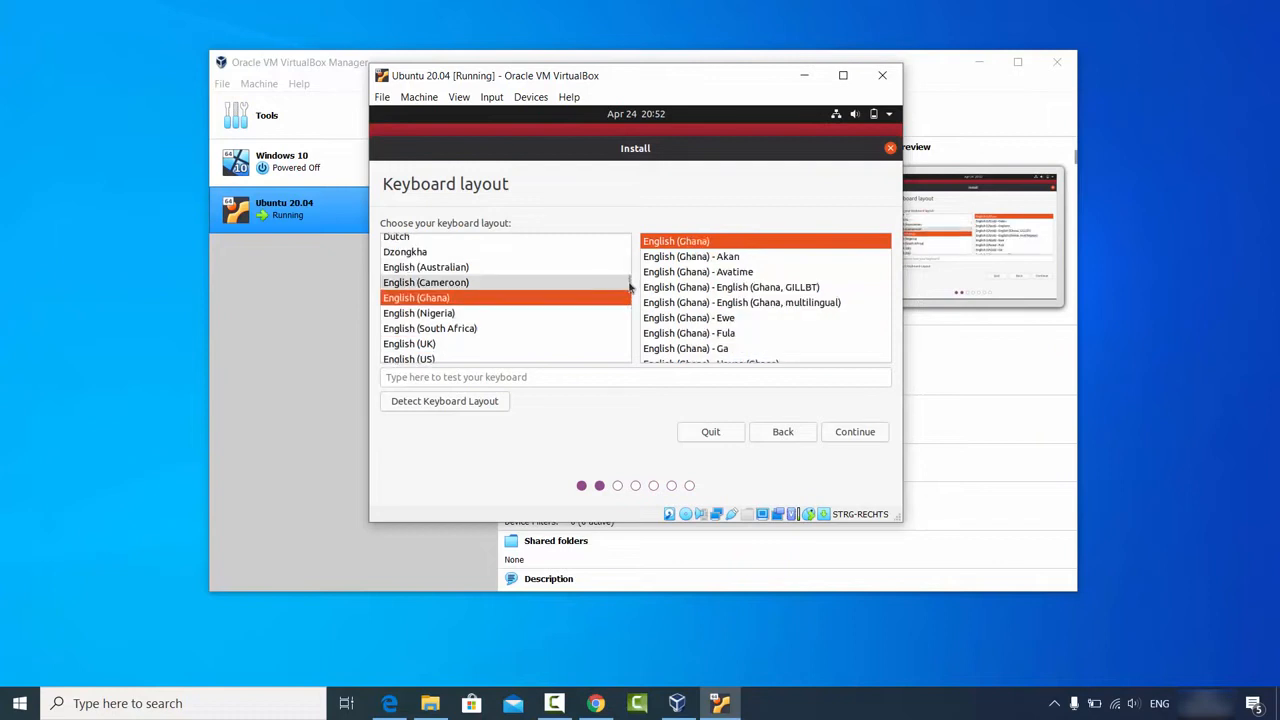
click(468, 327)
text(g)
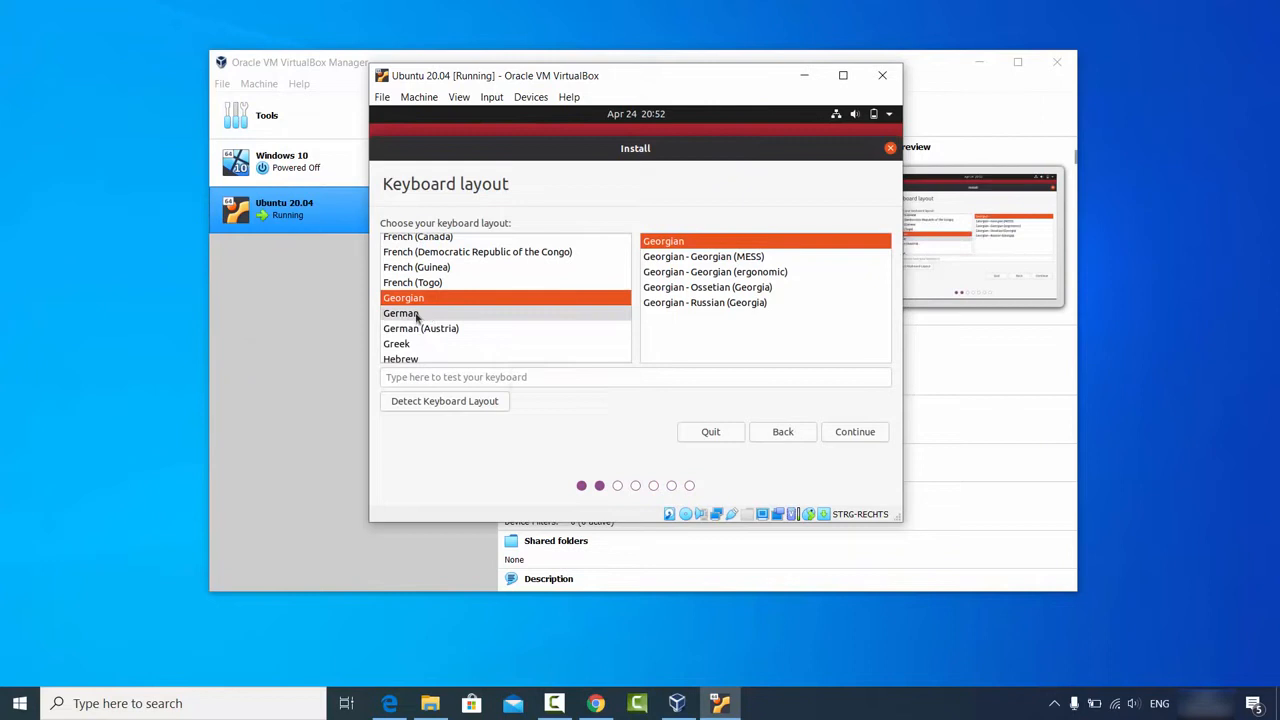
click(417, 316)
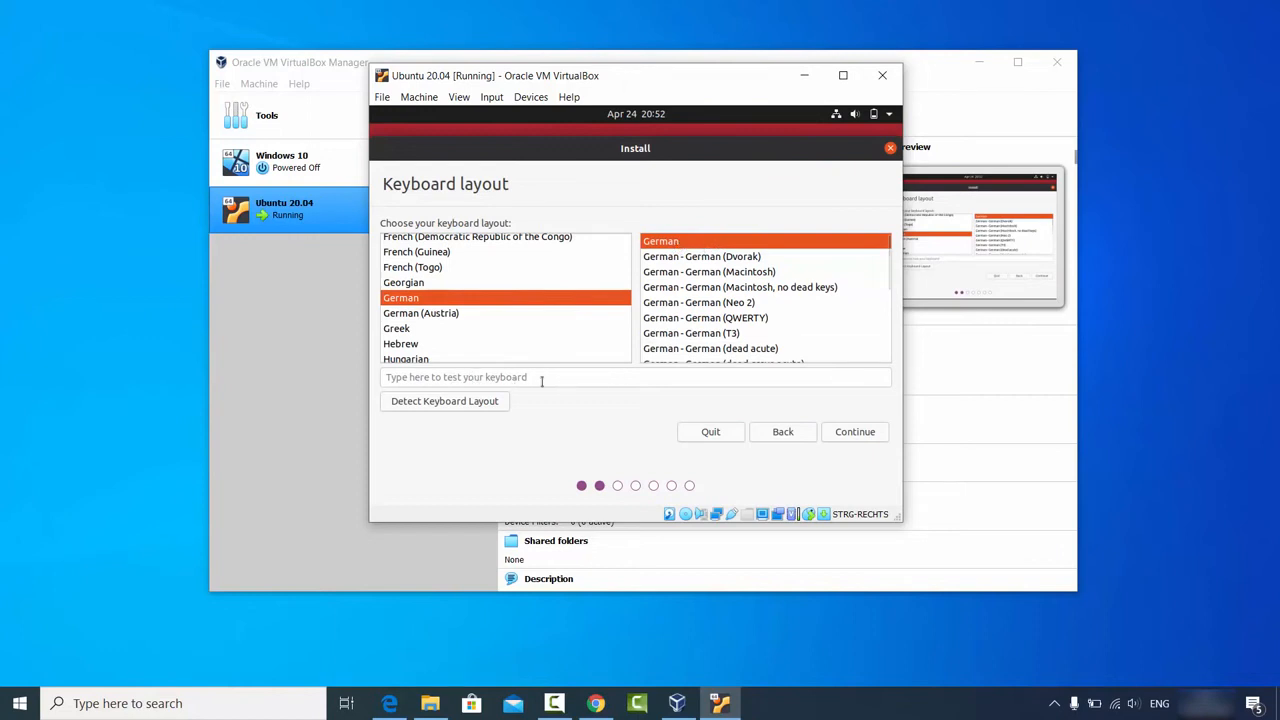
click(478, 377)
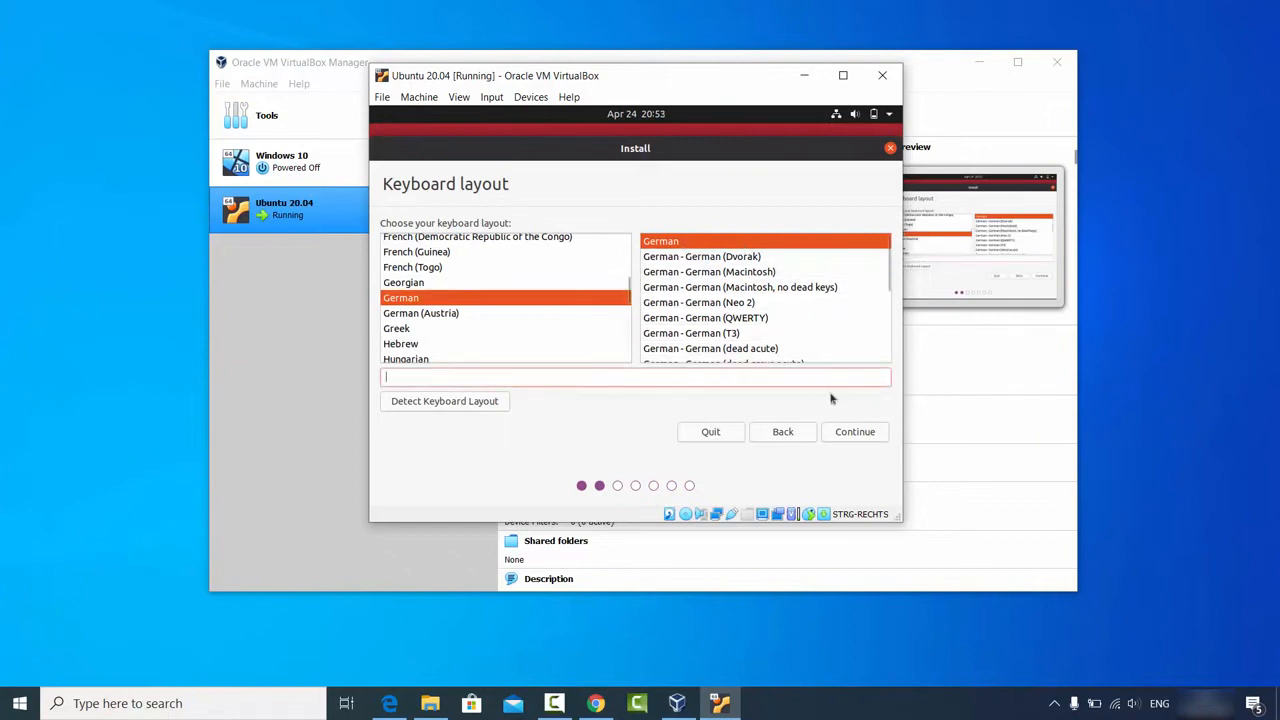
click(848, 433)
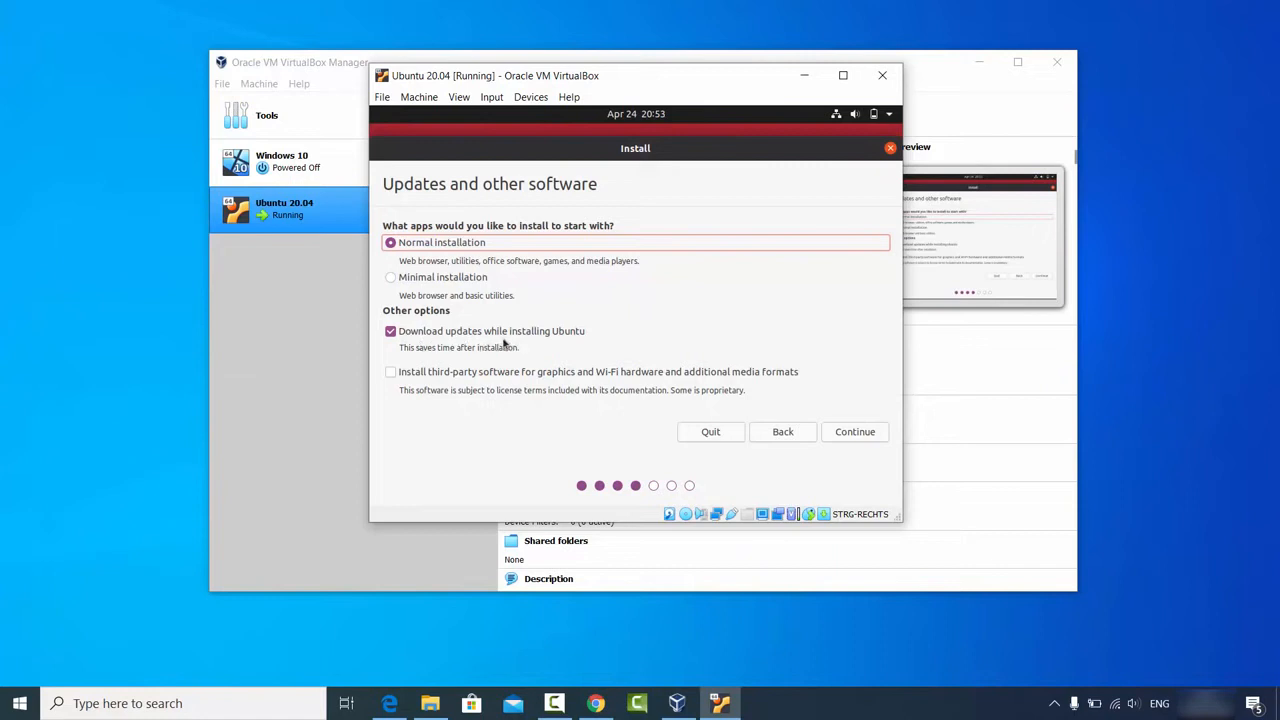
Step: Enable installing third-party software for graphics, Wi-Fi and media, then continue
click(392, 373)
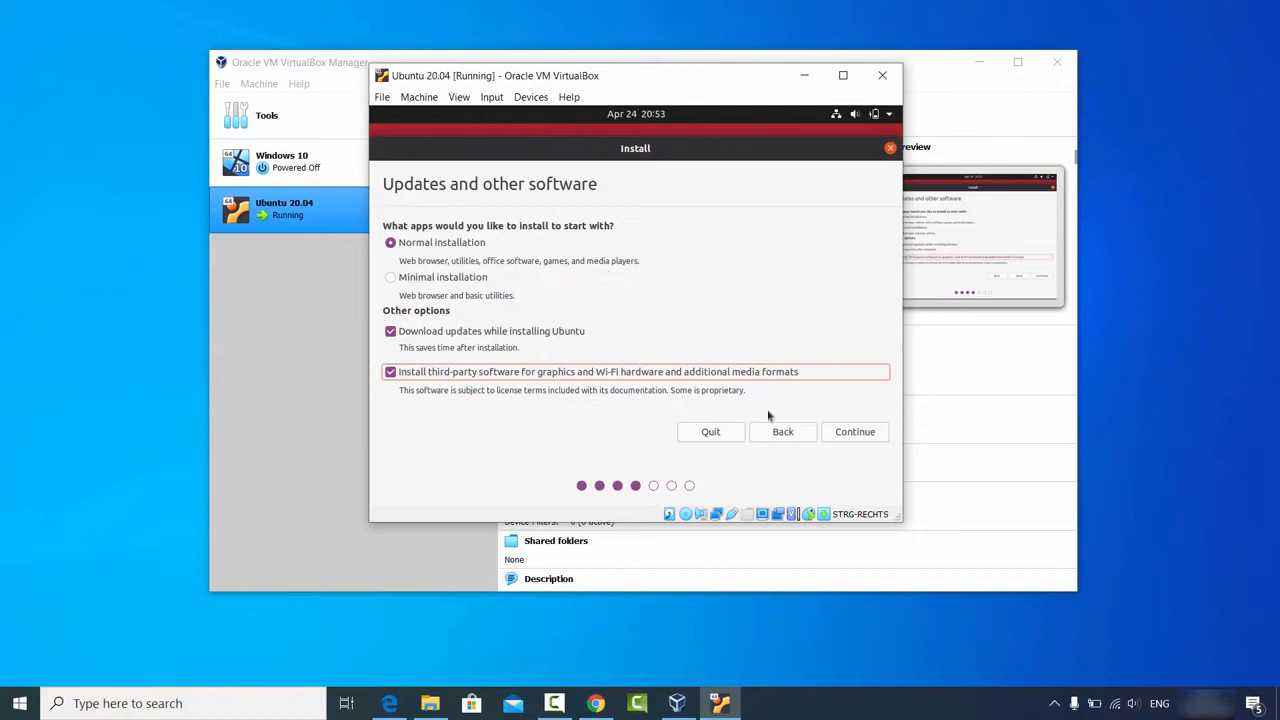
click(854, 431)
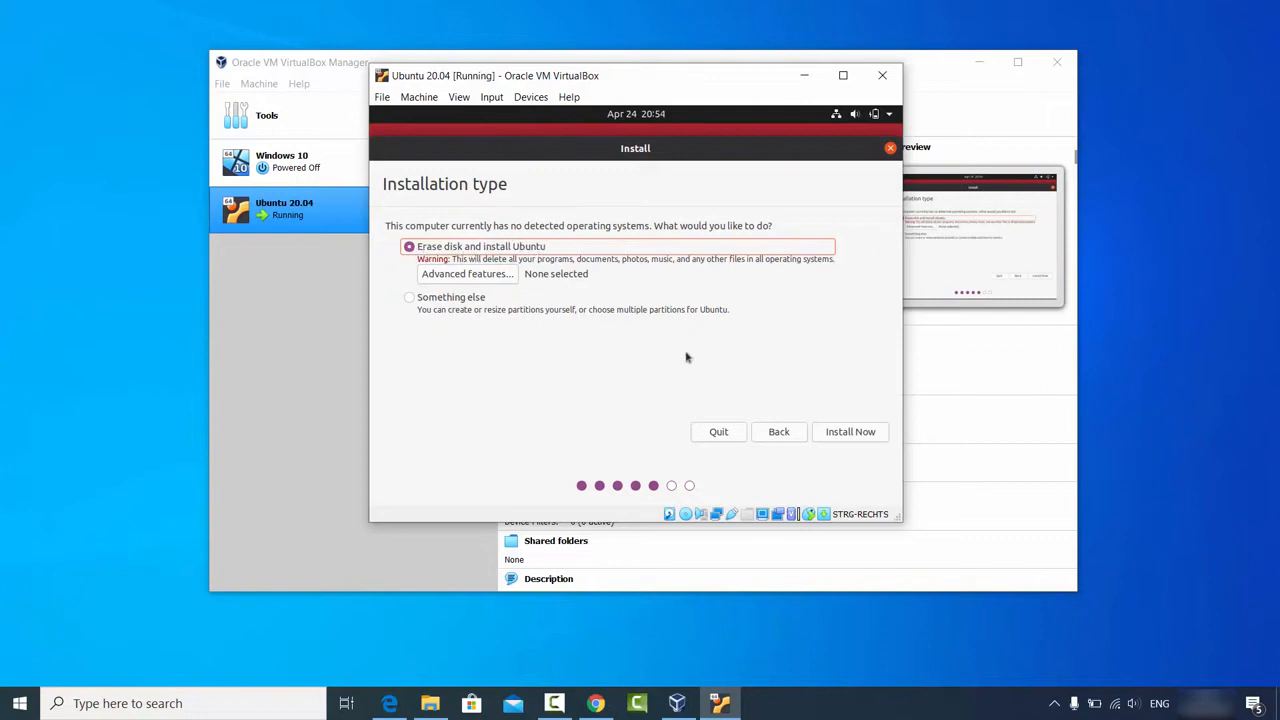
Step: Install with Erase disk, confirm the partition changes, and keep Berlin as location
click(851, 433)
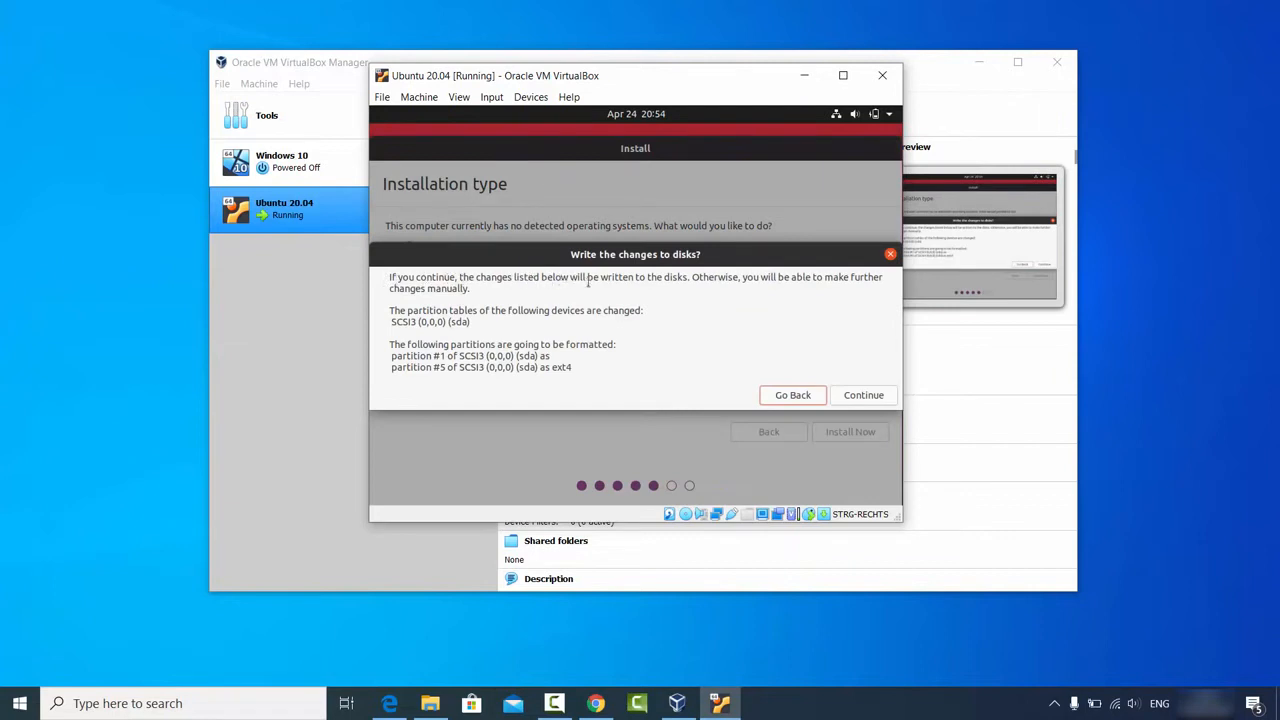
click(864, 396)
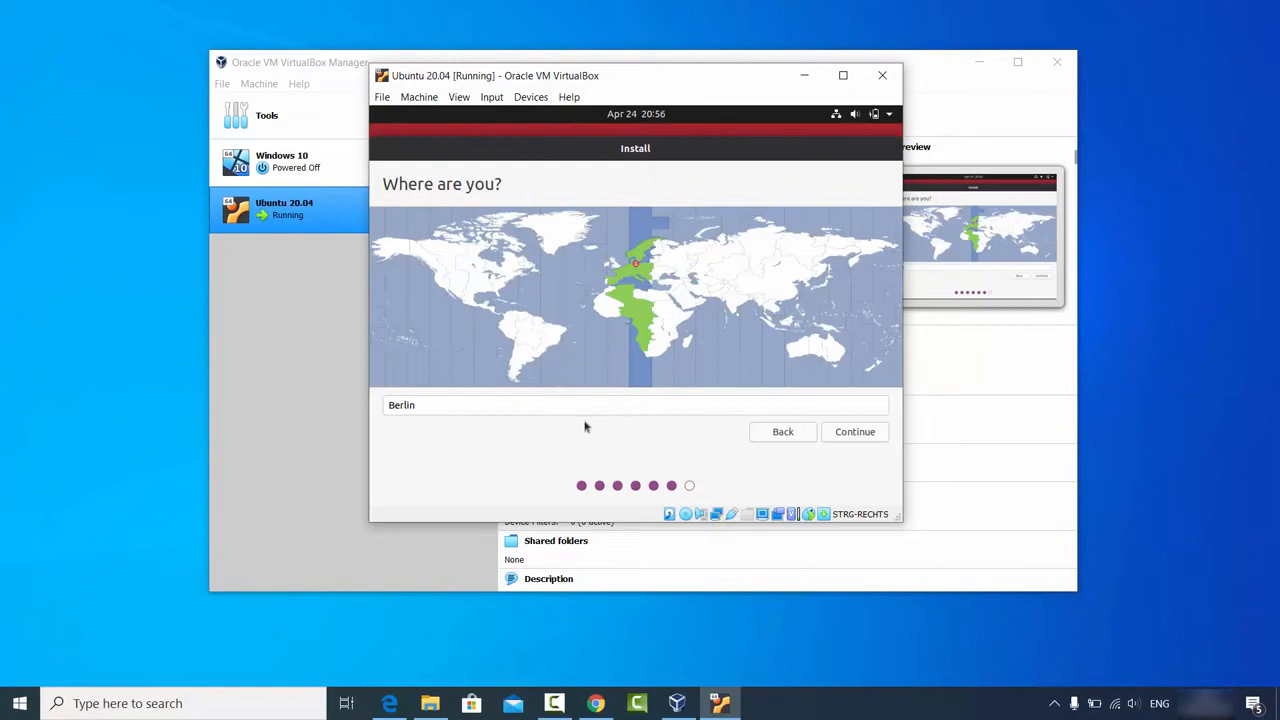
click(852, 432)
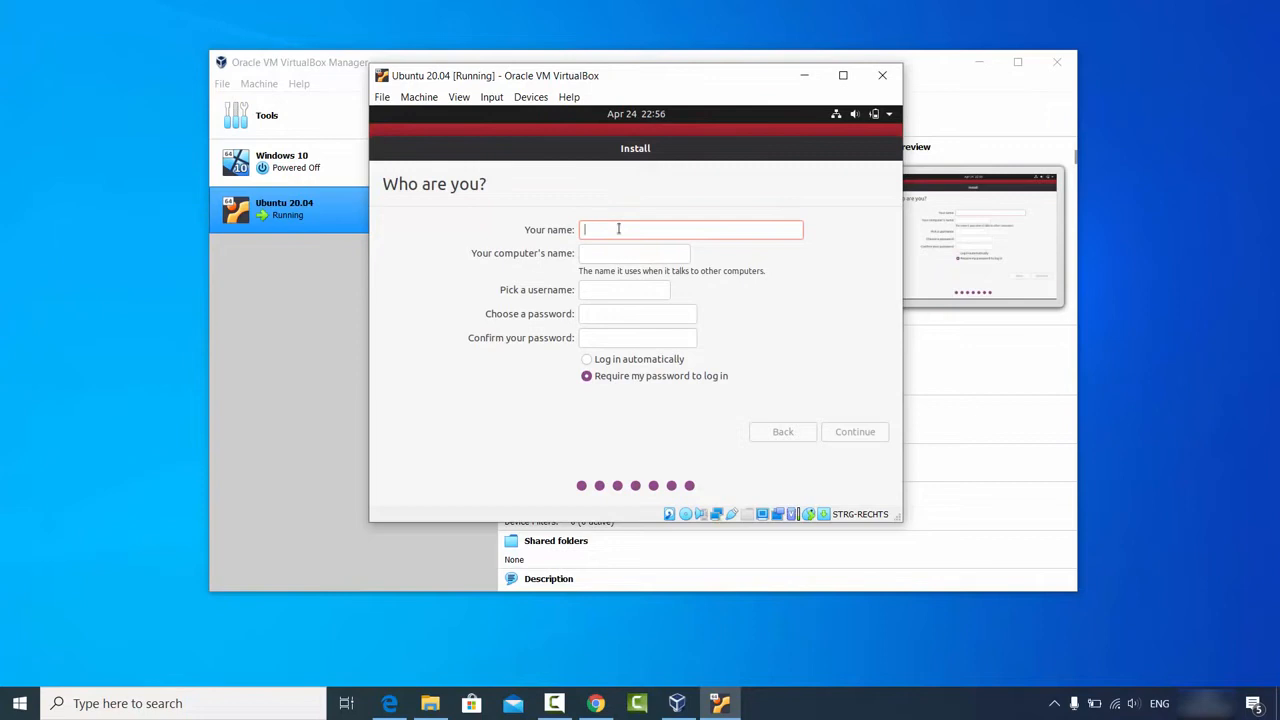
Step: Enter the user's name, trim the computer name, set and confirm a password, then continue
text(codebind)
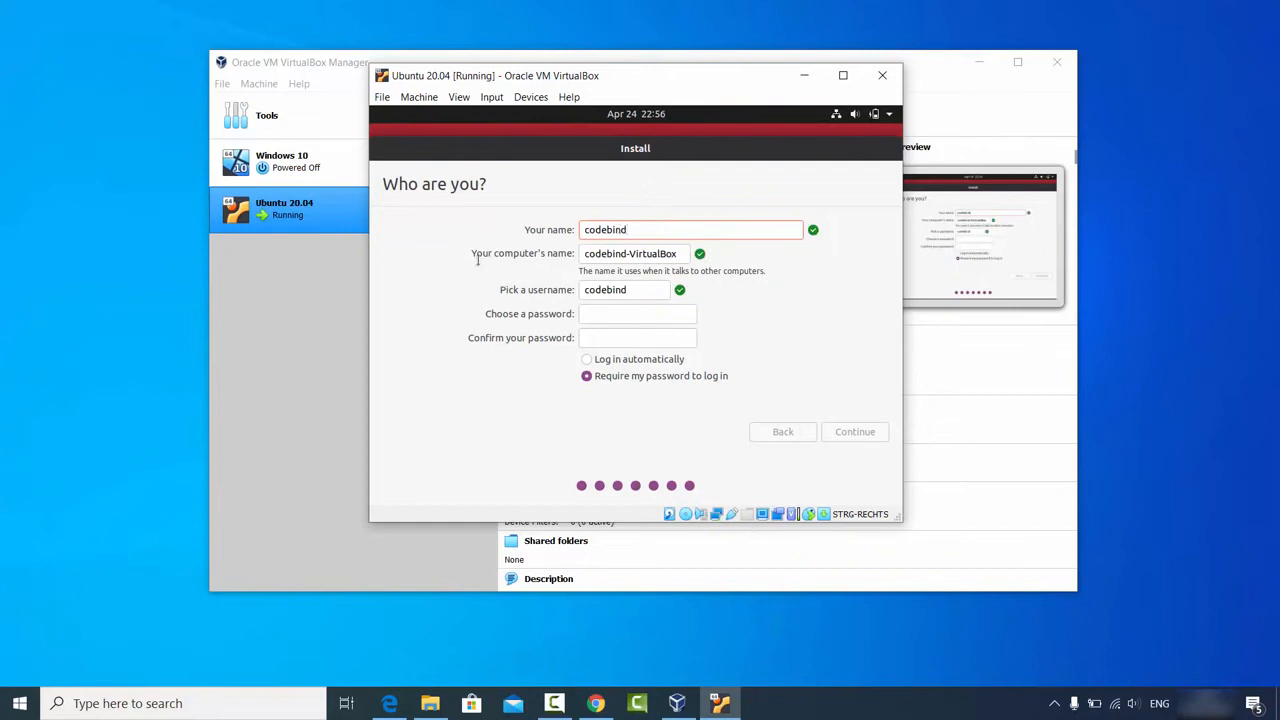
double_click(646, 254)
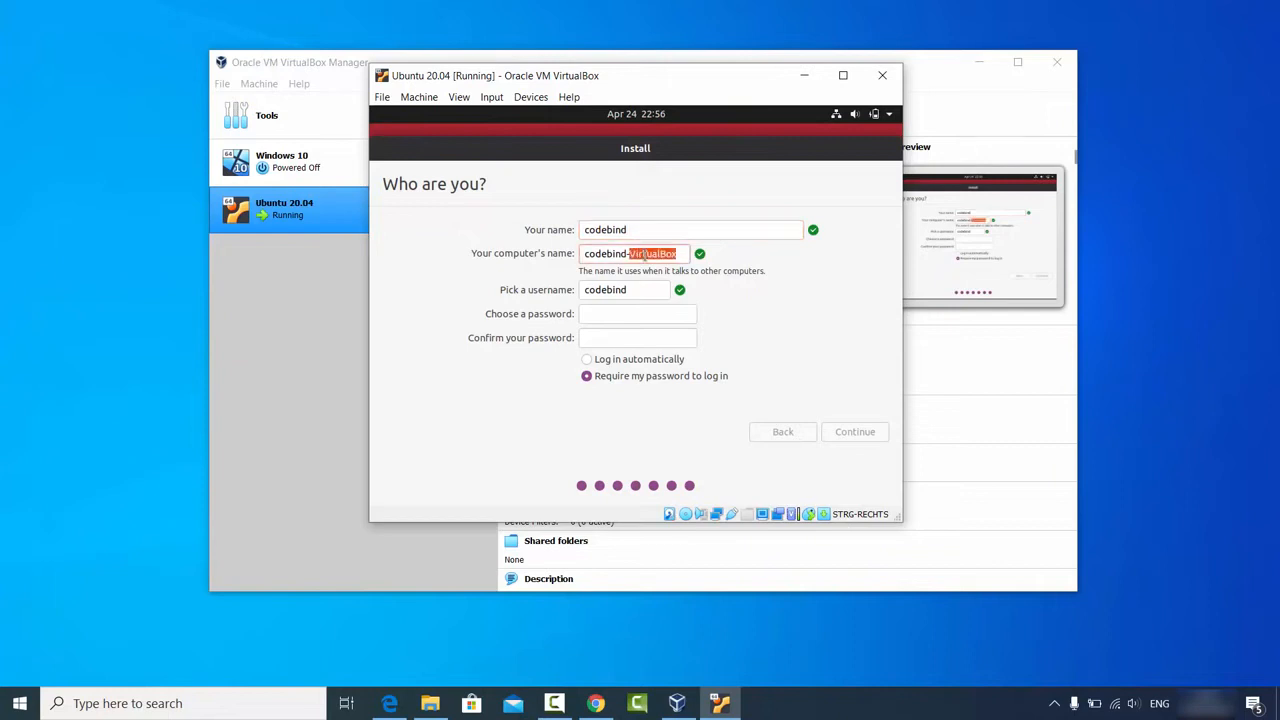
key(BackSpace)
key(BackSpace)
click(634, 289)
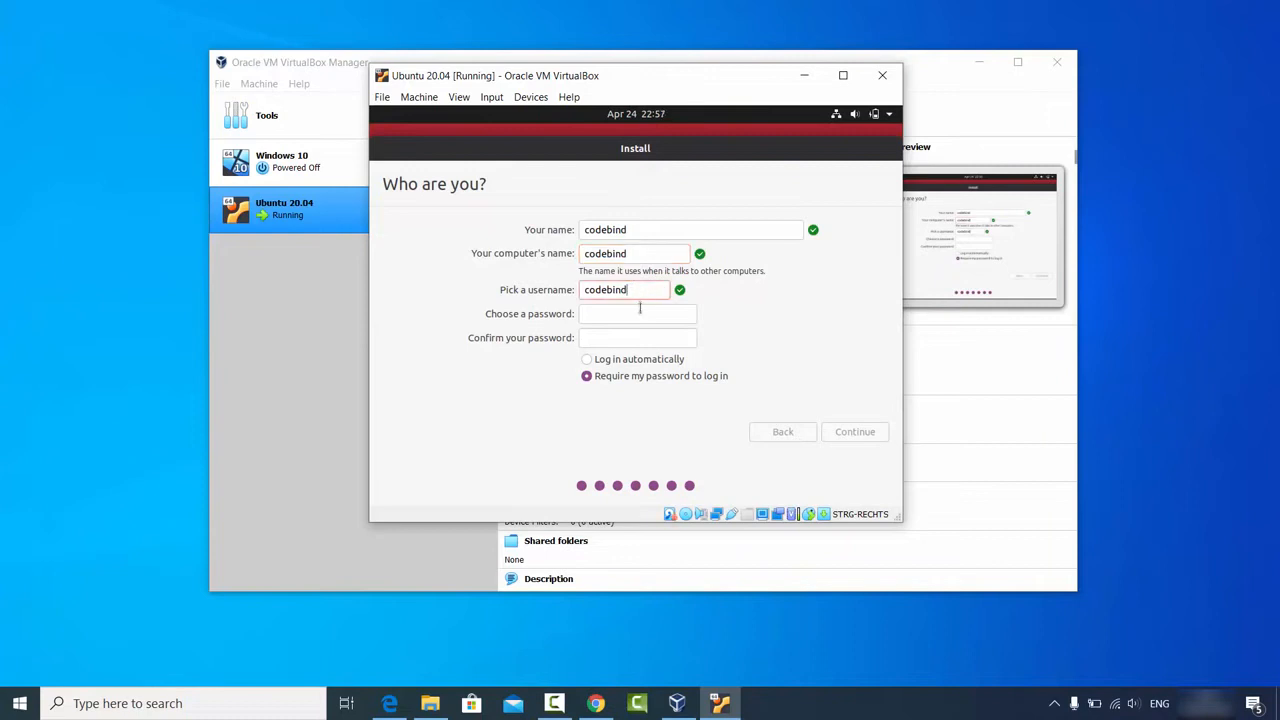
click(640, 313)
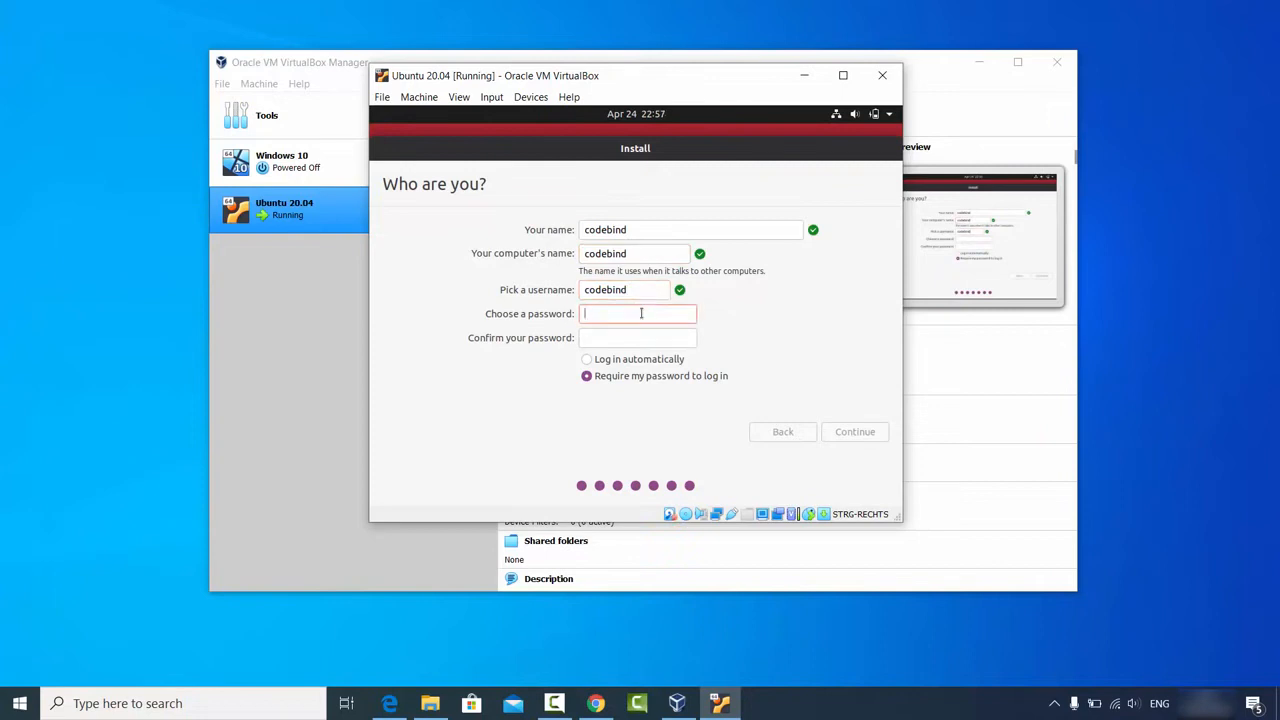
text(123456)
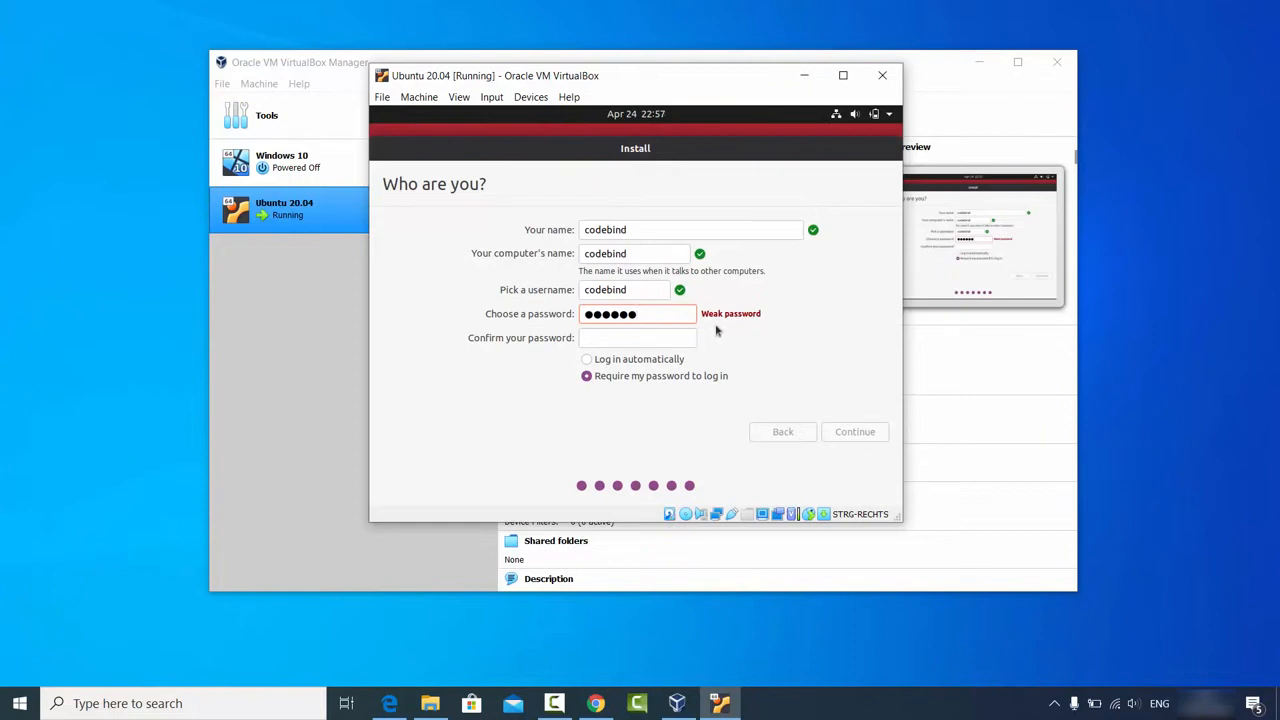
click(660, 338)
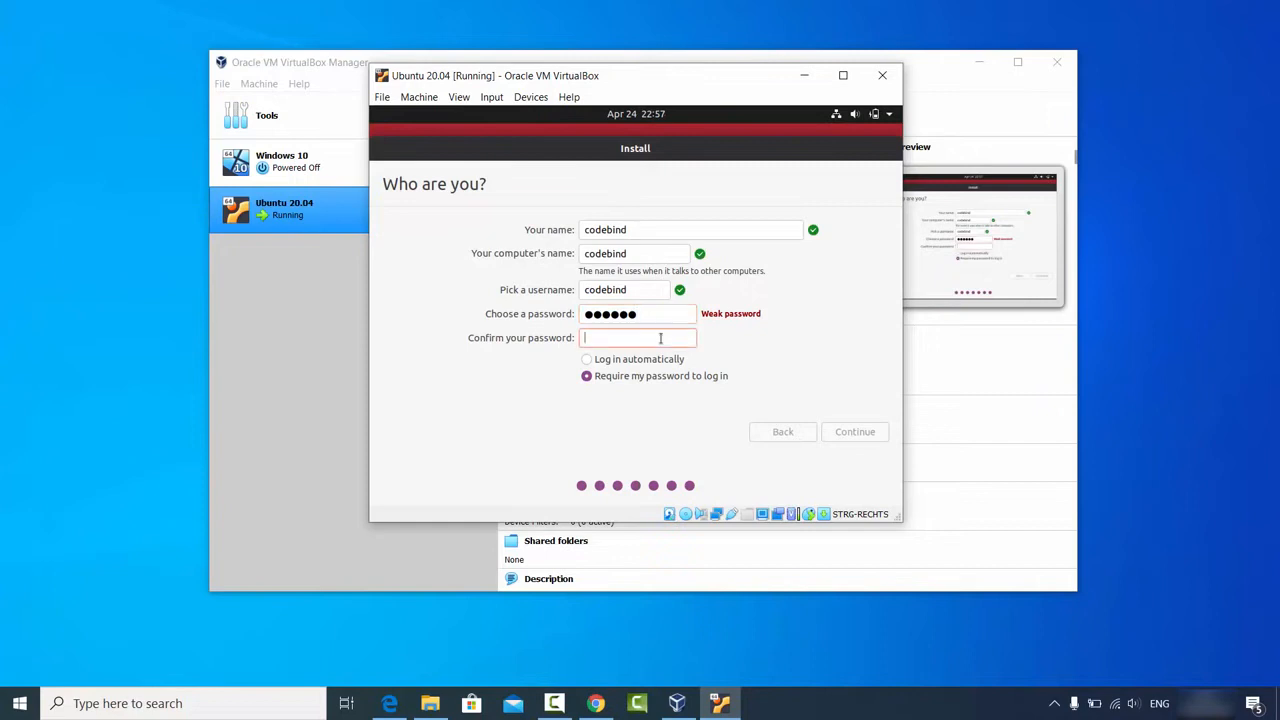
text(123456)
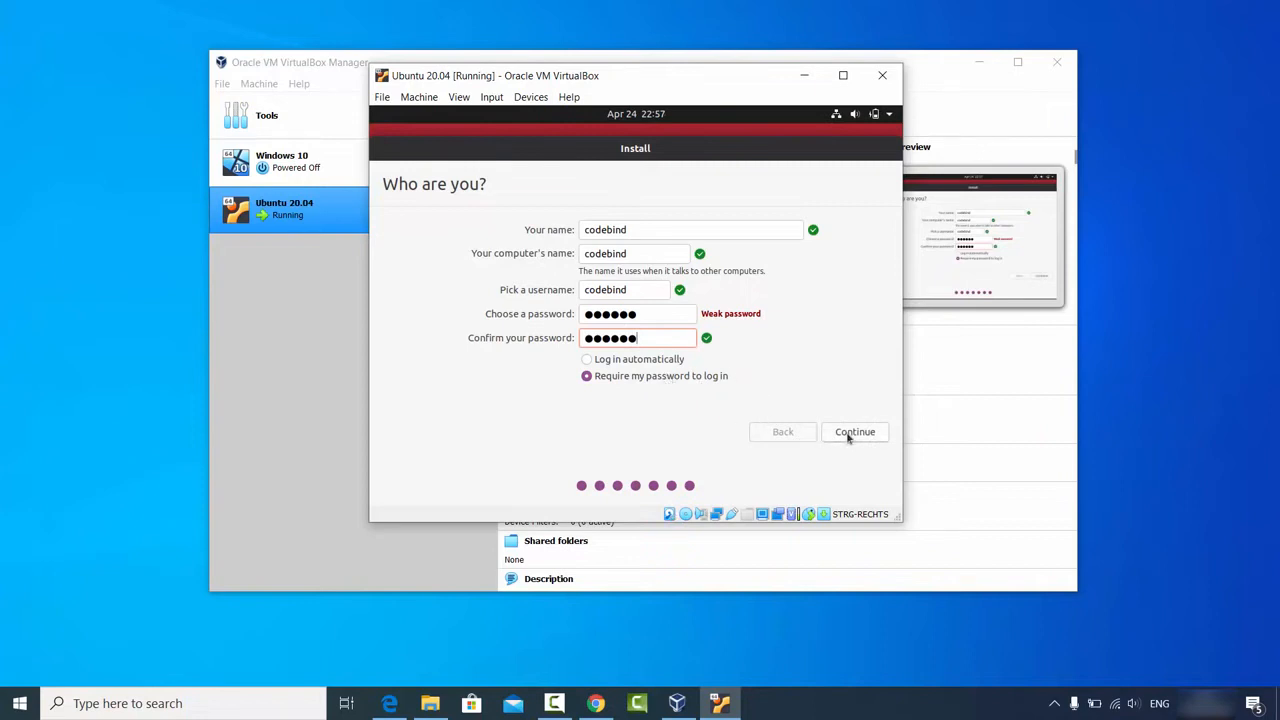
click(852, 432)
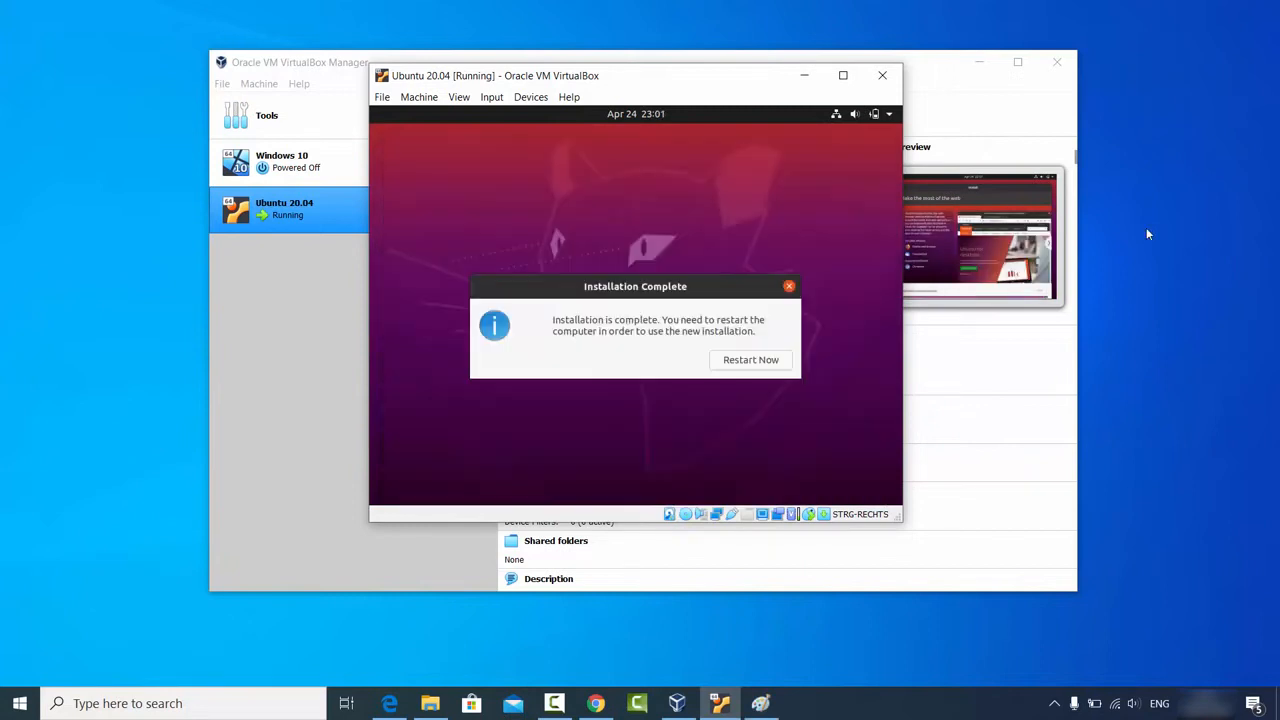
Step: Once installation completes, restart the freshly installed Ubuntu guest with Restart Now
click(1166, 543)
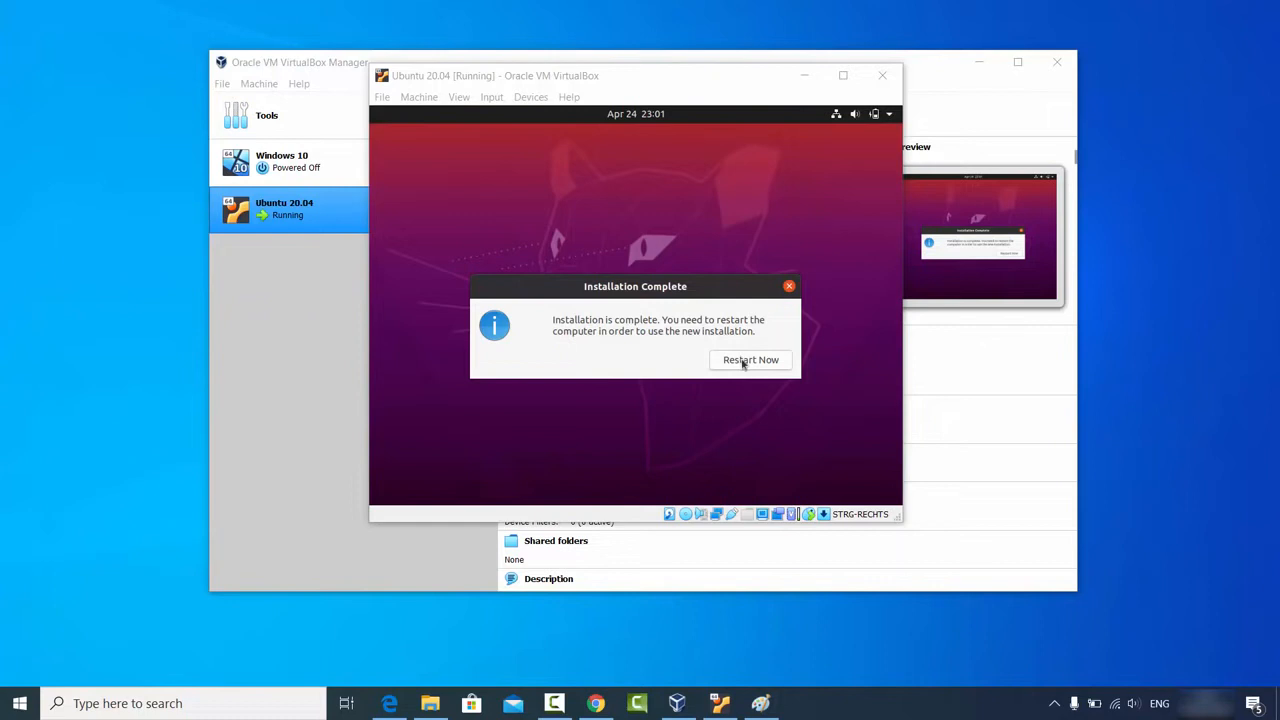
click(743, 362)
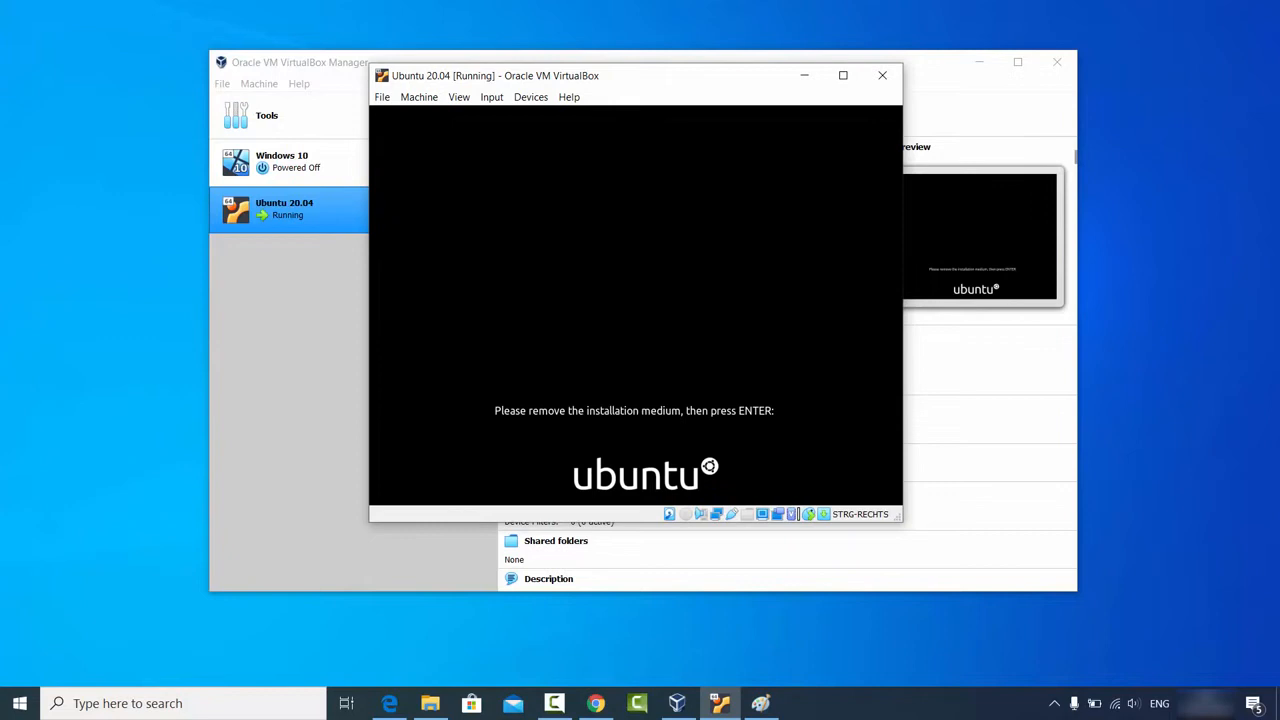
Step: Boot past the installation-medium prompt, dismiss the mouse integration notice, and log in with the user's password
key(Return)
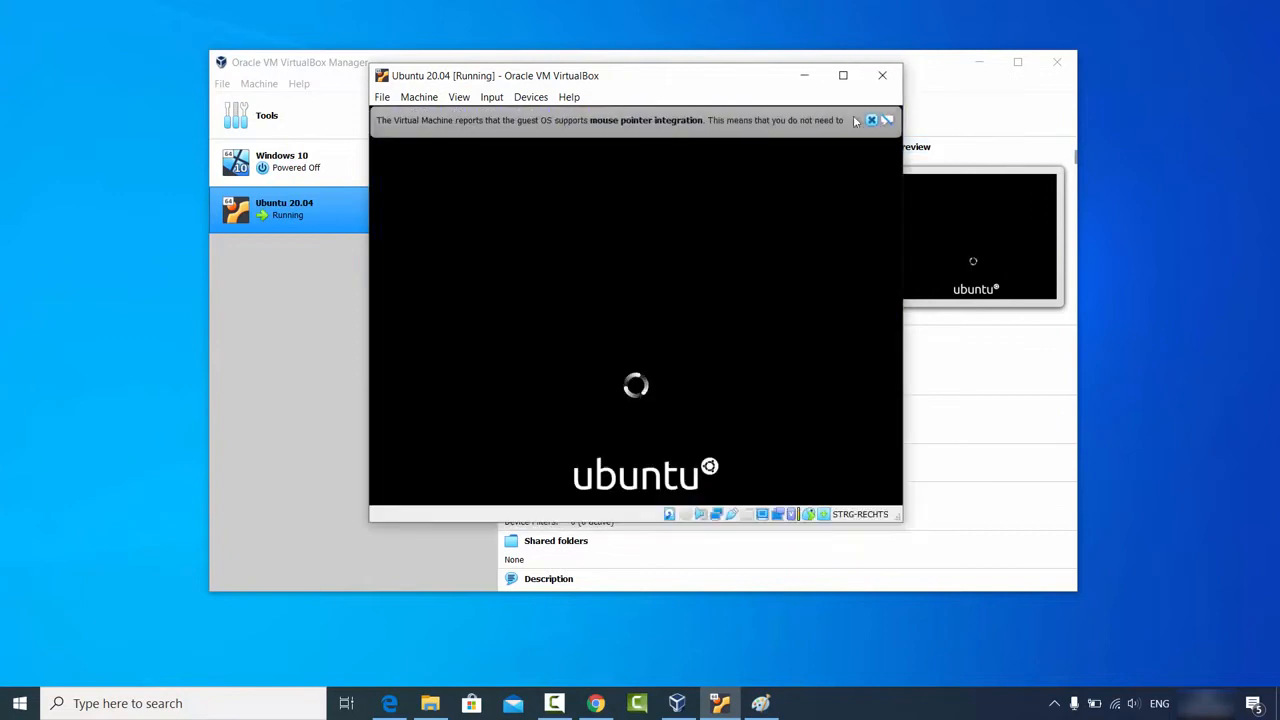
click(871, 120)
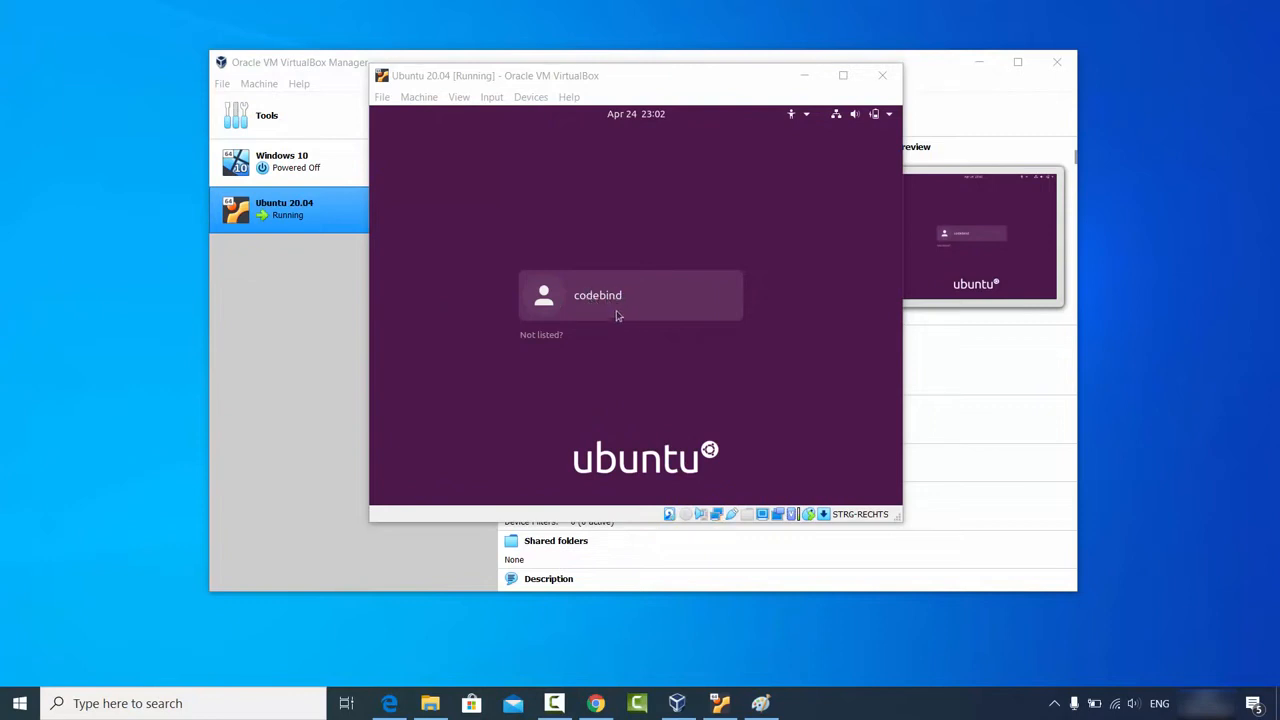
click(611, 298)
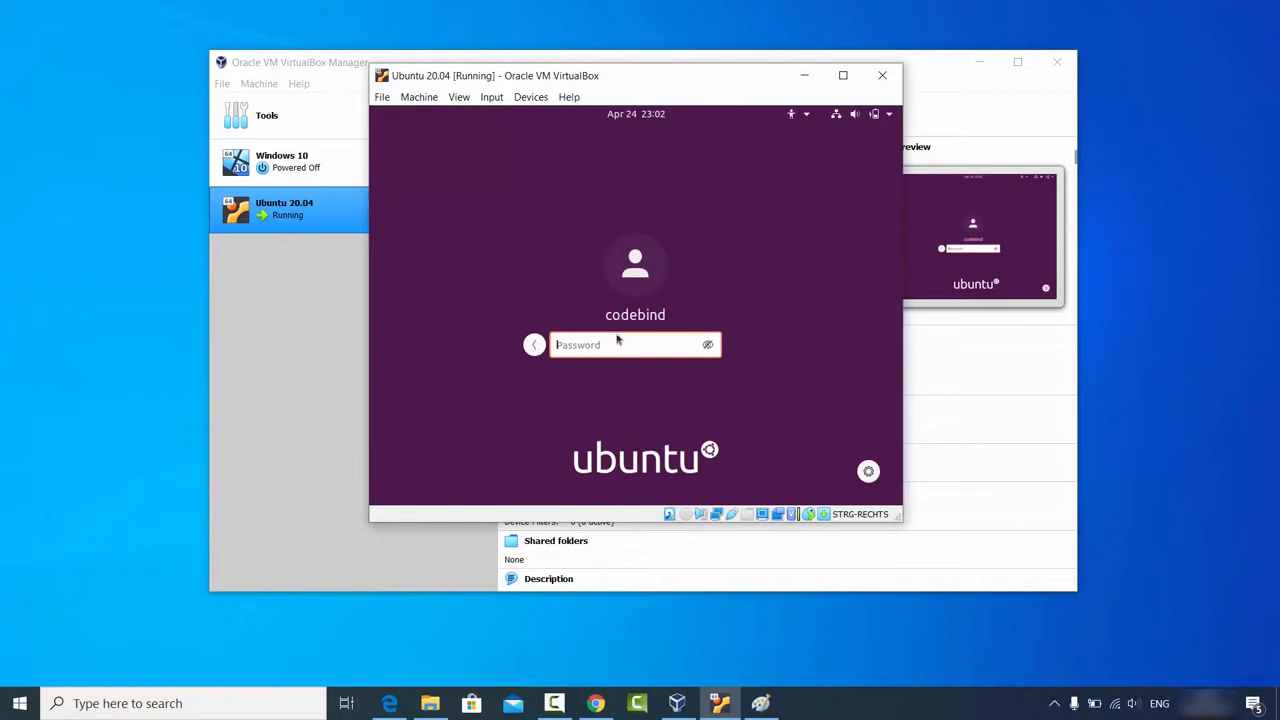
text(******)
key(Return)
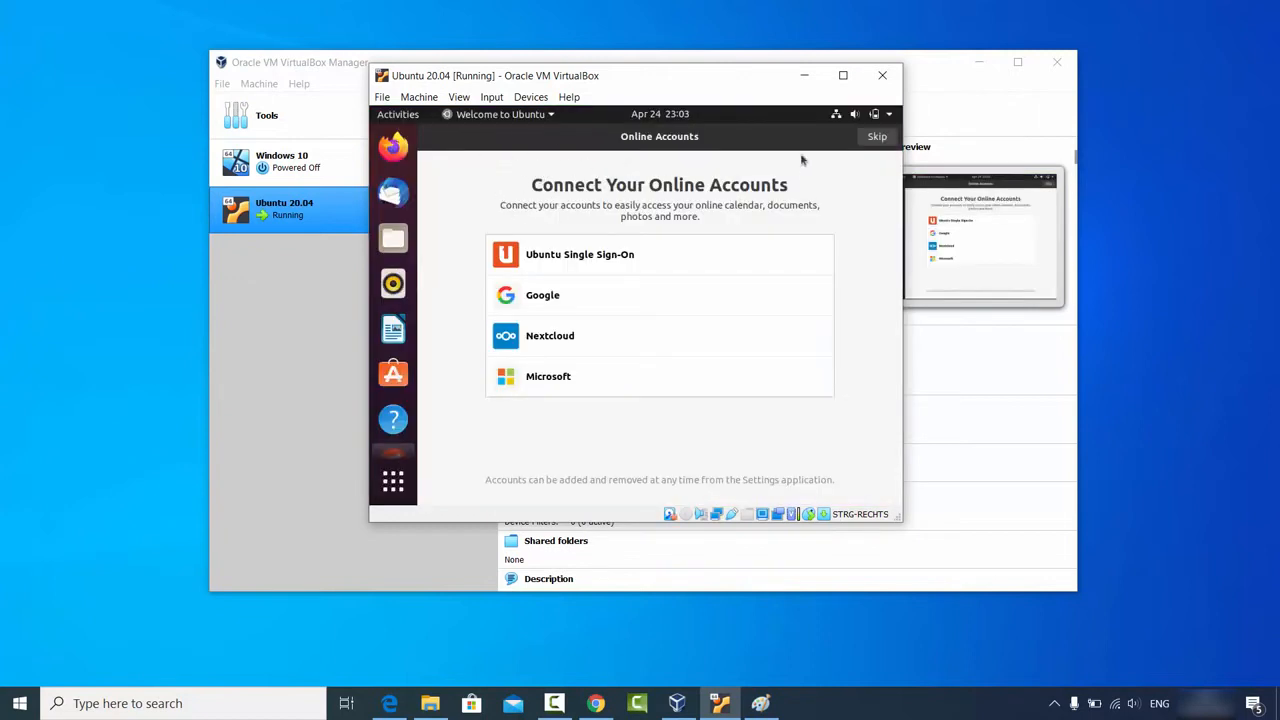
Step: Skip online accounts, pass the Livepatch, Help improve Ubuntu and Privacy pages, finish, then maximize the window
click(876, 141)
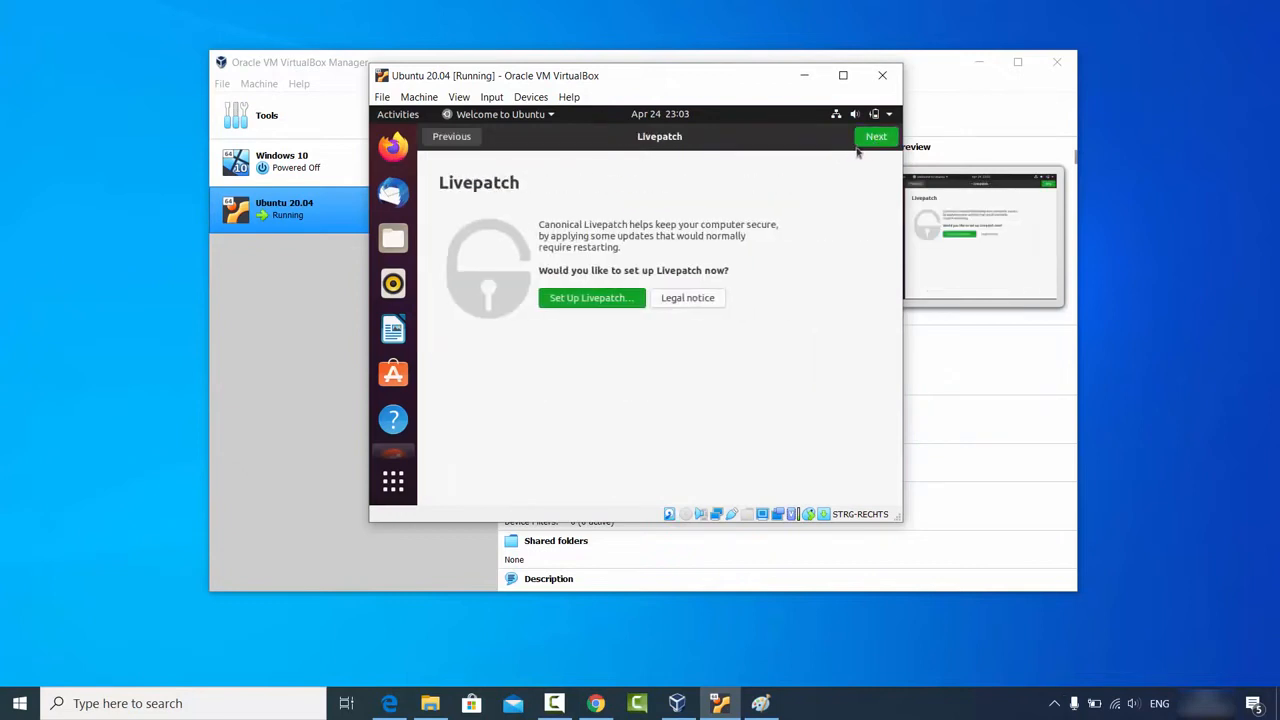
click(875, 142)
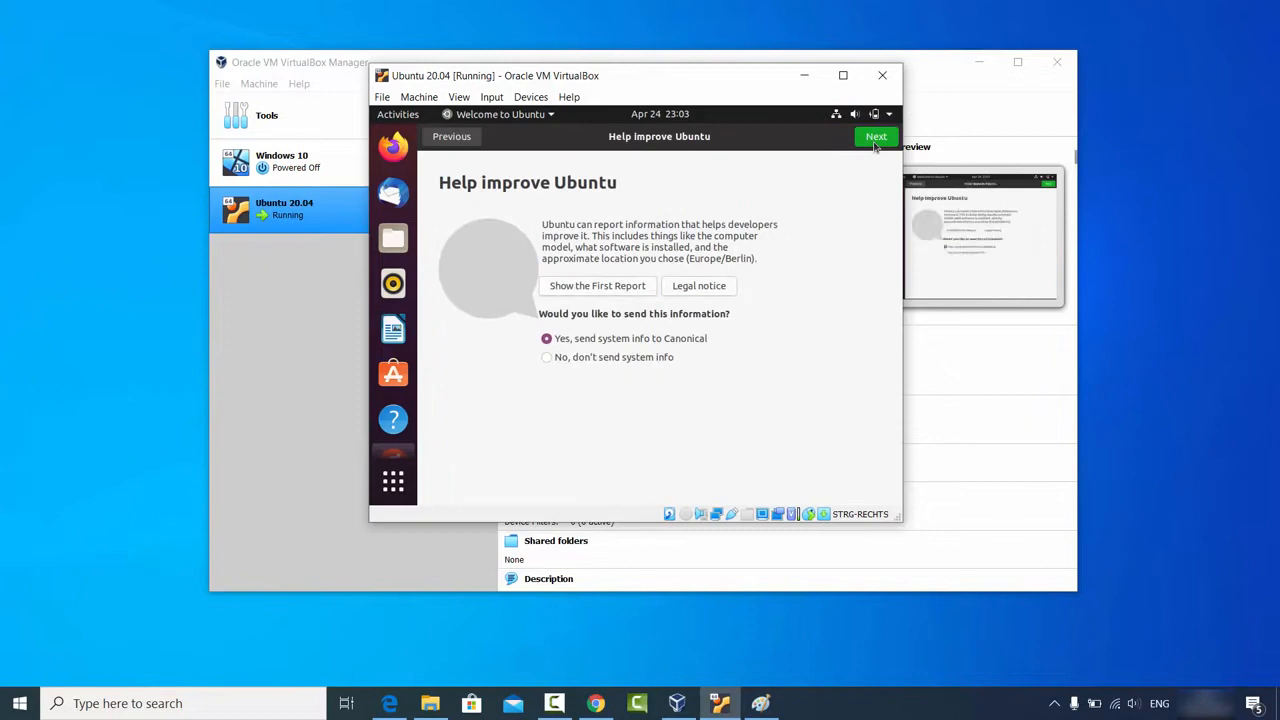
click(875, 141)
click(875, 141)
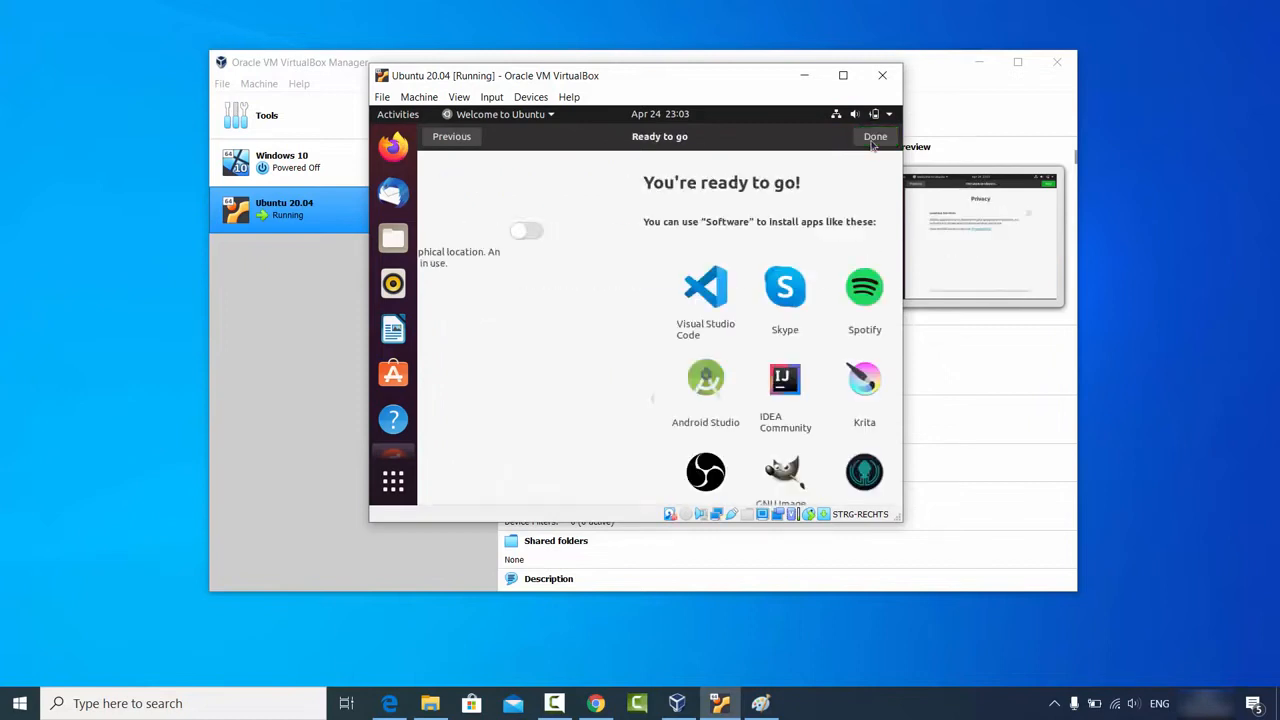
click(873, 140)
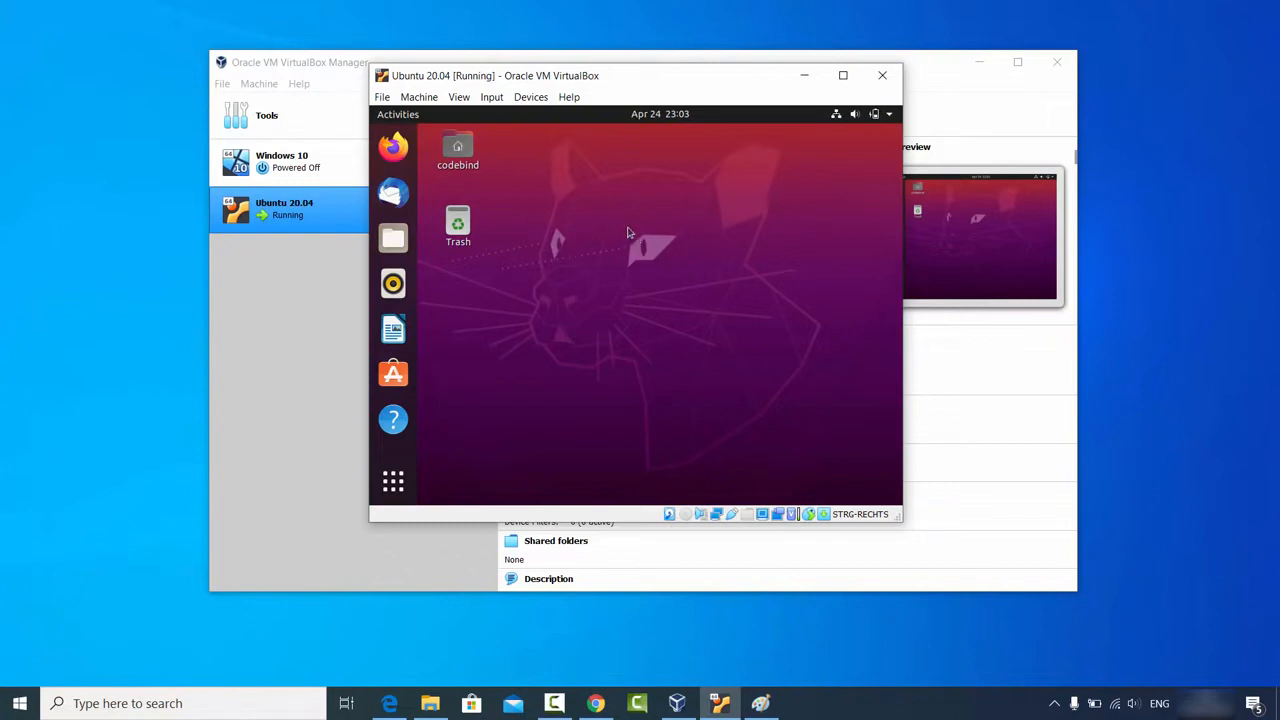
click(841, 84)
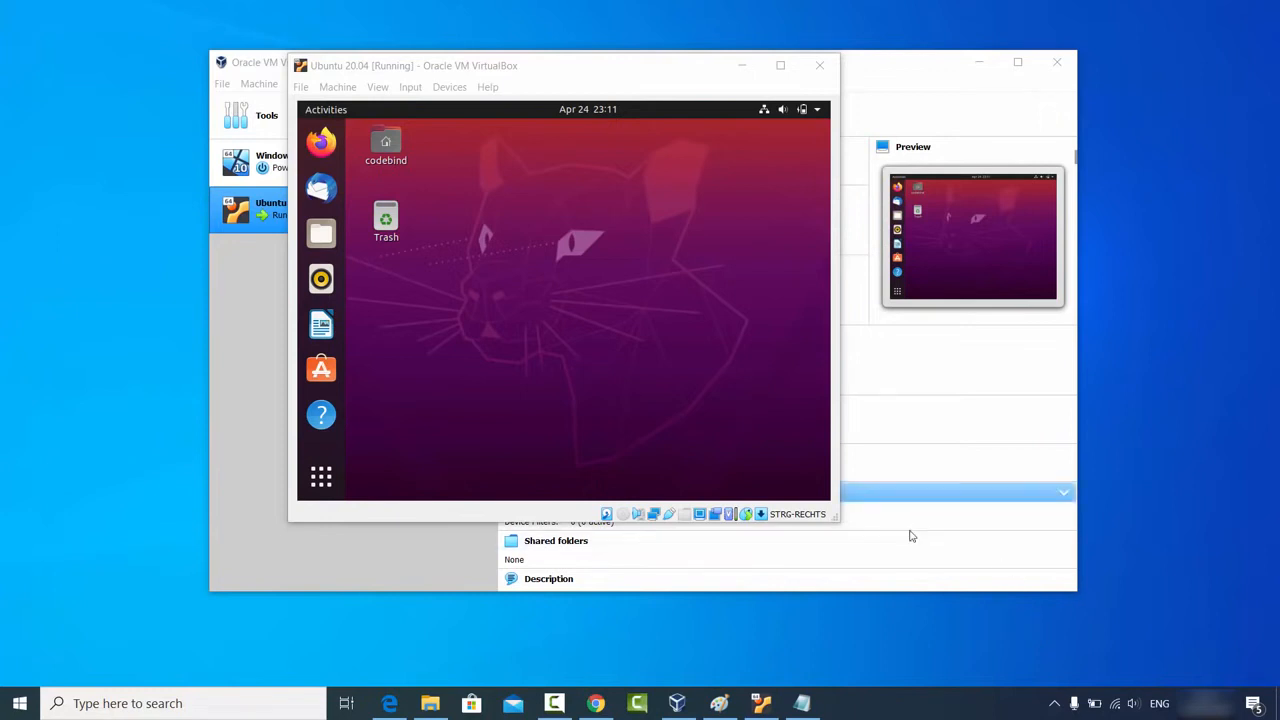
Step: Search Show Applications for 'terminal' and launch the Terminal app
drag(834, 520, 841, 522)
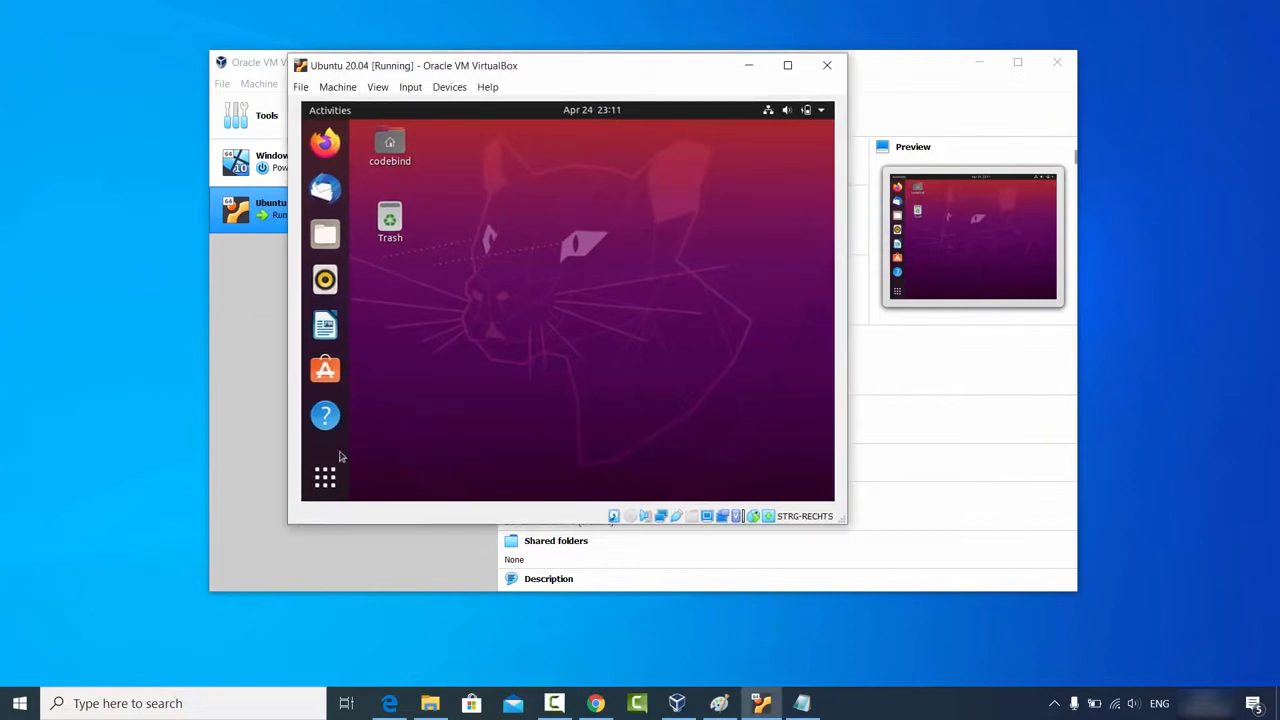
click(325, 478)
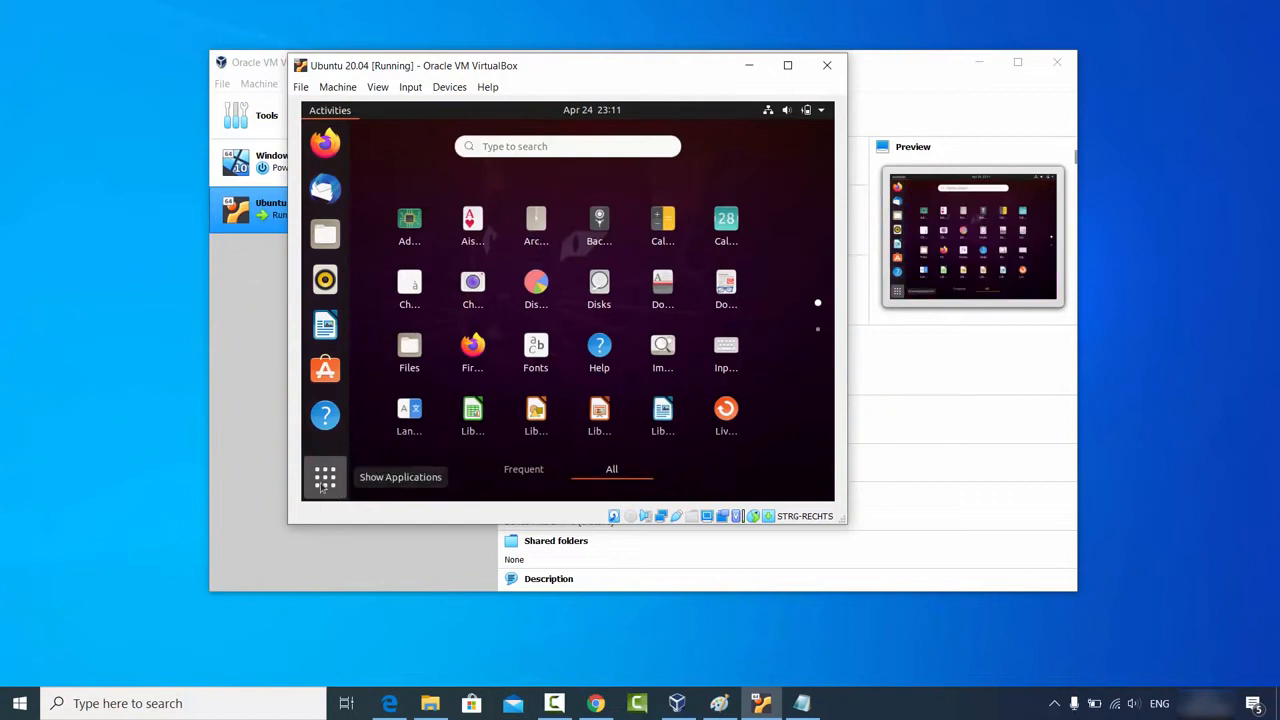
click(564, 145)
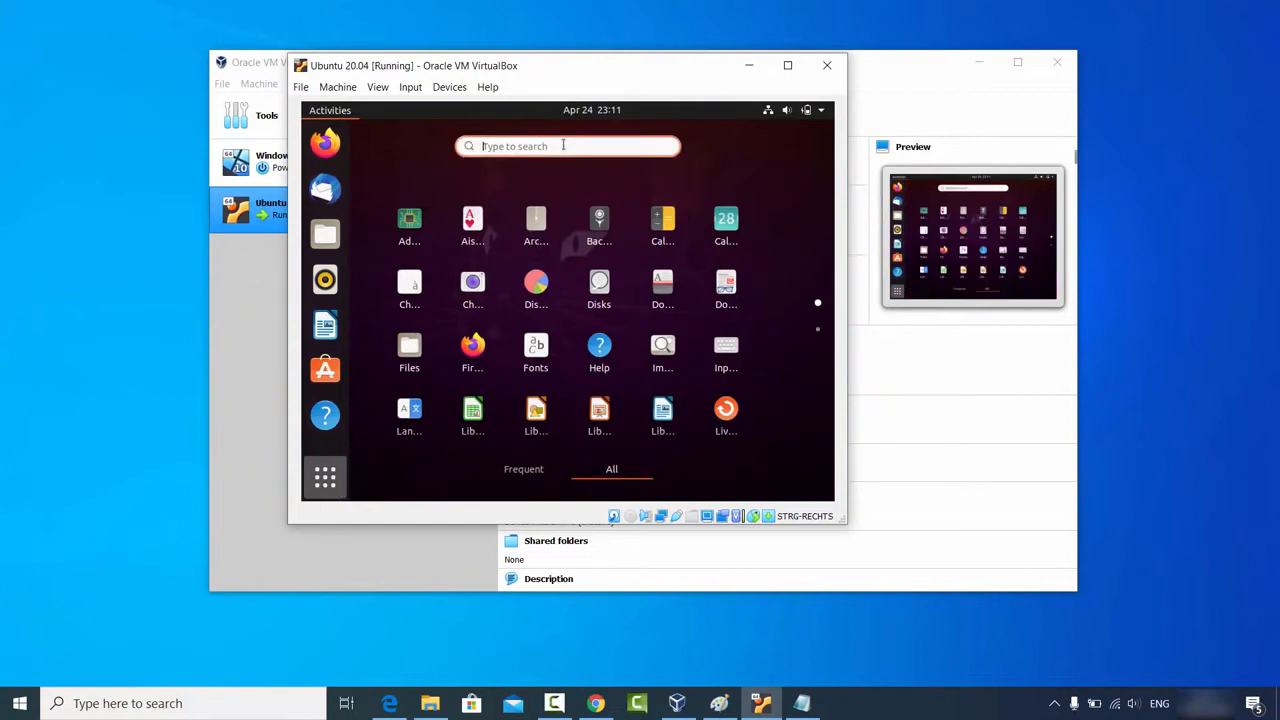
text(terminall)
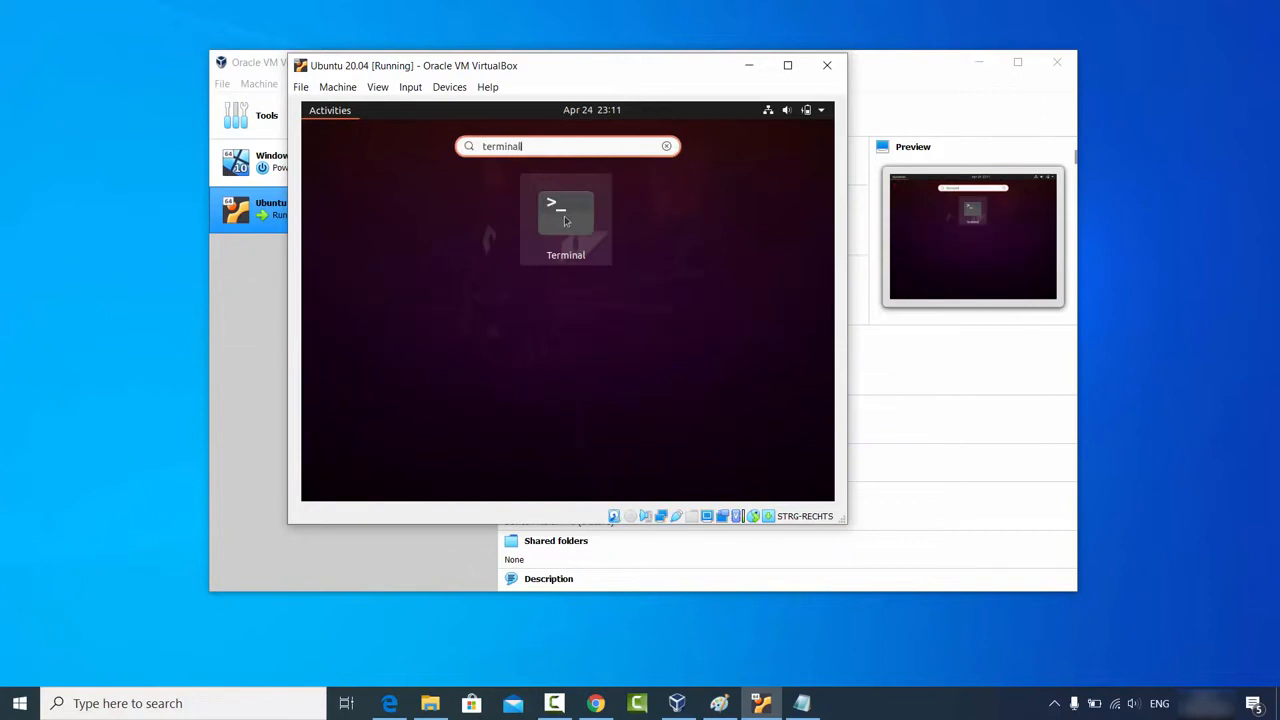
click(564, 220)
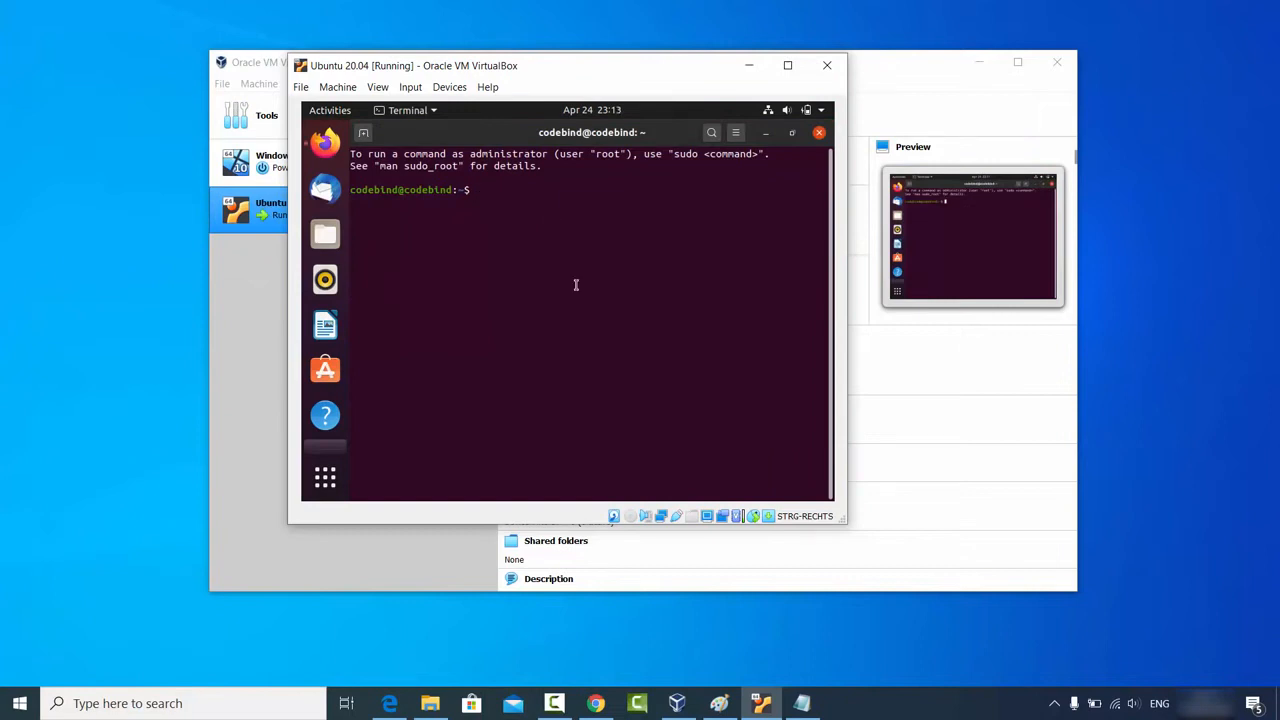
Step: Run 'sudo apt install build-essential dkms linux-headers-$(uname -r)', giving the sudo password and confirming with y
text(sudo apt install build-essential dkms linux-headers-$(uname -r))
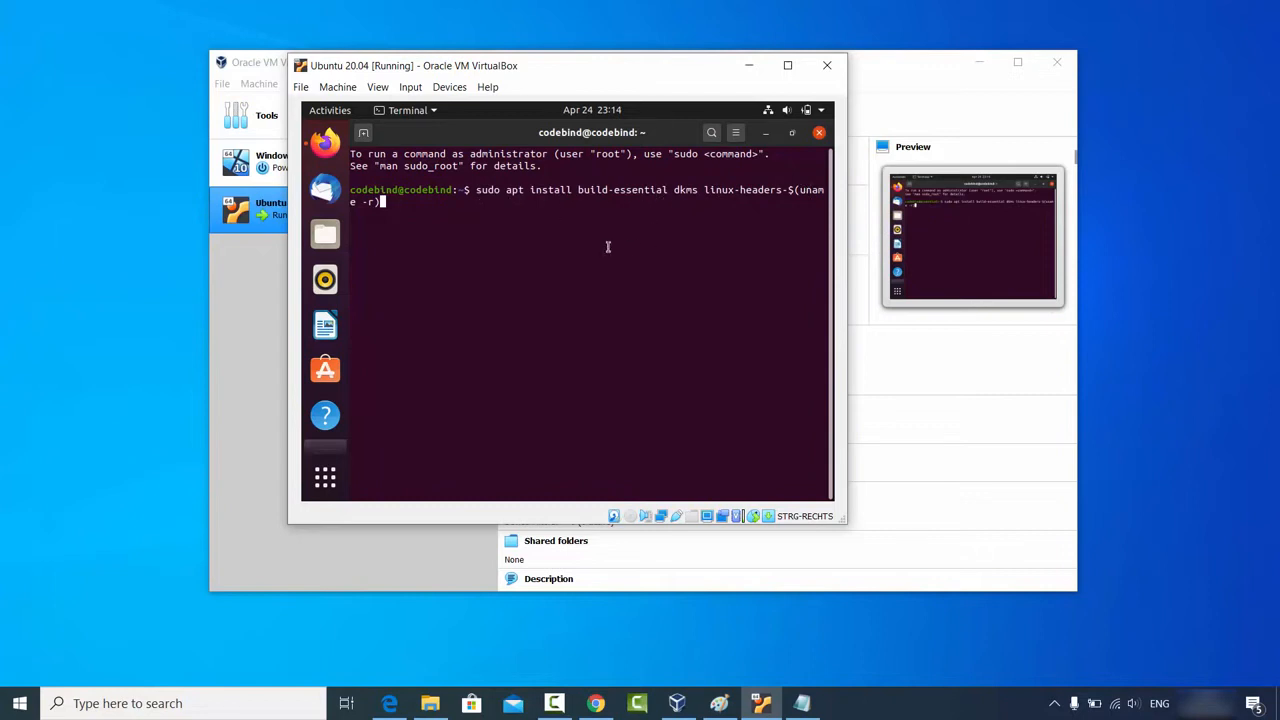
key(Return)
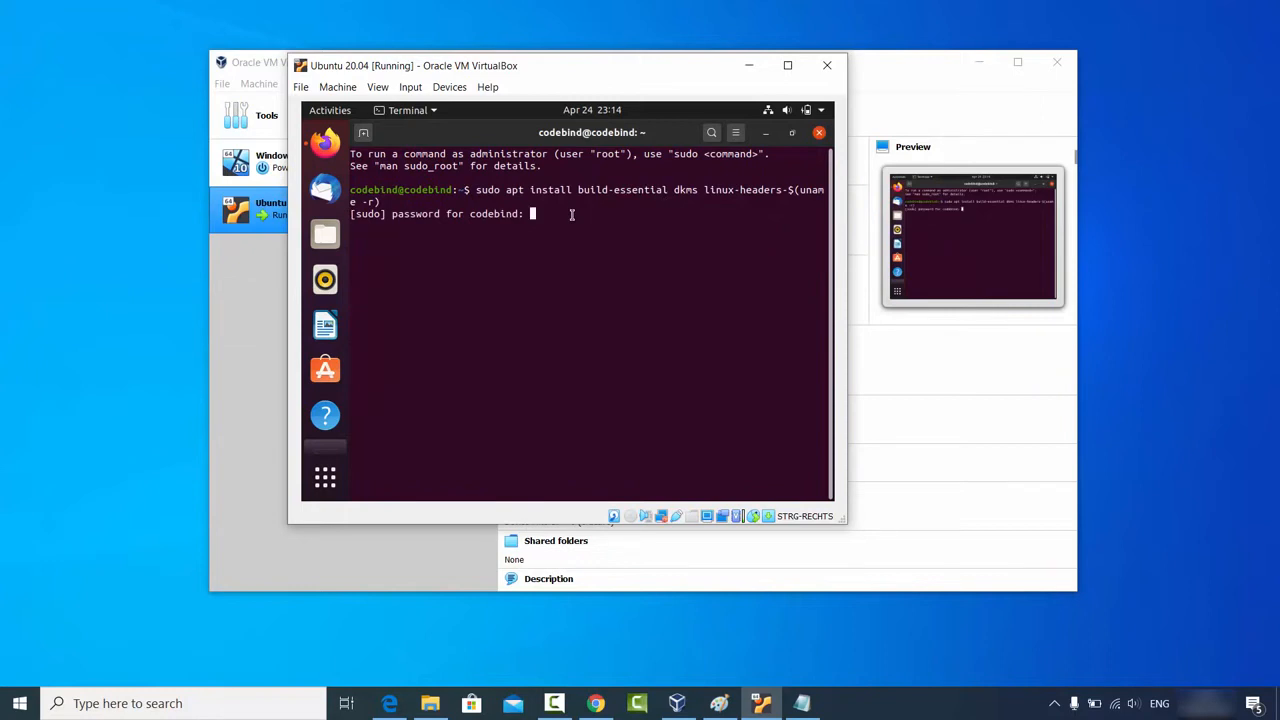
key(Return)
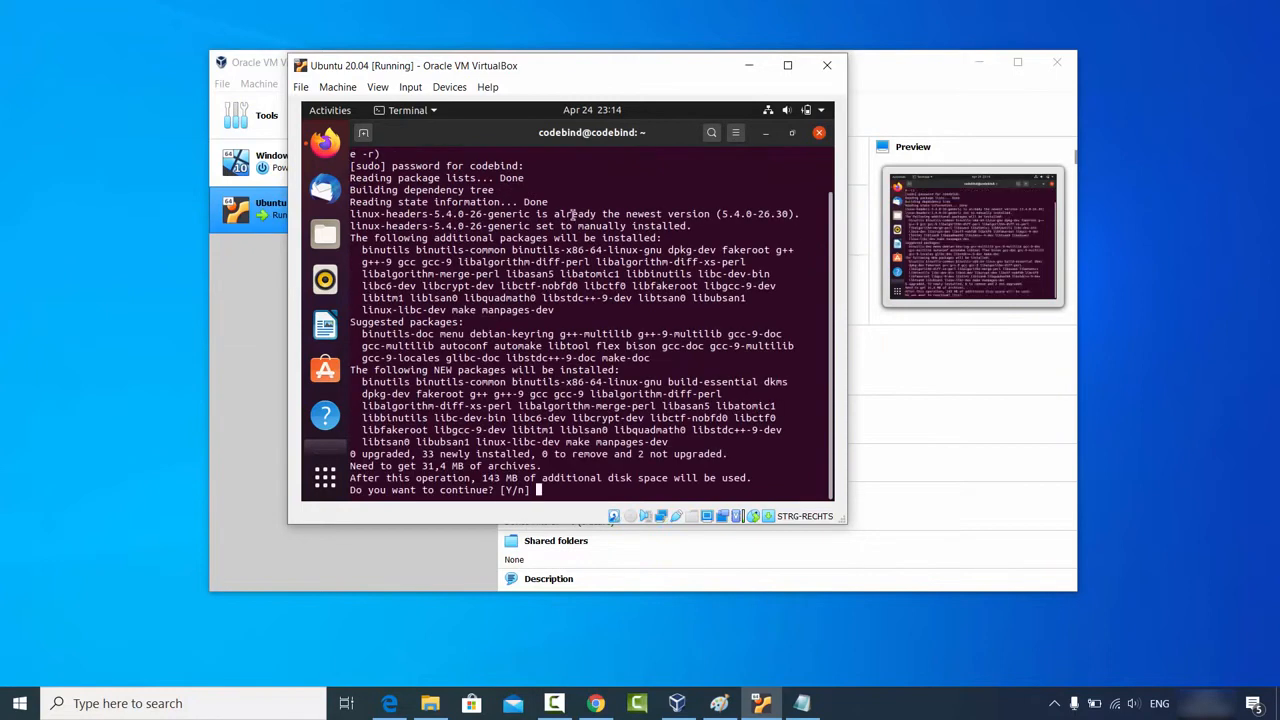
text(y)
key(Return)
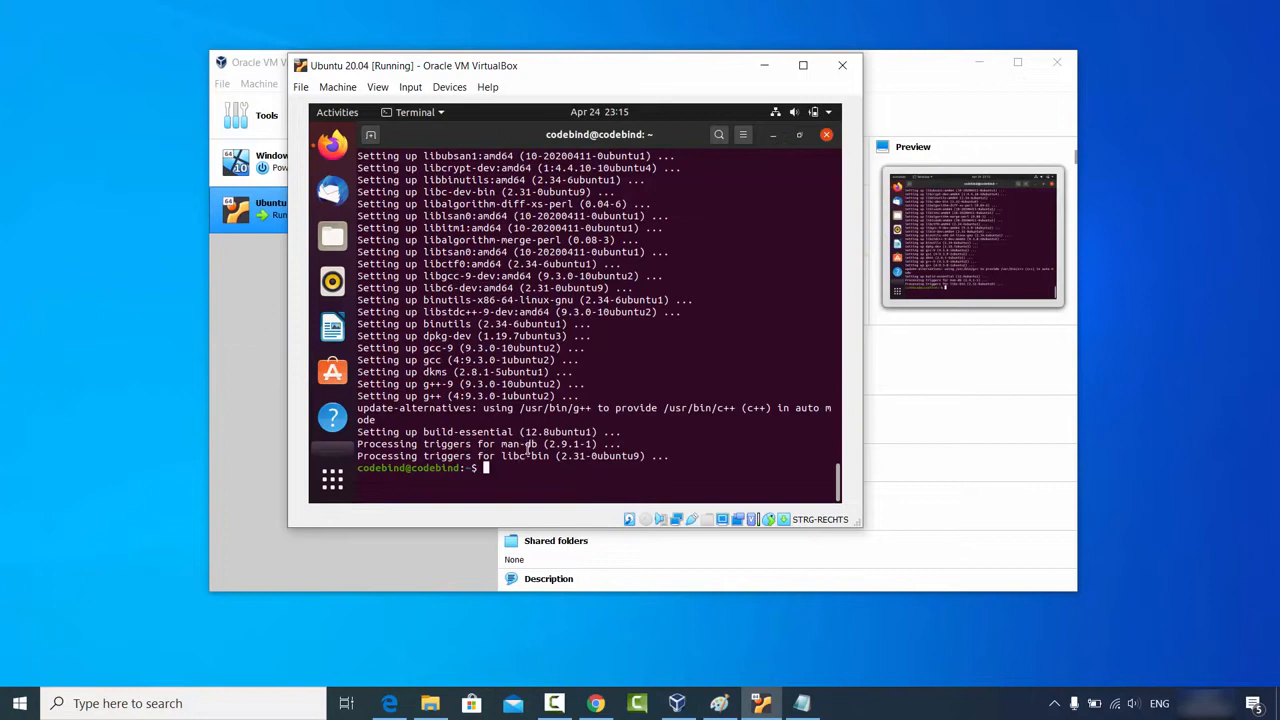
Step: Close the Terminal window
click(826, 136)
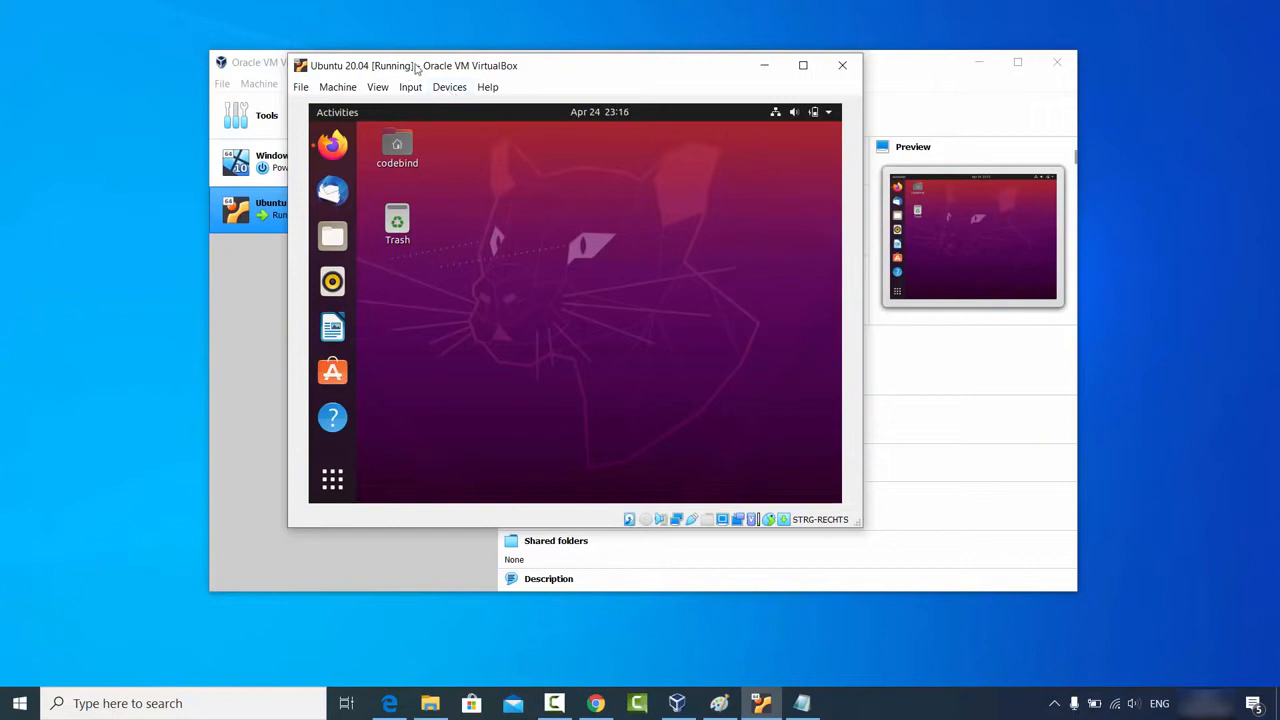
Step: Insert the Guest Additions CD image from Devices and allow the VBox_GAs_6.1.6 autorun to run
click(449, 87)
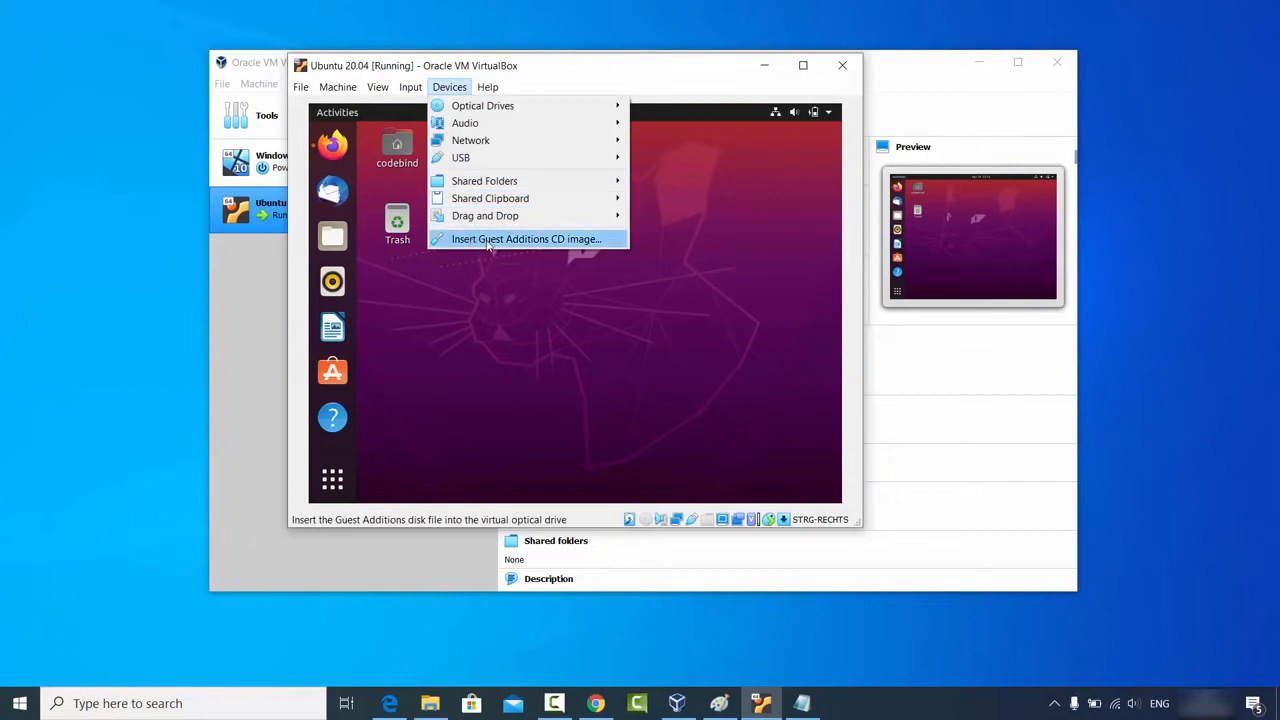
click(546, 242)
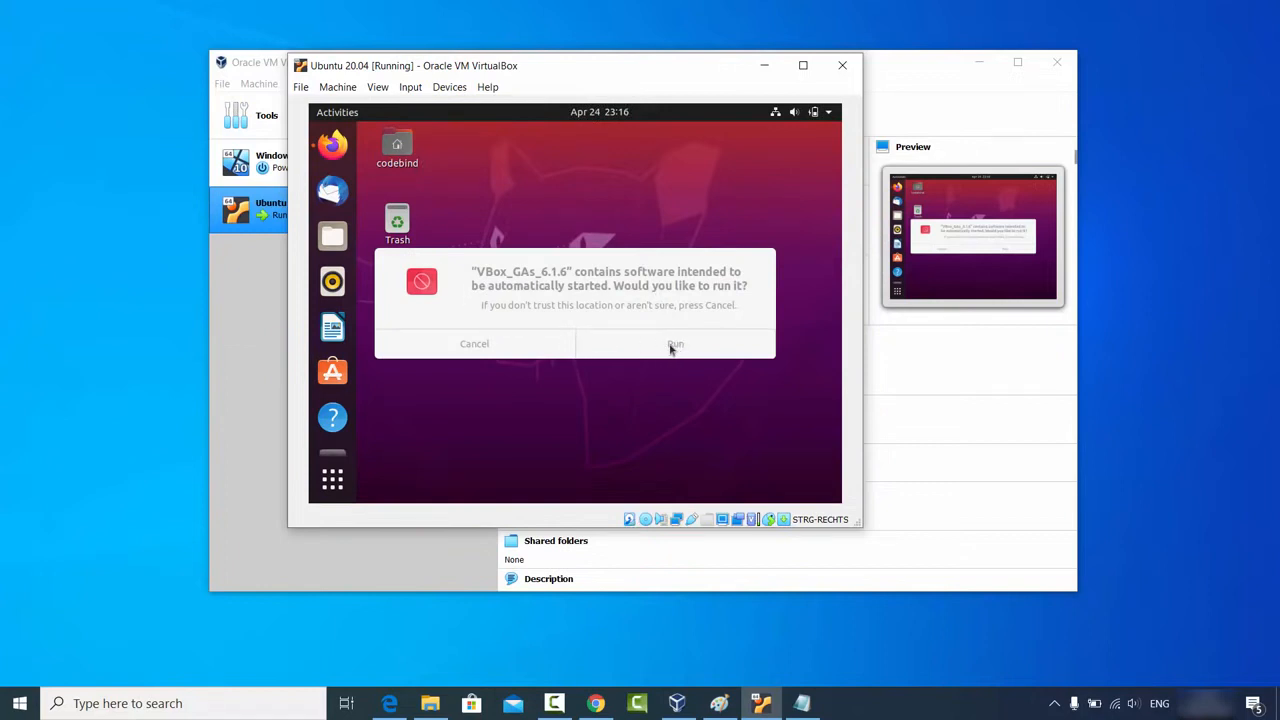
click(674, 347)
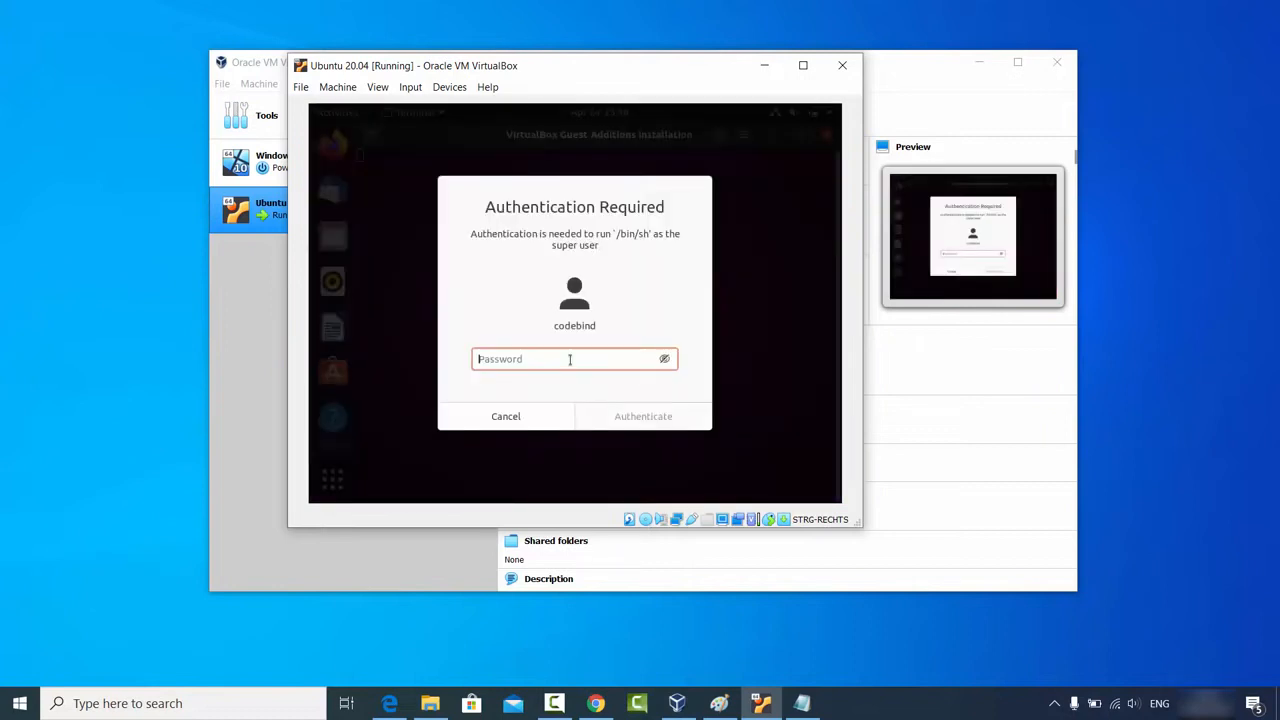
Step: Authenticate with the user password to run the Guest Additions 6.1.6 installer, then close its finished terminal
text(•••••)
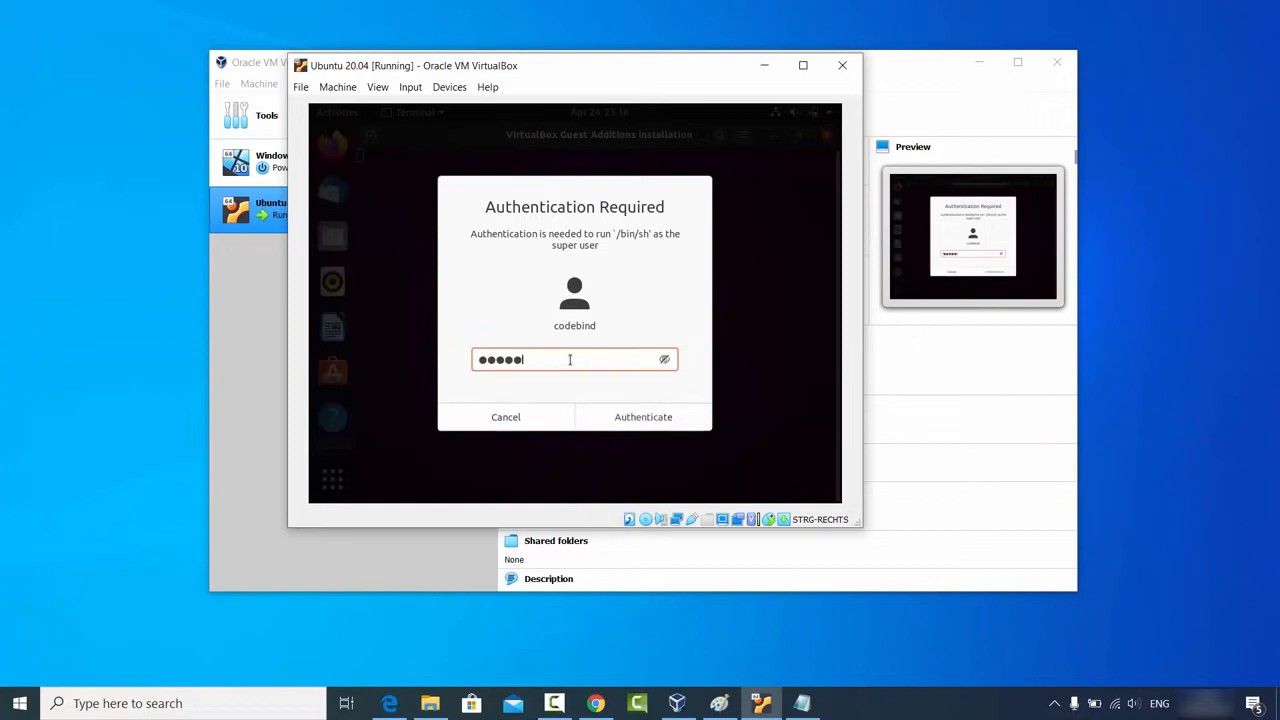
text(•)
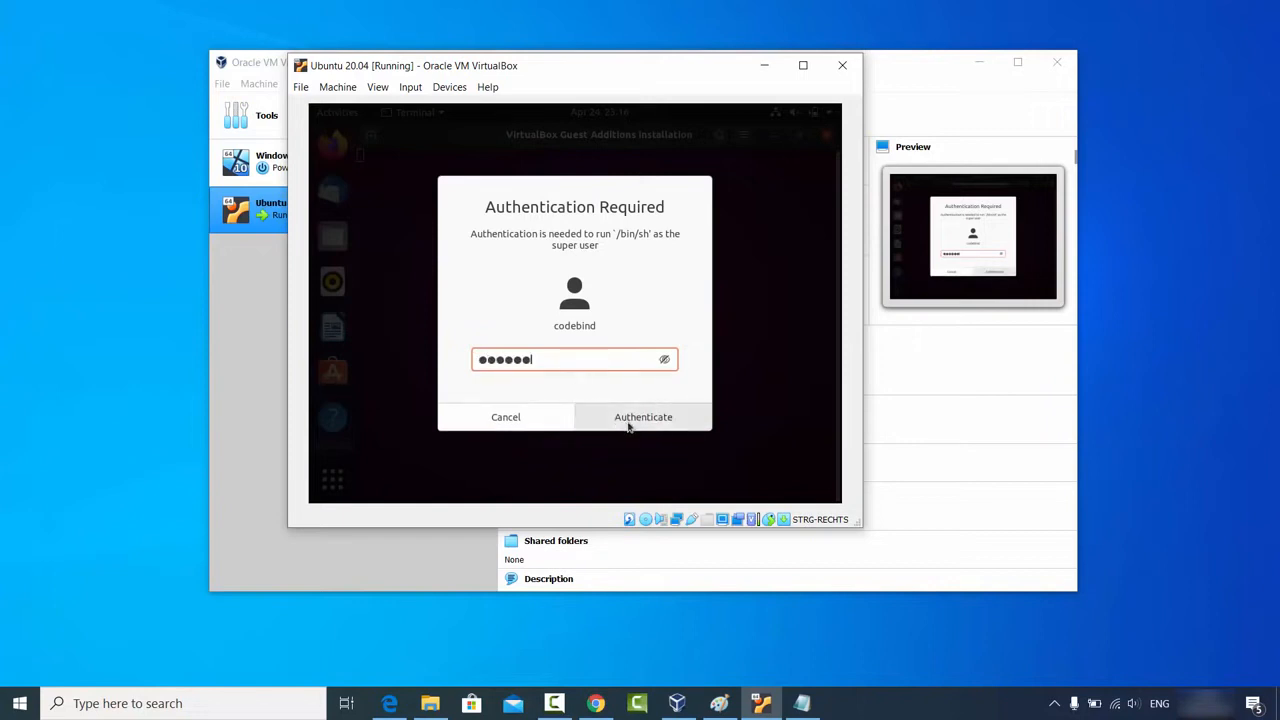
click(629, 423)
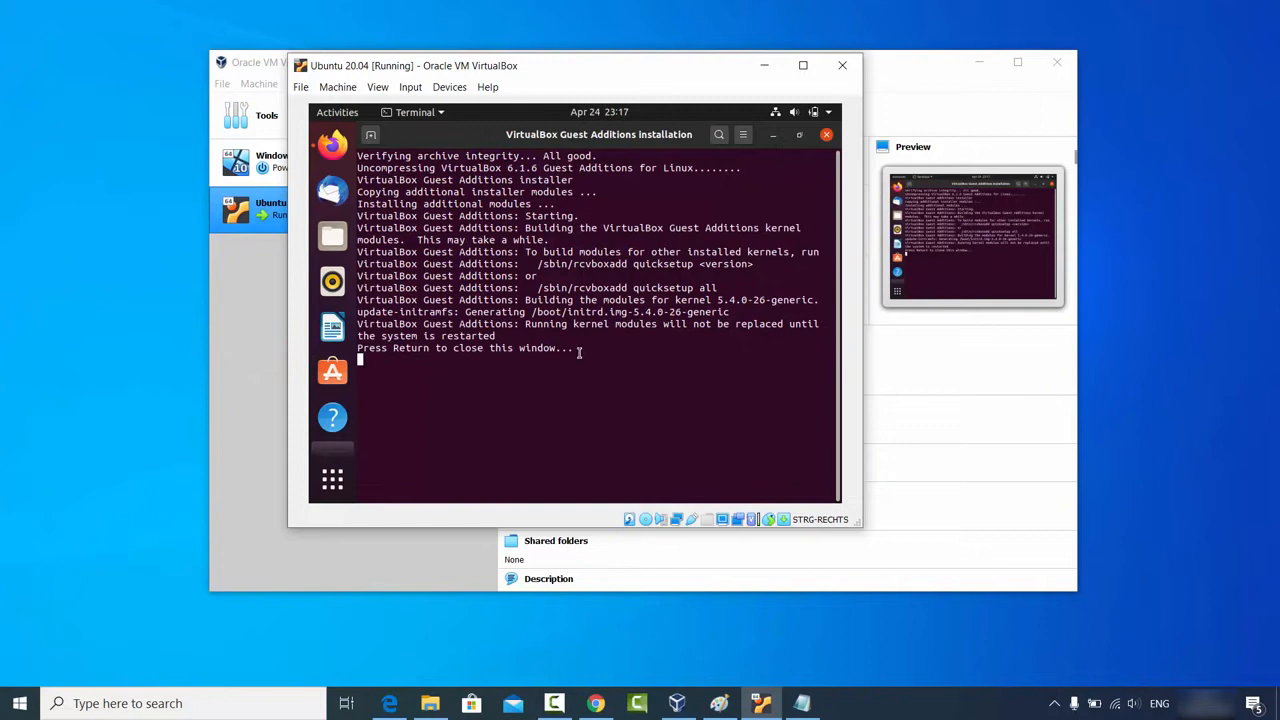
key(Return)
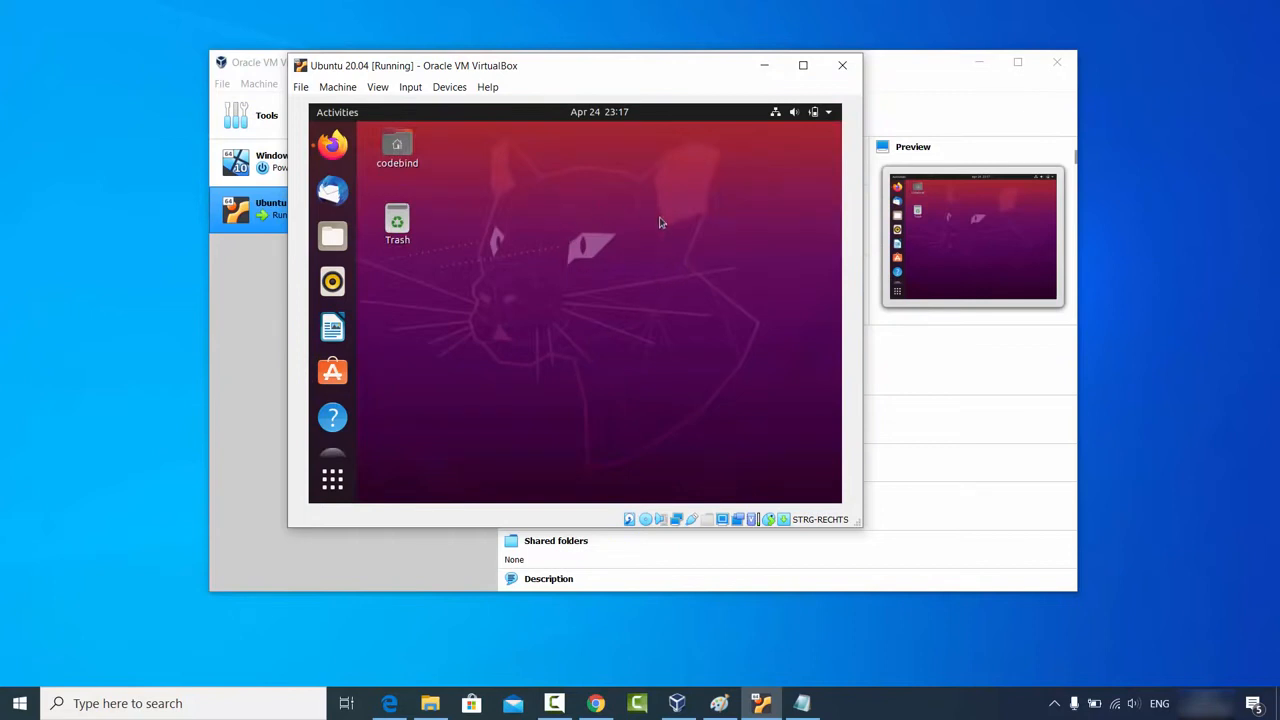
Step: Power off the Ubuntu guest through the system menu's Power Off / Log Out options
click(829, 117)
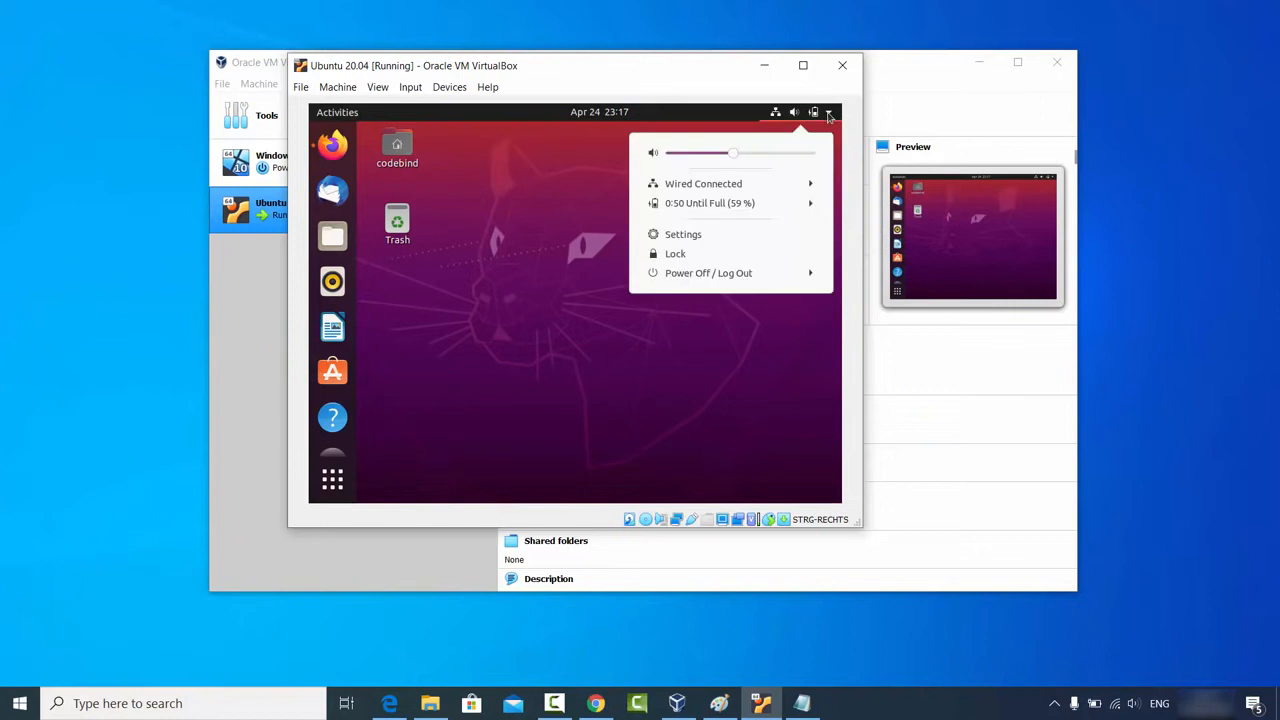
click(702, 278)
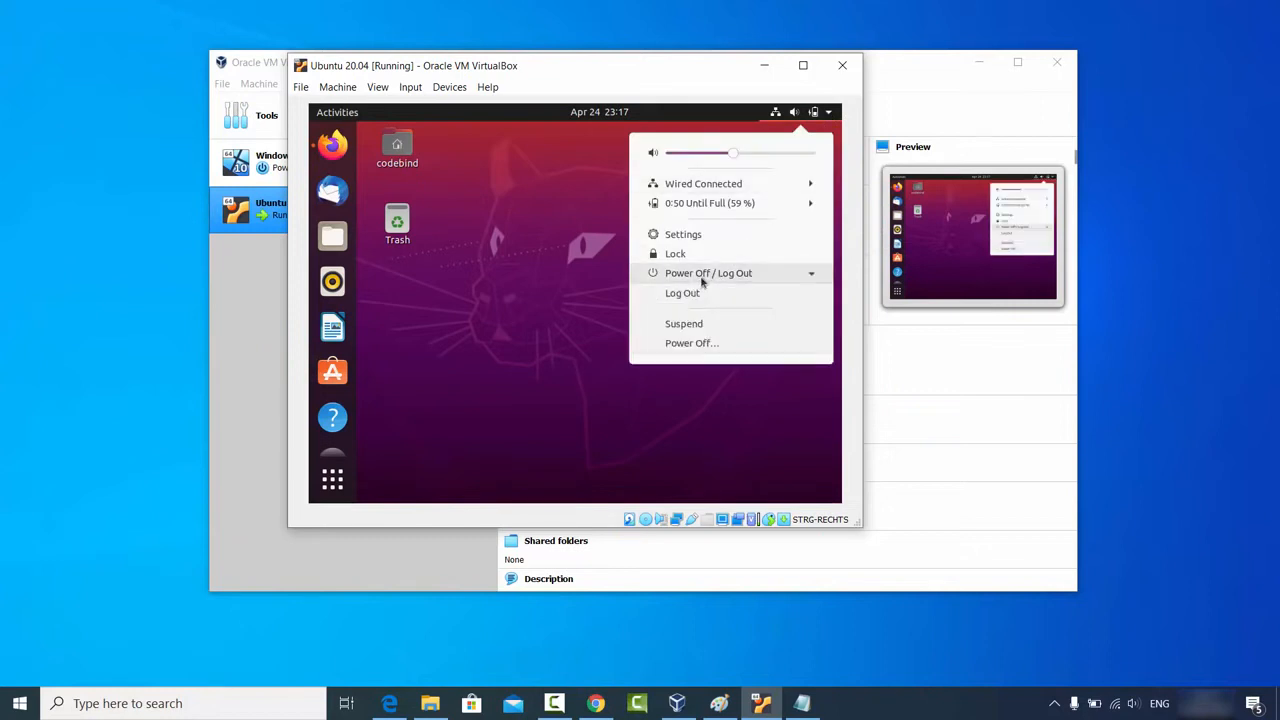
click(701, 345)
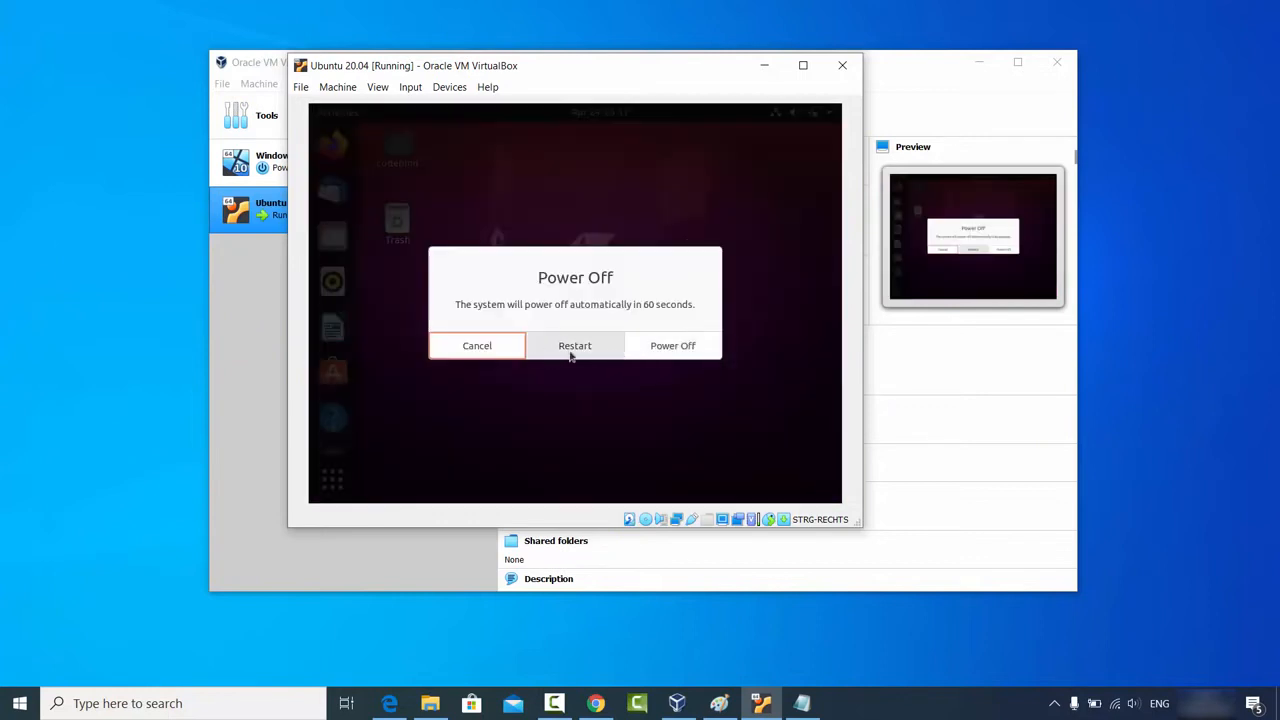
click(673, 346)
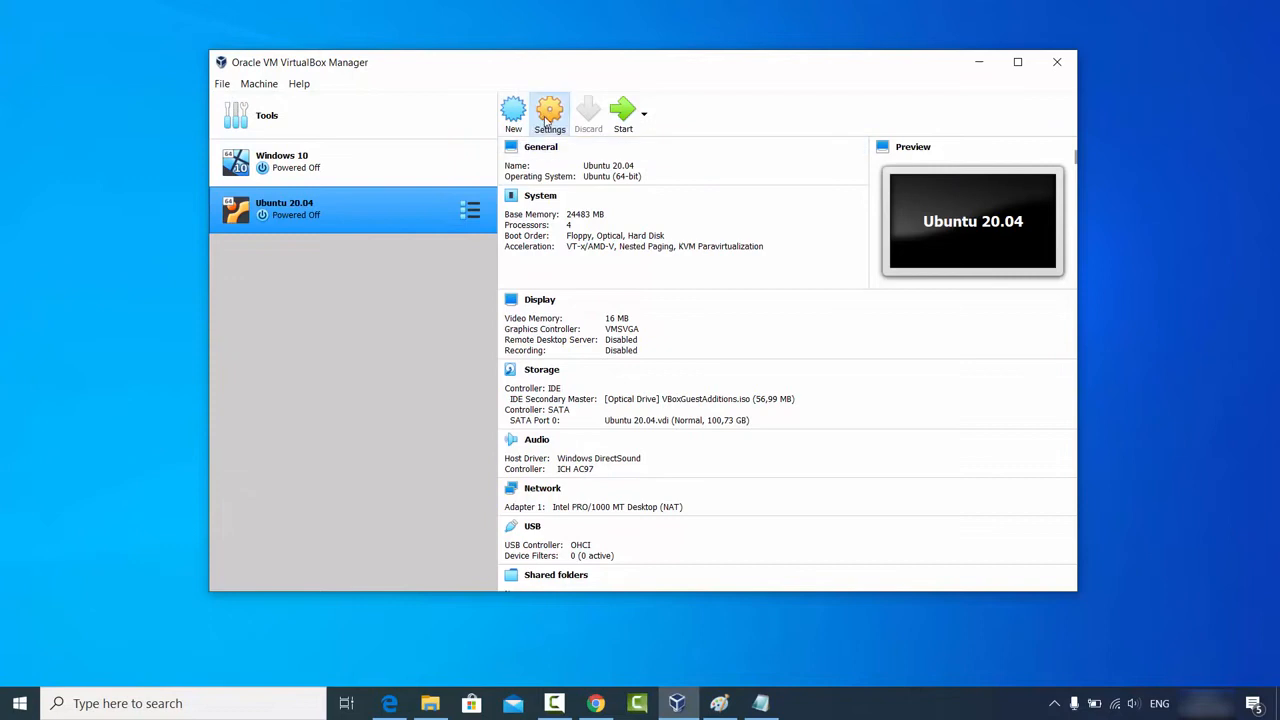
click(550, 118)
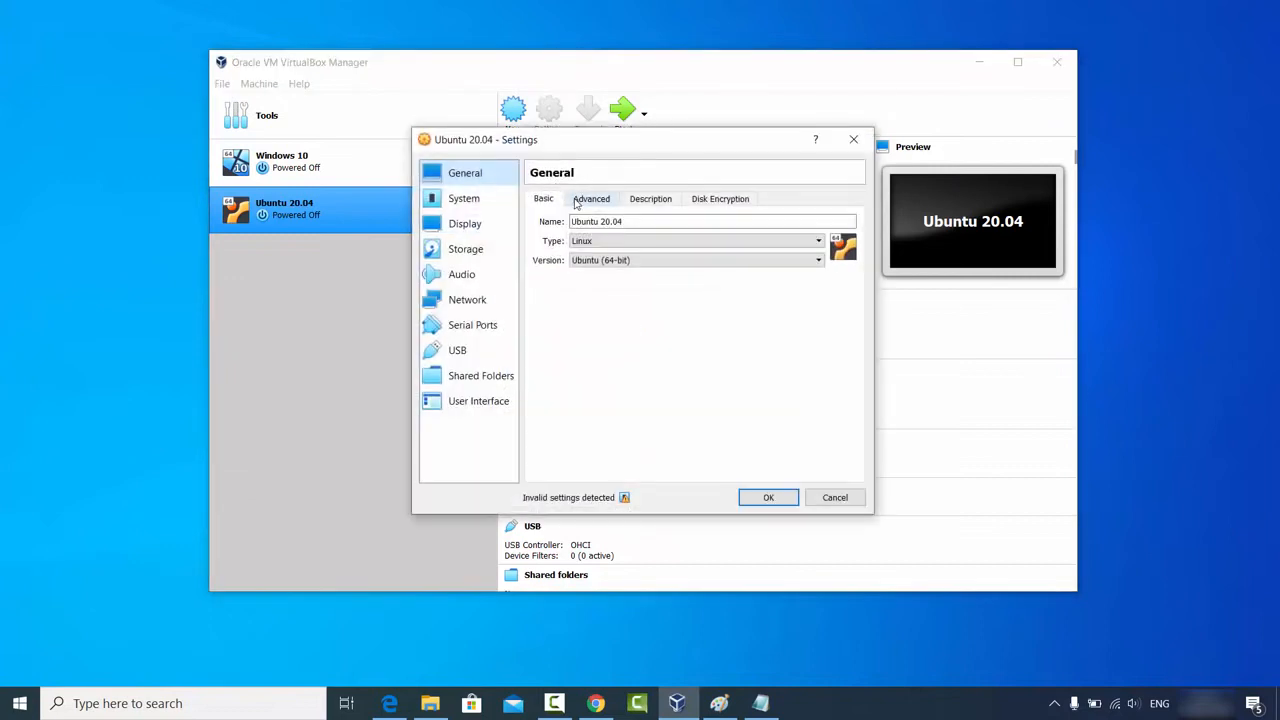
click(590, 200)
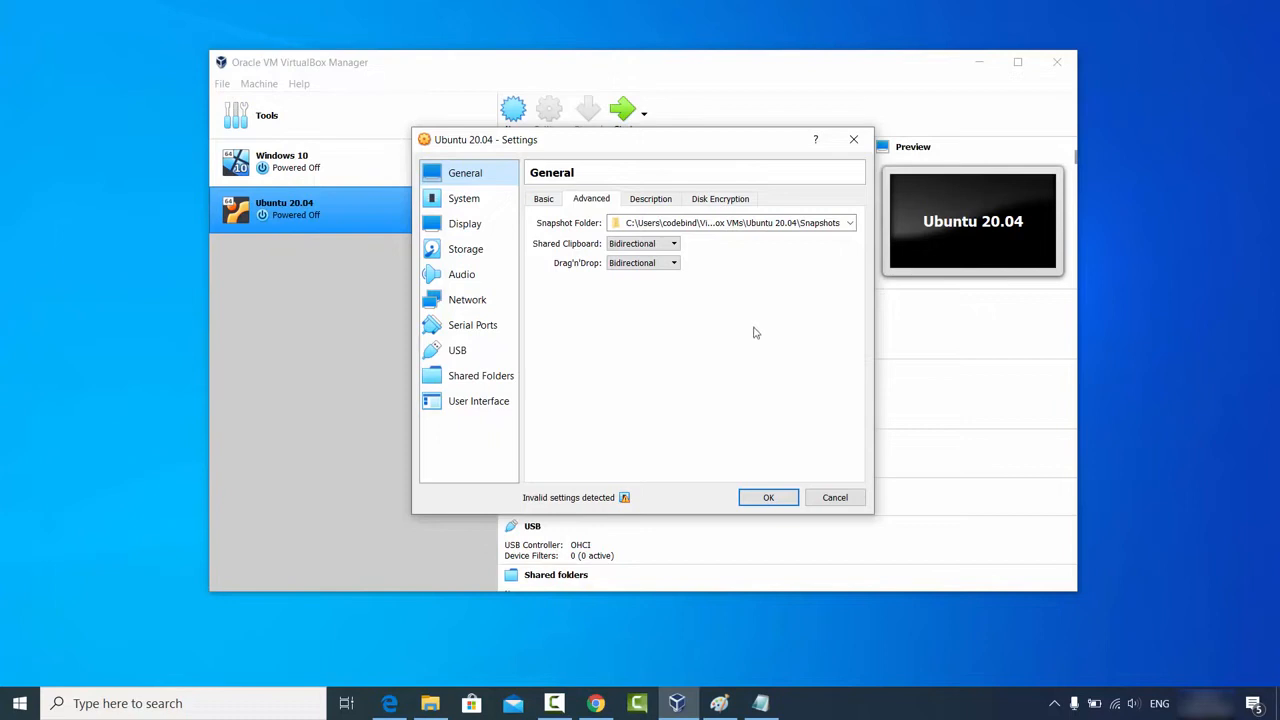
click(818, 497)
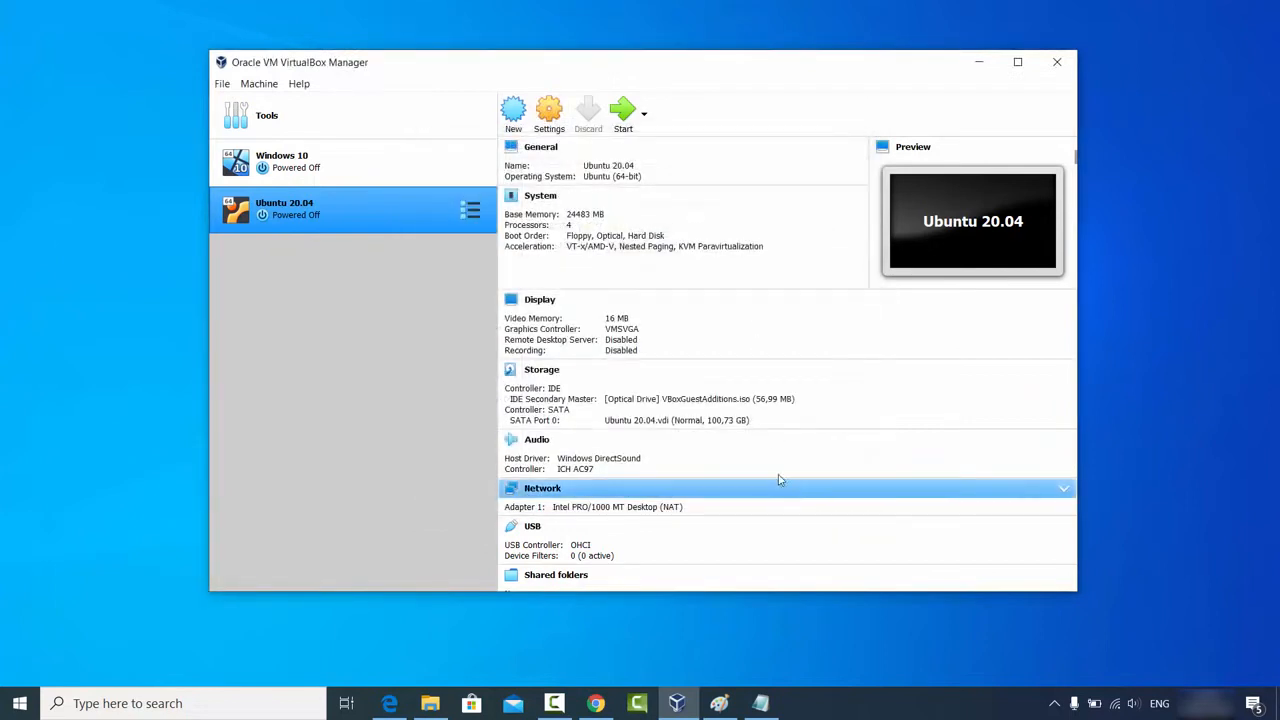
Step: Start the Ubuntu 20.04 VM, log in with the password, then enlarge and maximize its window
click(621, 125)
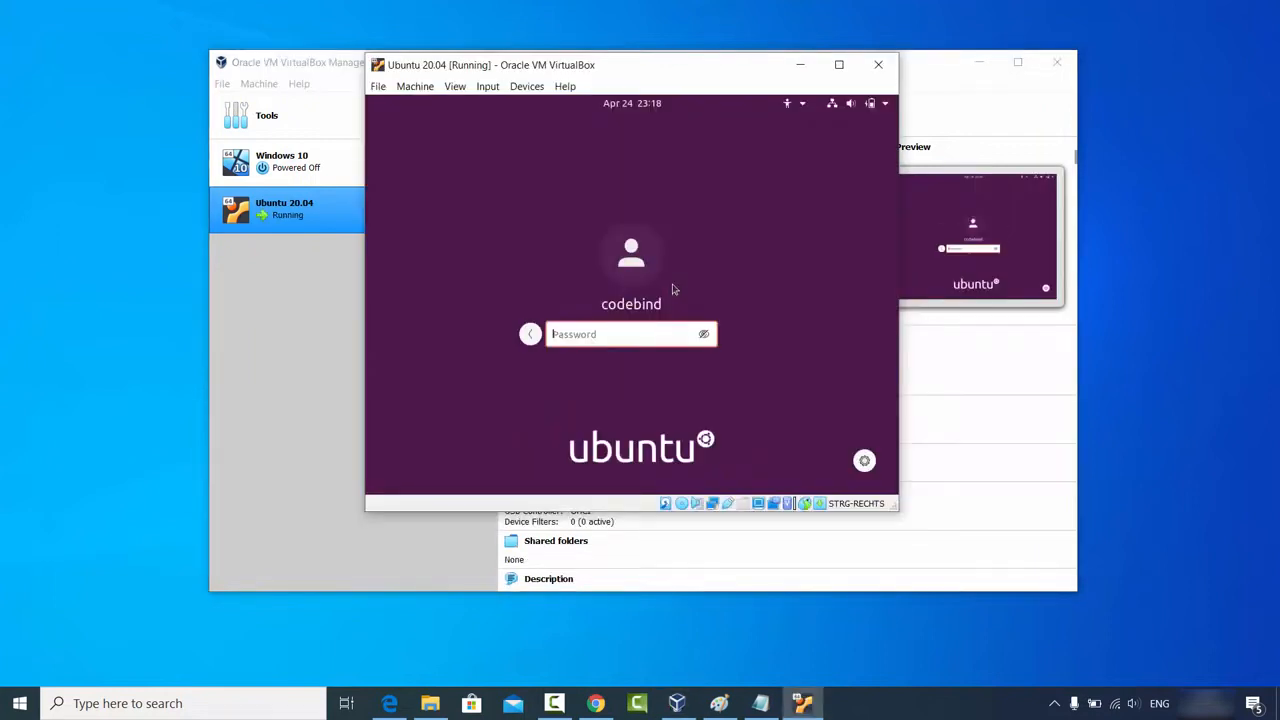
text(********)
key(Return)
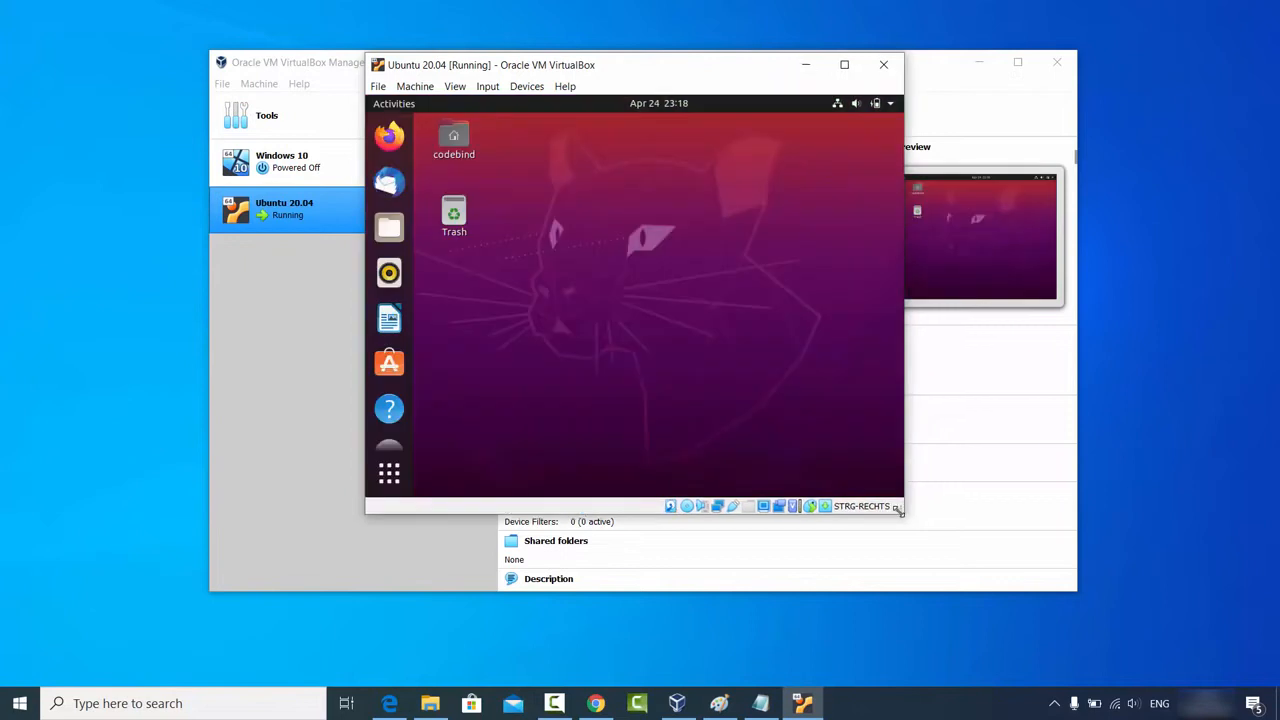
drag(898, 508, 1030, 567)
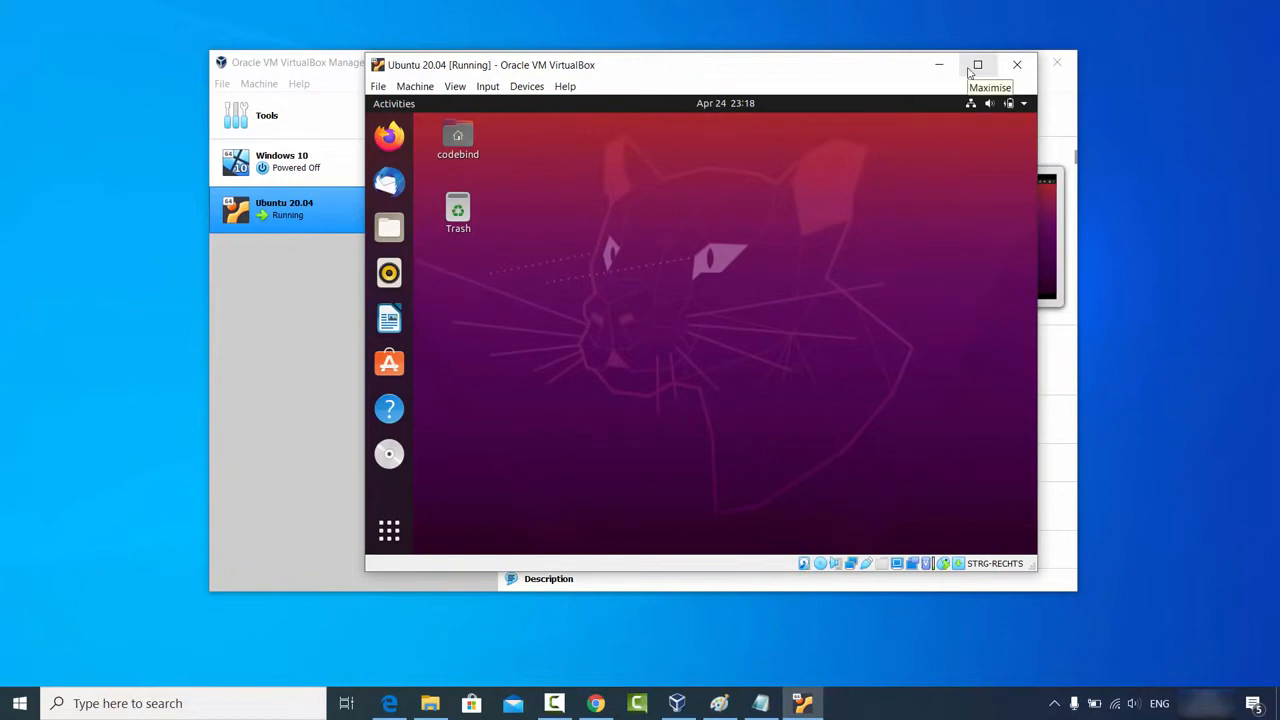
click(977, 65)
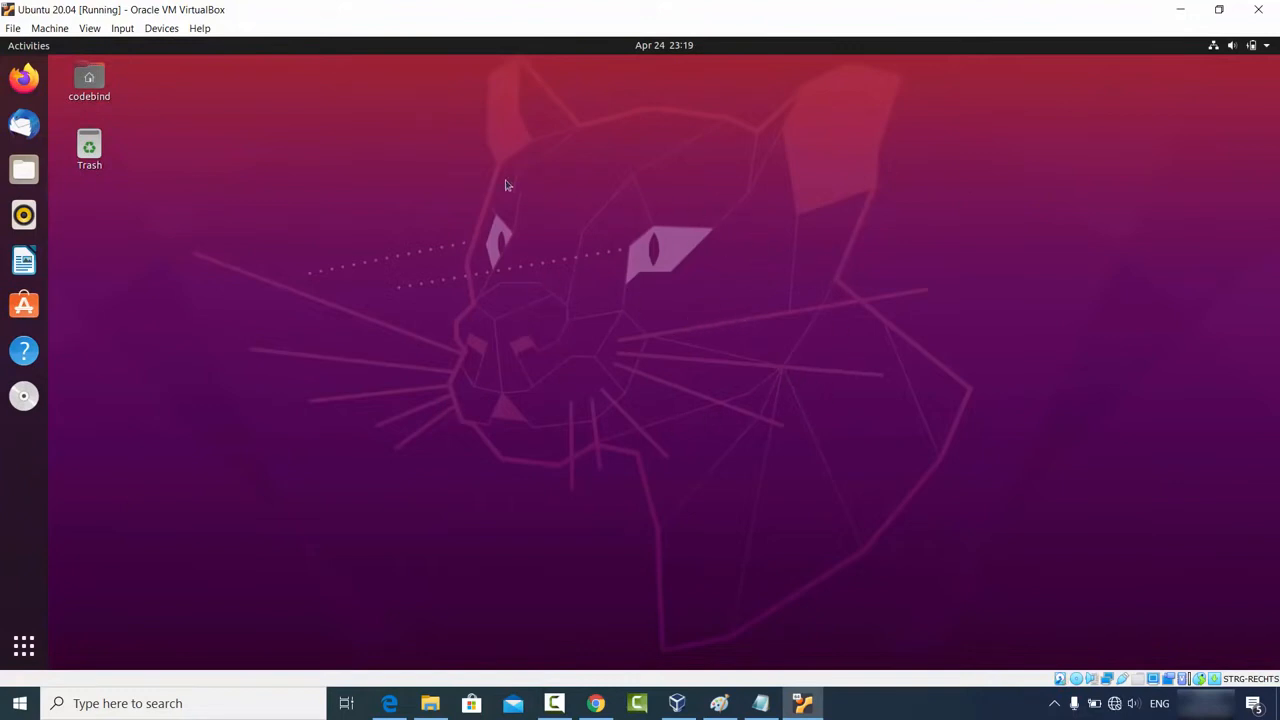
Step: Launch Firefox maximized in the guest and copy the VirtualBox Downloads URL from host Chrome
click(24, 78)
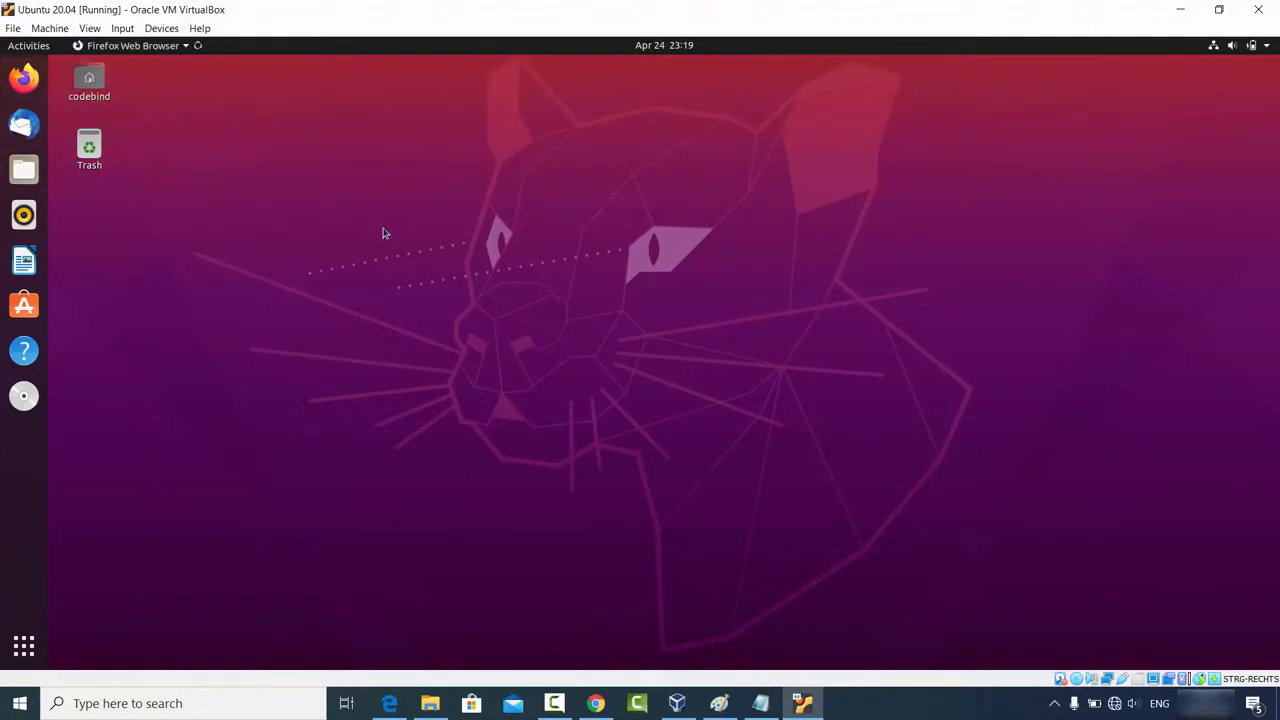
double_click(632, 157)
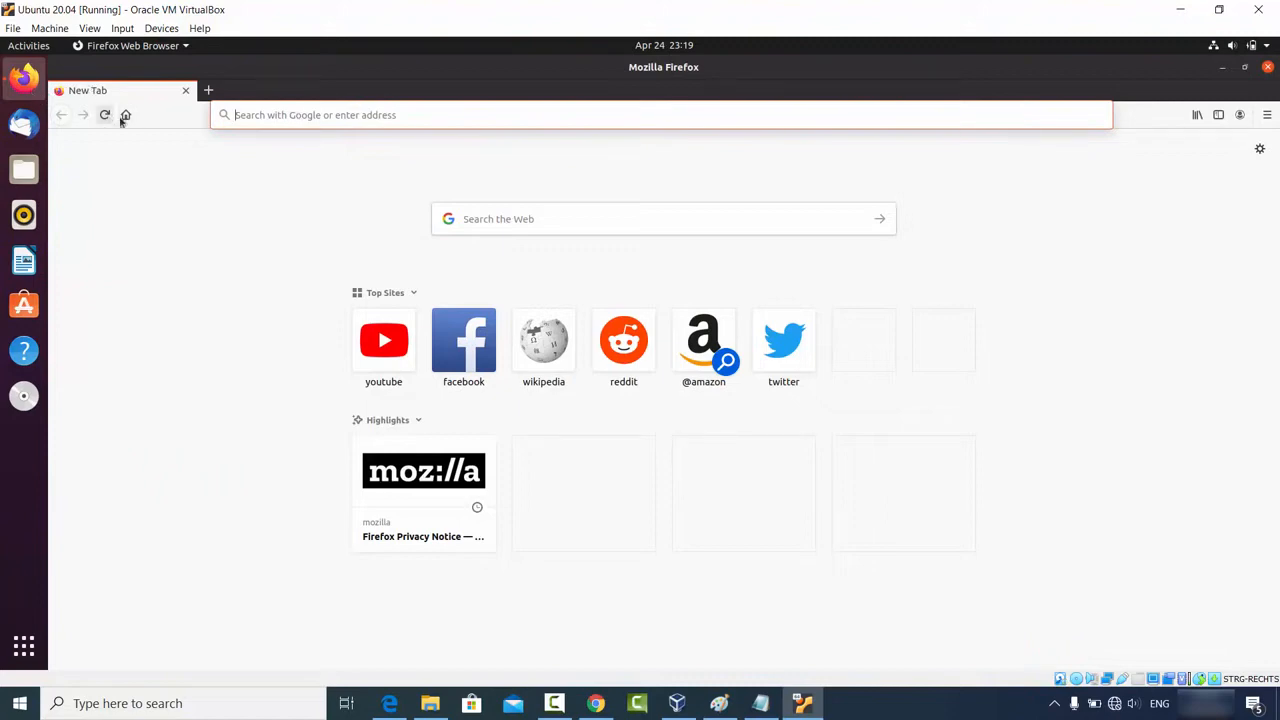
click(595, 703)
click(299, 46)
key(ctrl+c)
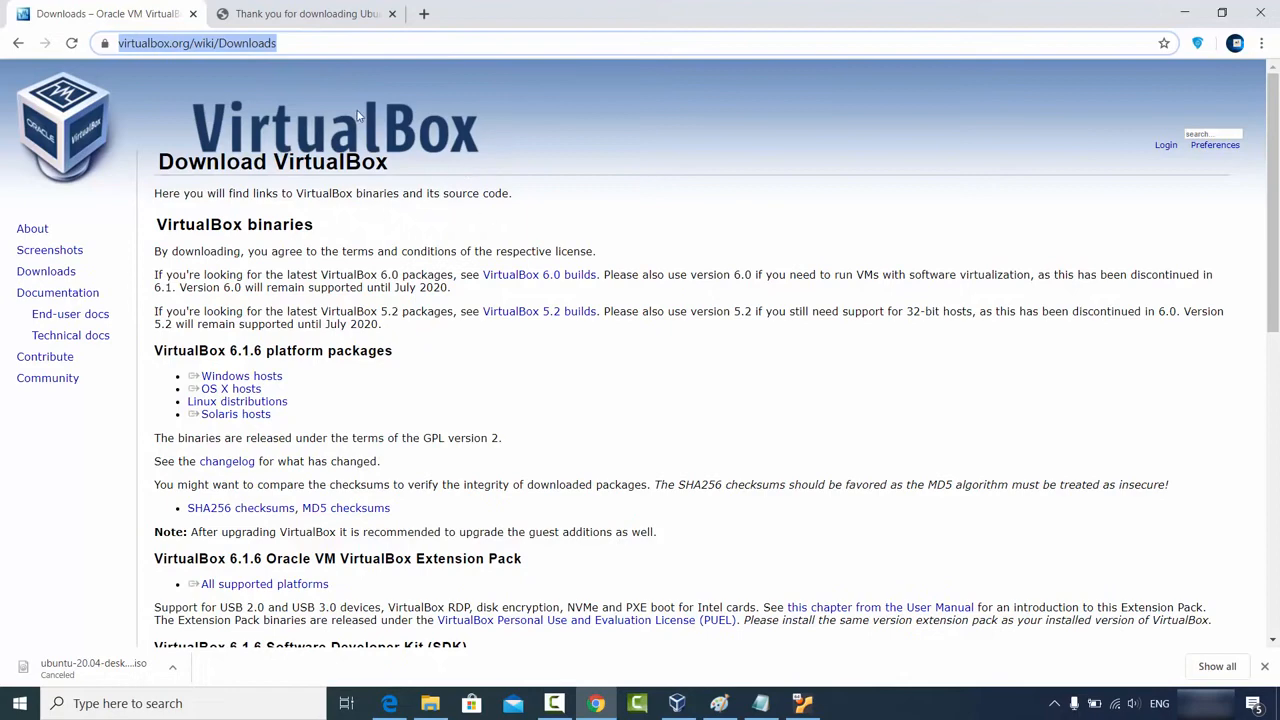
click(1184, 12)
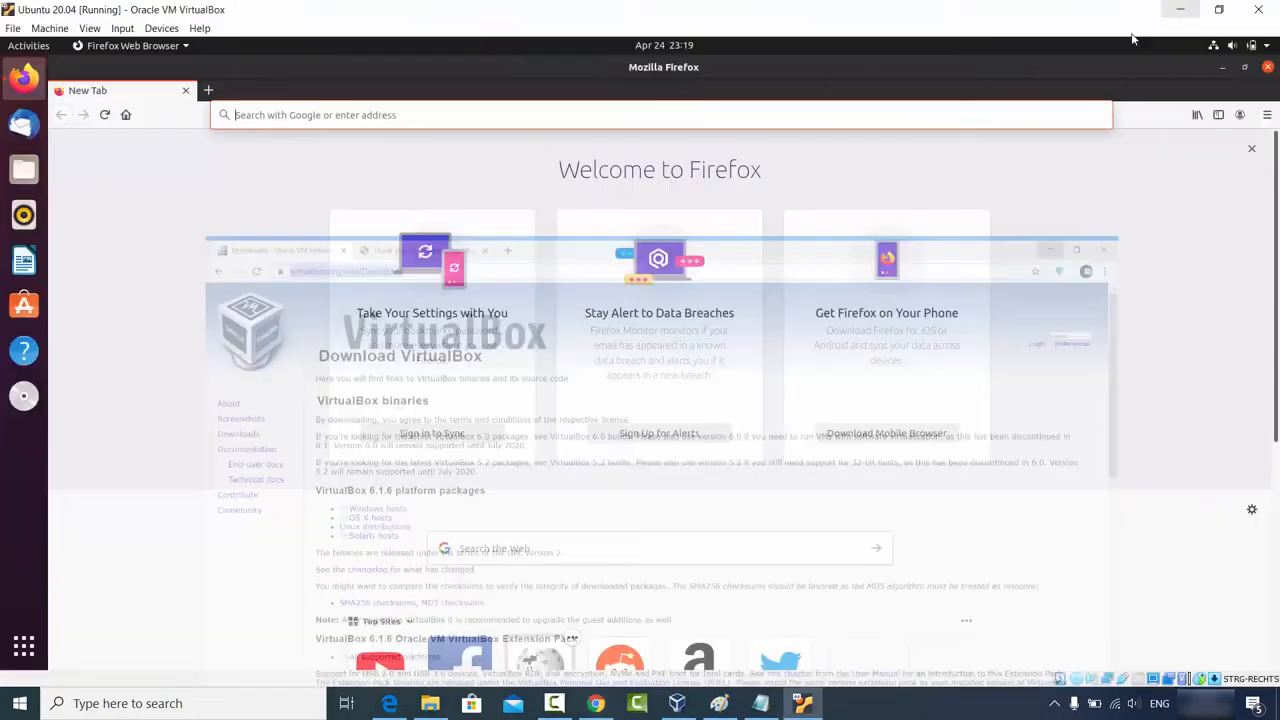
Step: Paste the host-copied URL into guest Firefox and load virtualbox.org/wiki/Downloads
click(399, 117)
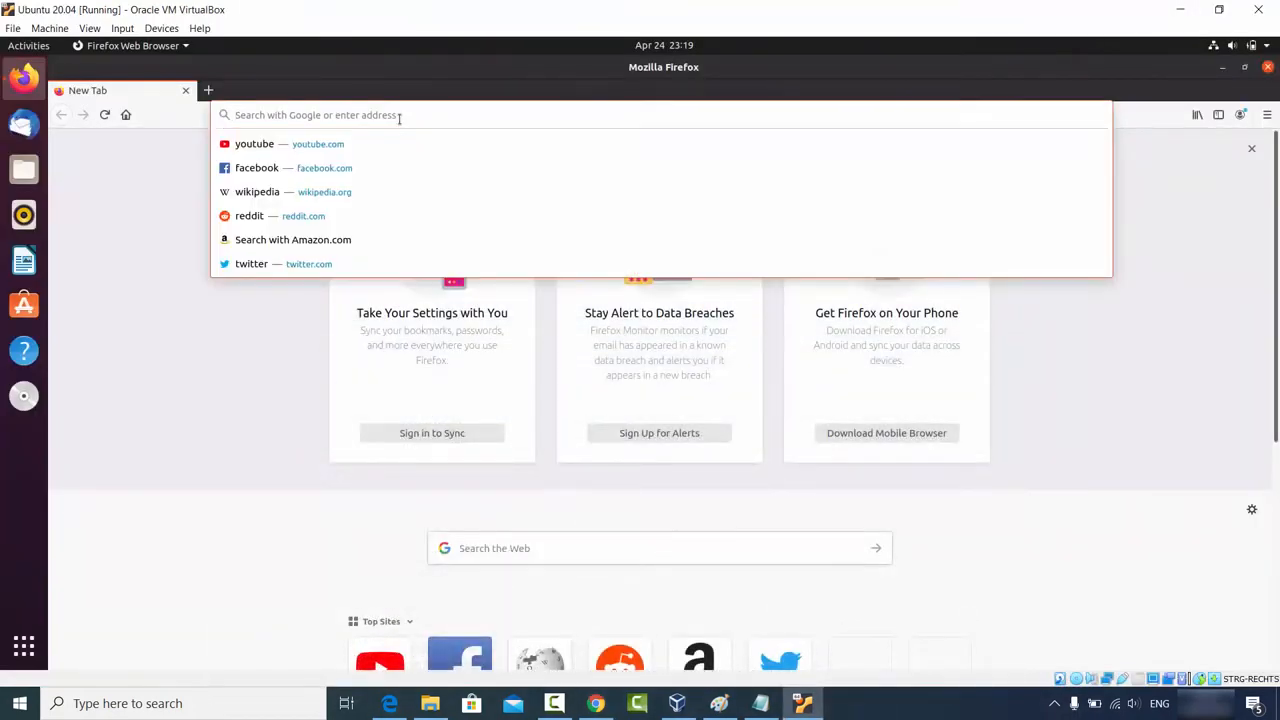
key(ctrl+v)
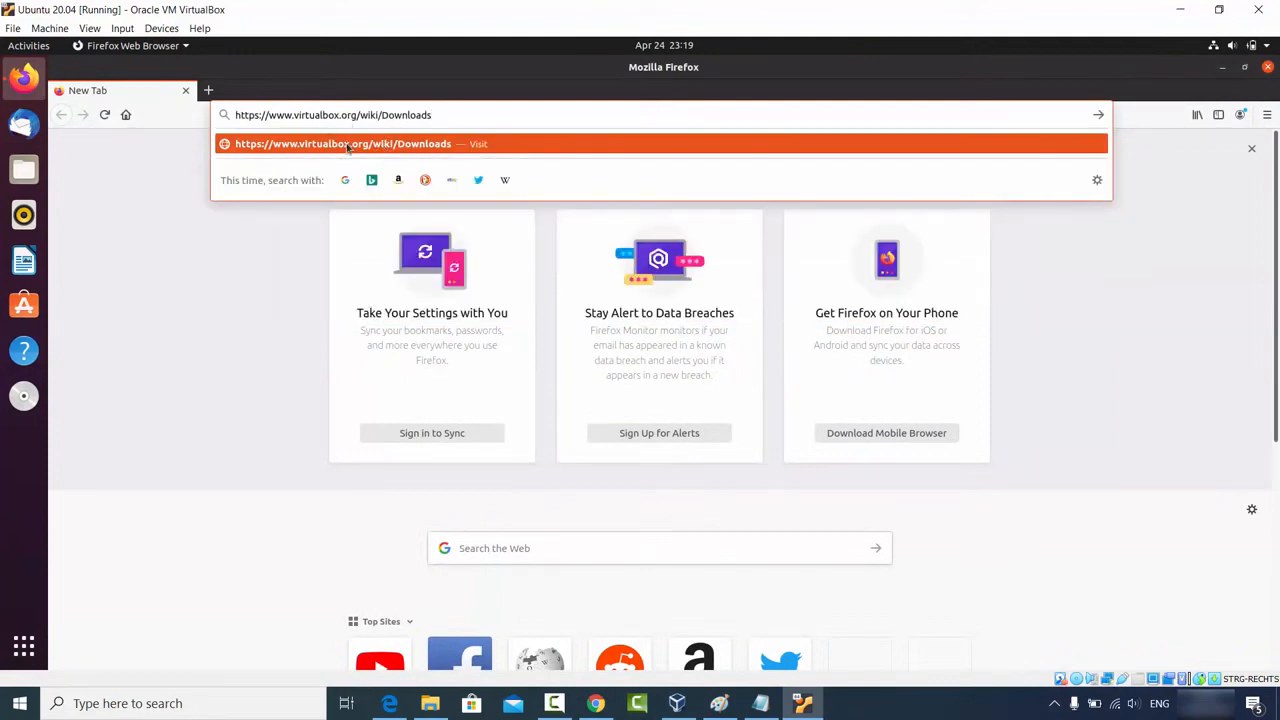
click(379, 150)
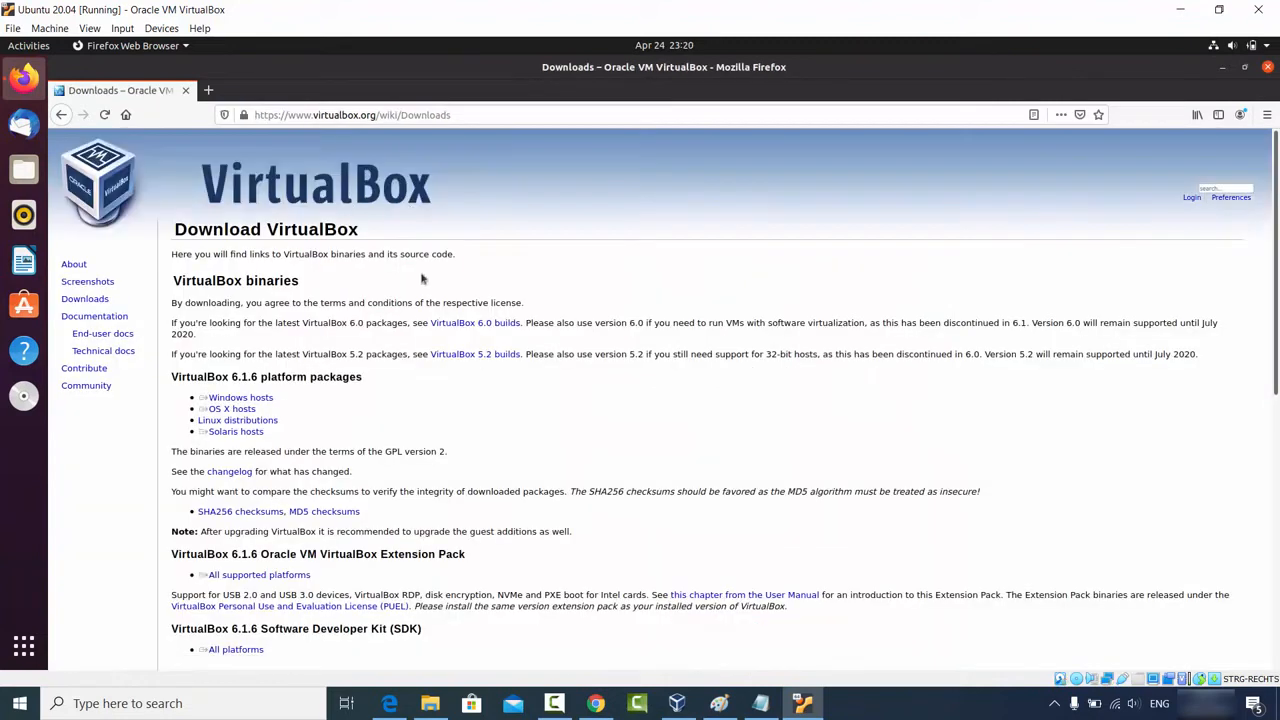
Step: Select the 'VirtualBox binaries' heading on the guest page for copying
click(487, 114)
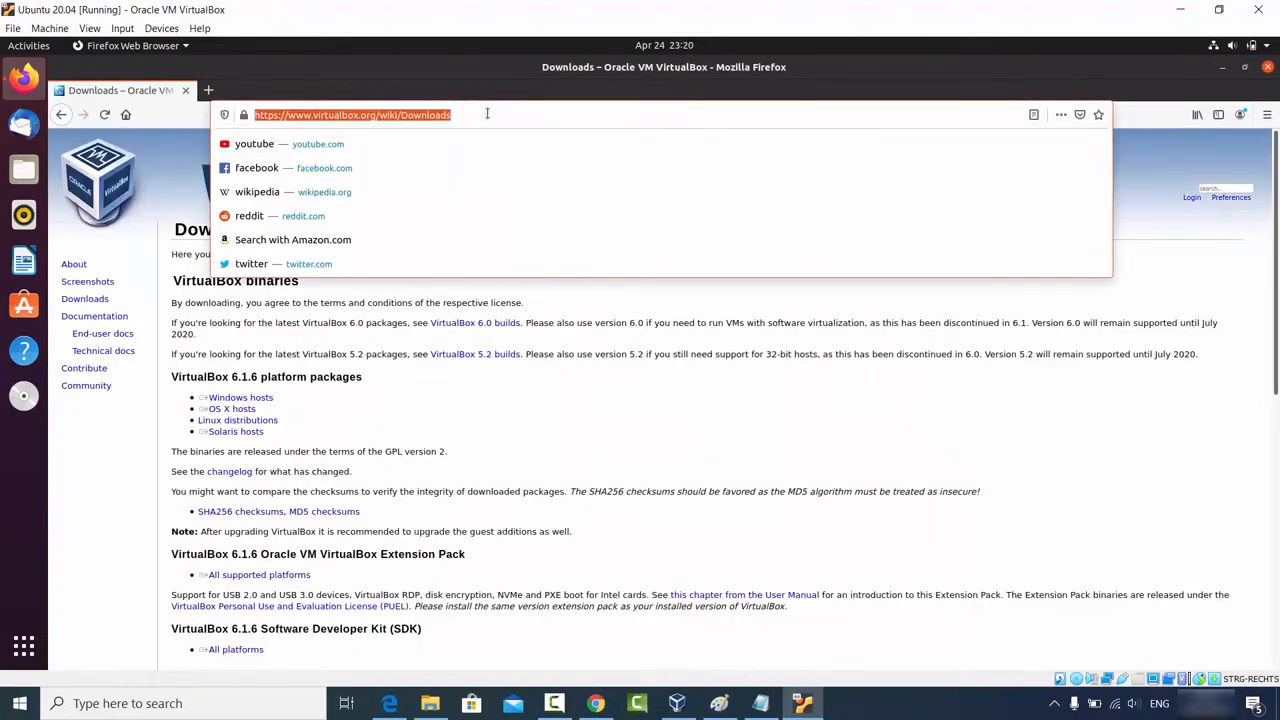
click(380, 350)
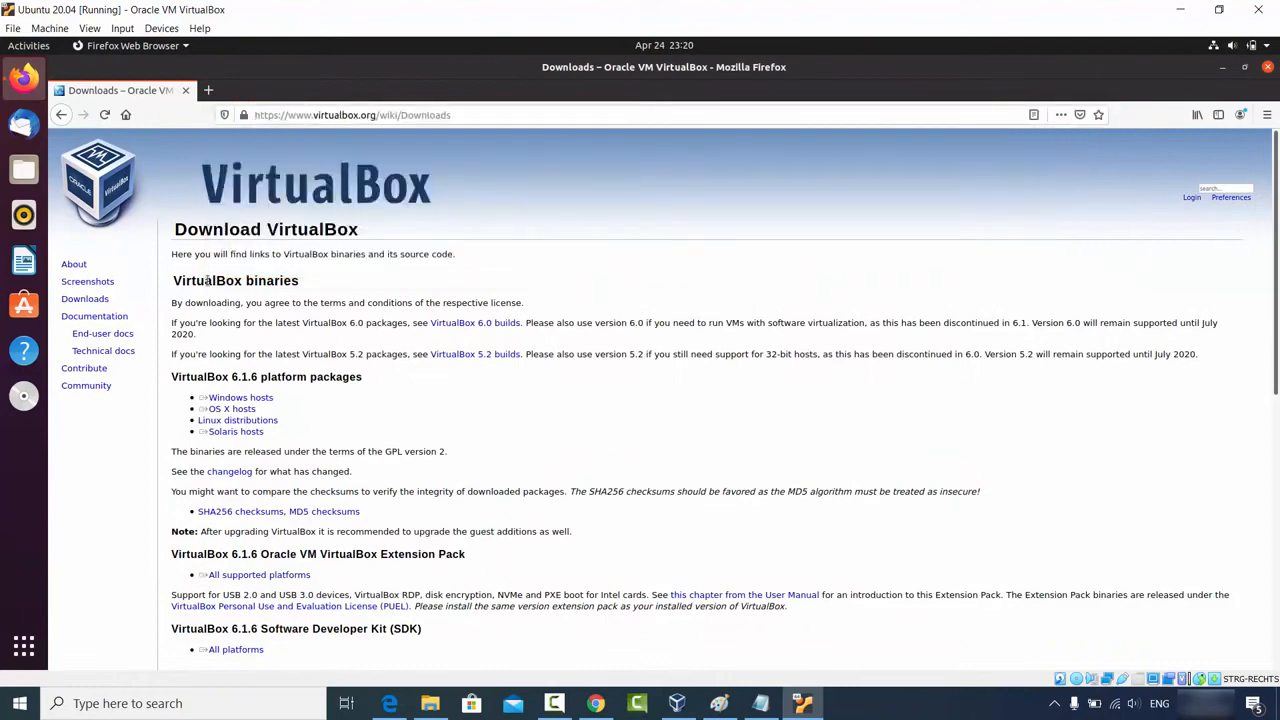
drag(174, 281, 300, 283)
key(ctrl+c)
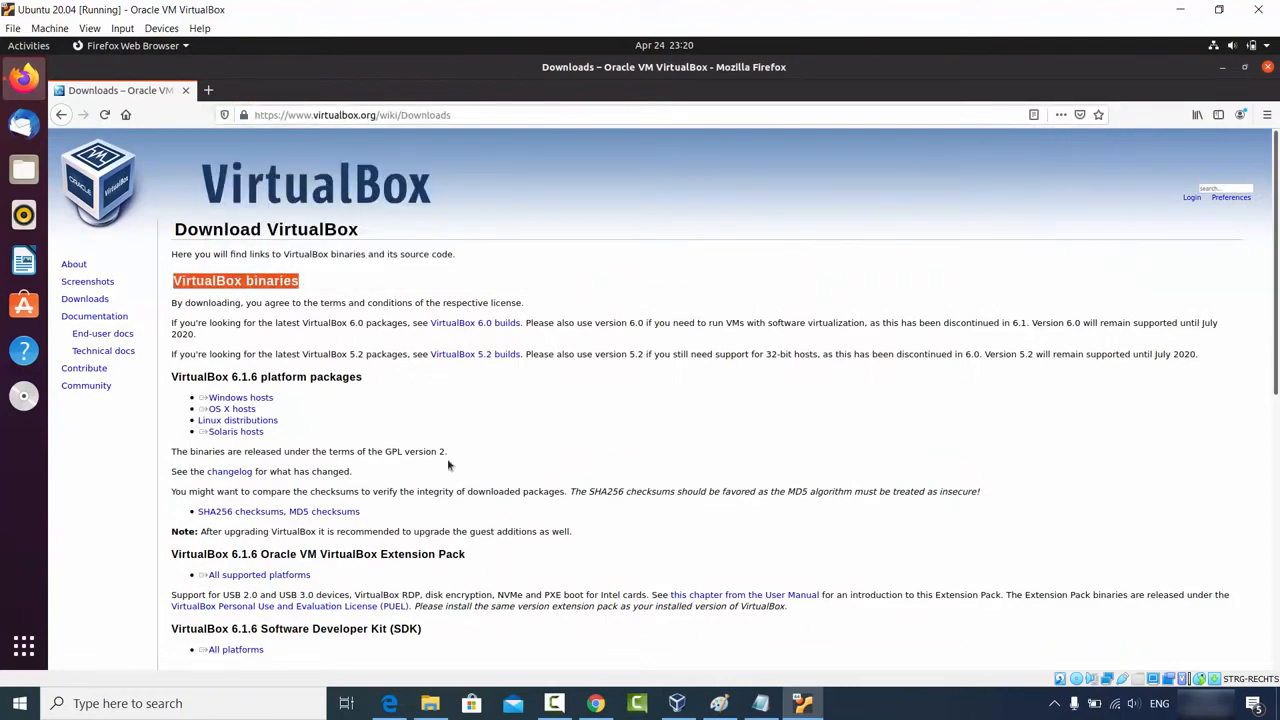
click(590, 703)
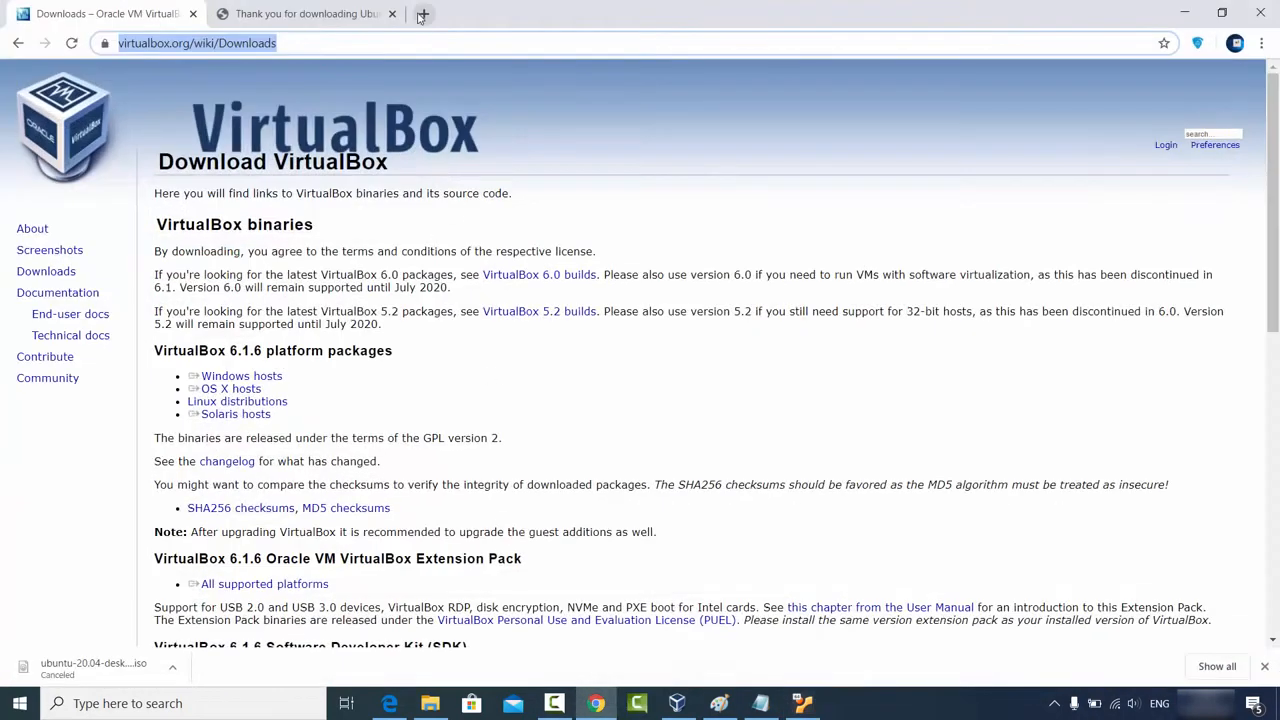
Step: Paste the guest-copied 'VirtualBox binaries' into a new Chrome tab's address bar, then minimize Chrome
click(423, 13)
key(ctrl+v)
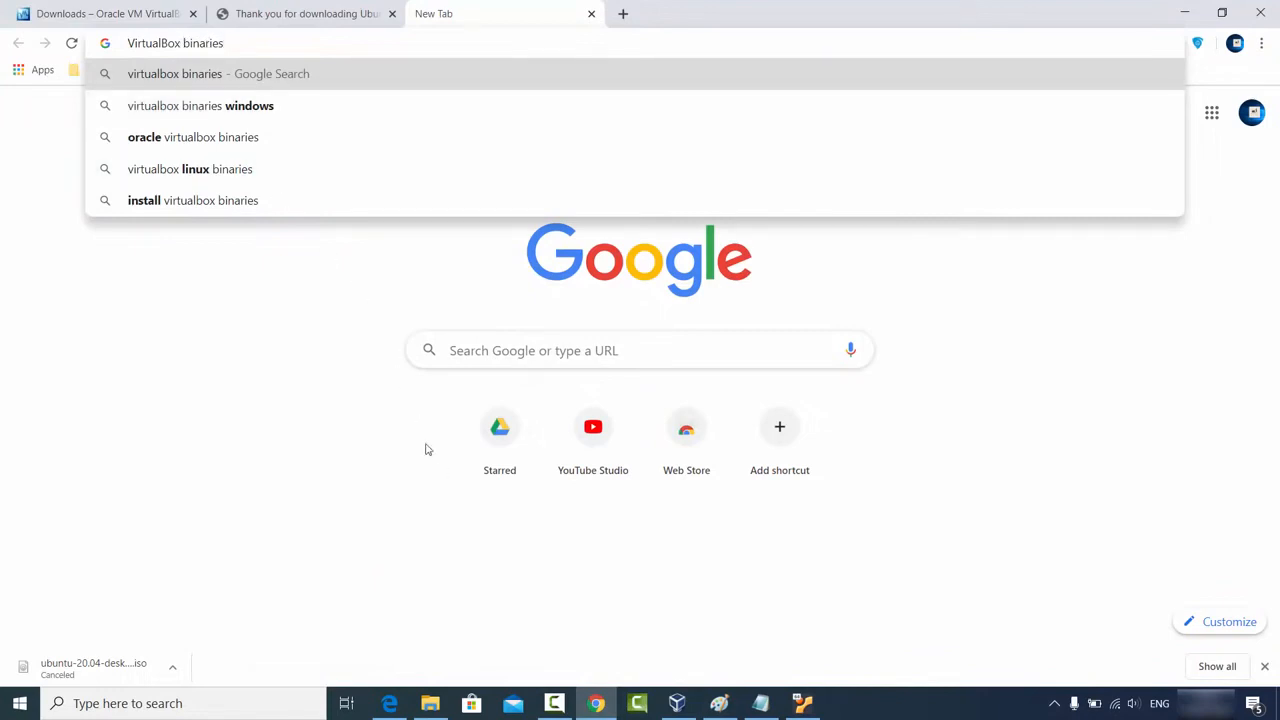
click(315, 370)
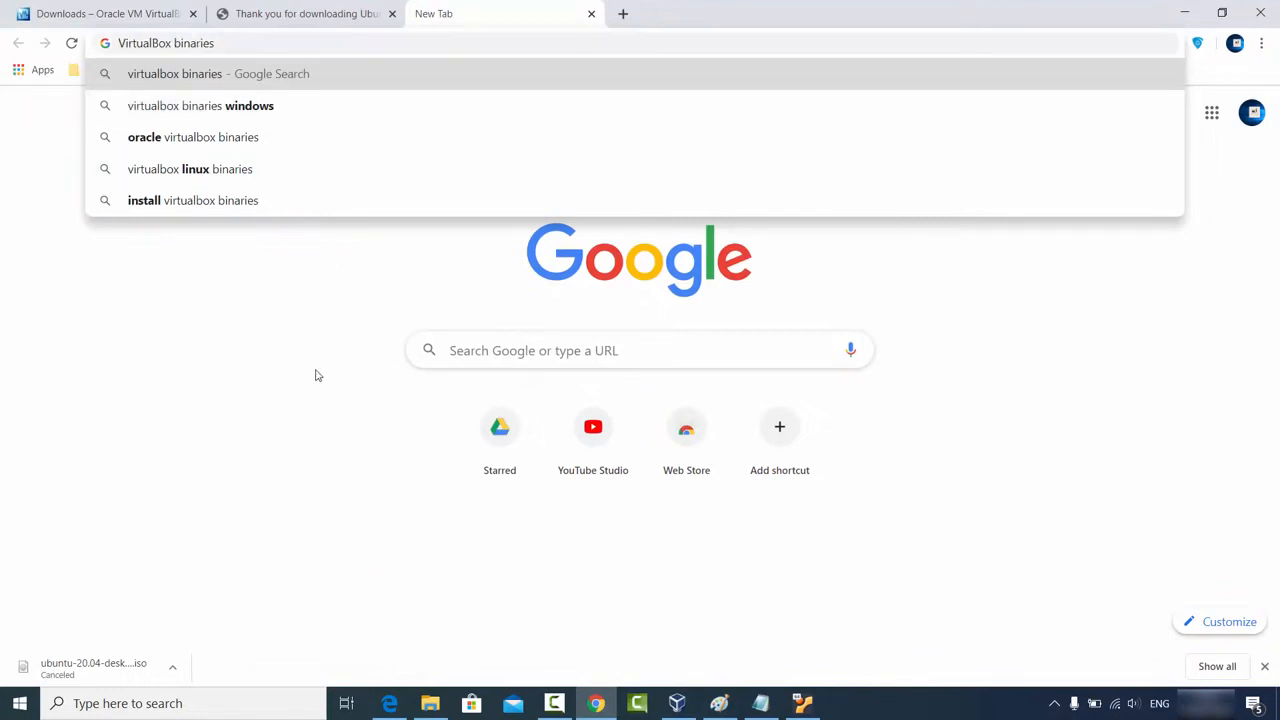
click(1191, 8)
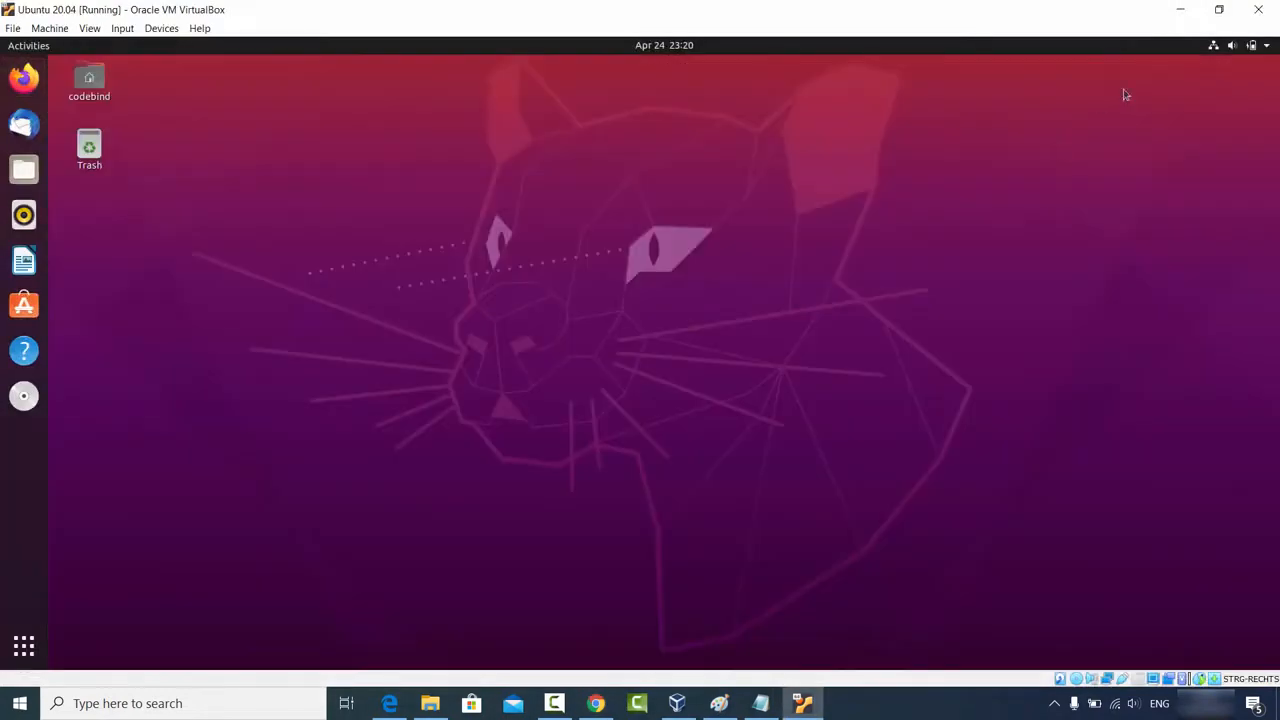